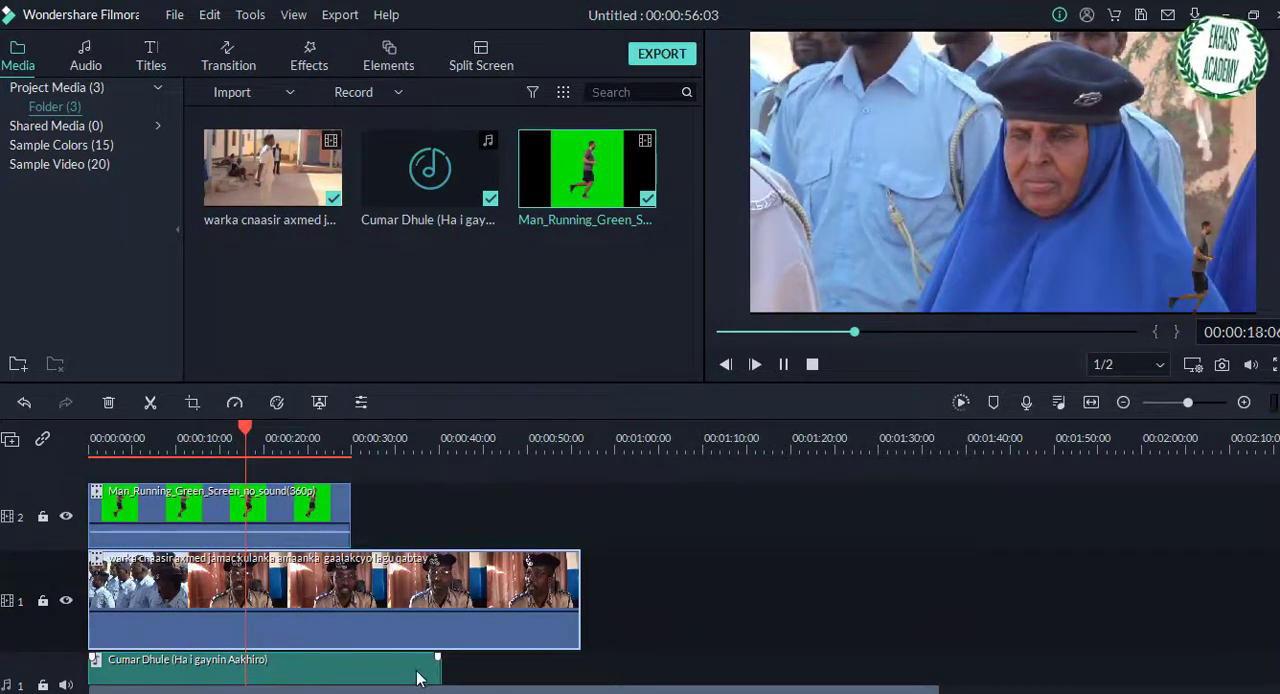
Step: Pause the preview and move the playhead to the 5-second mark on the timeline
key(space)
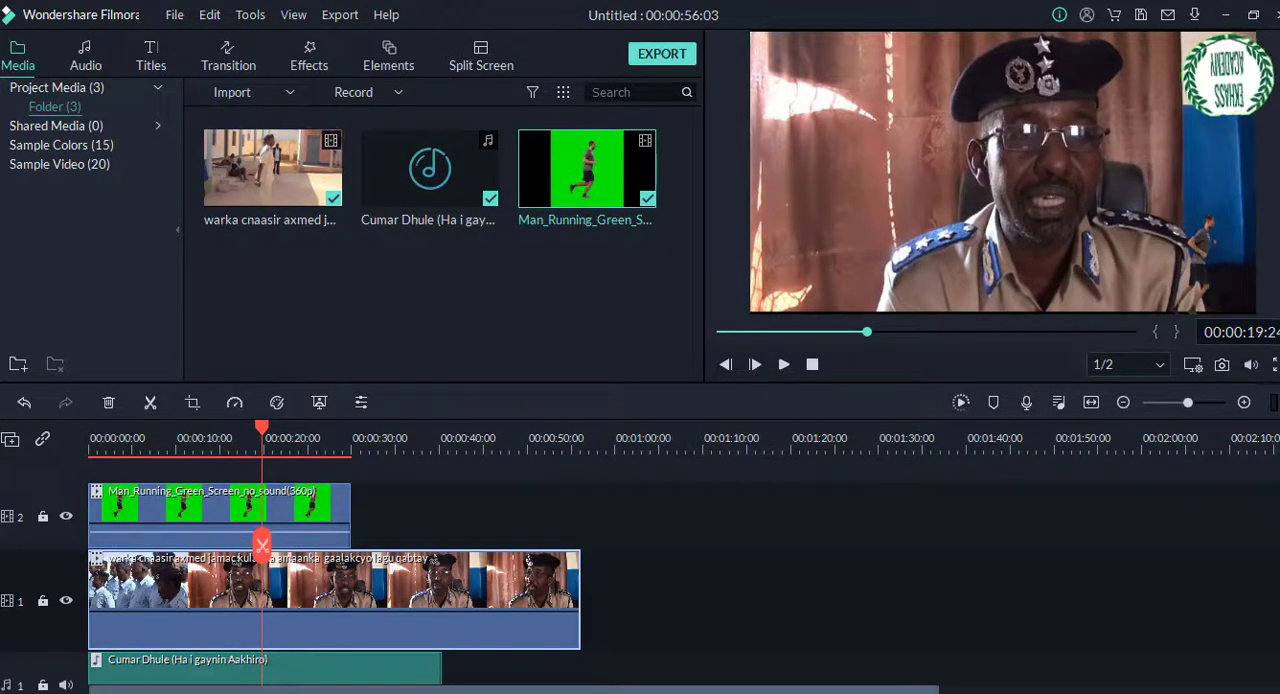
scroll(262, 545, up, 2)
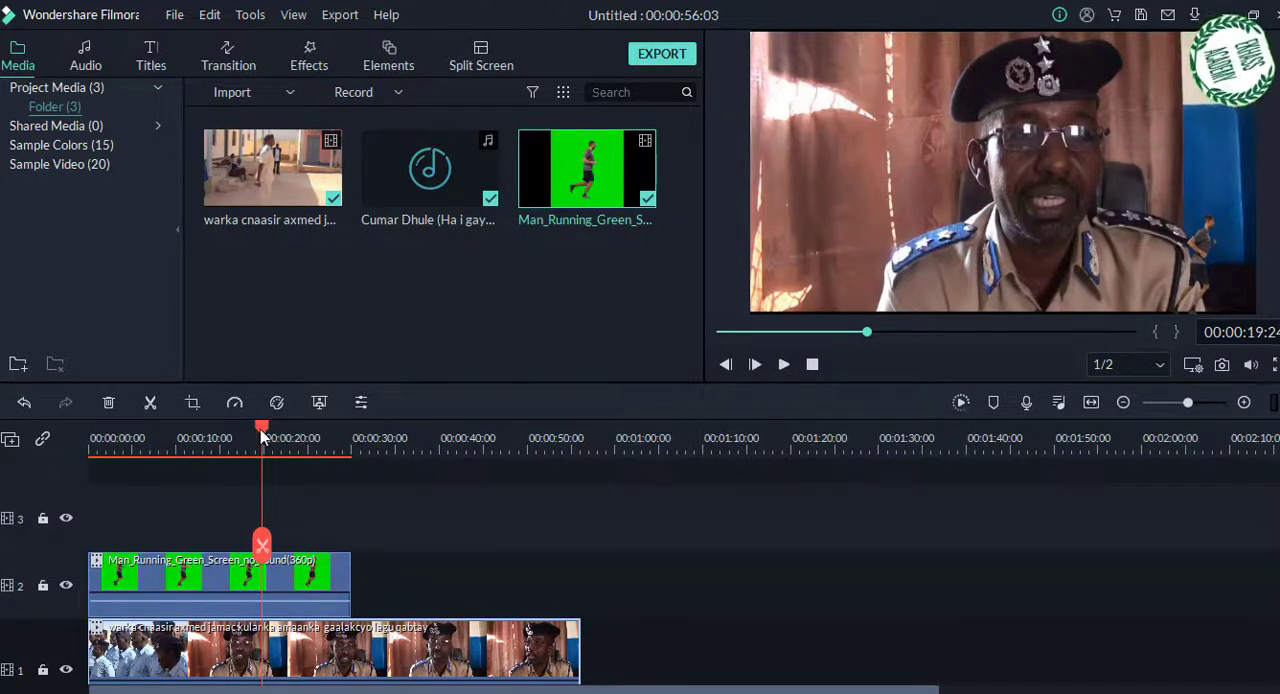
drag(261, 429, 131, 442)
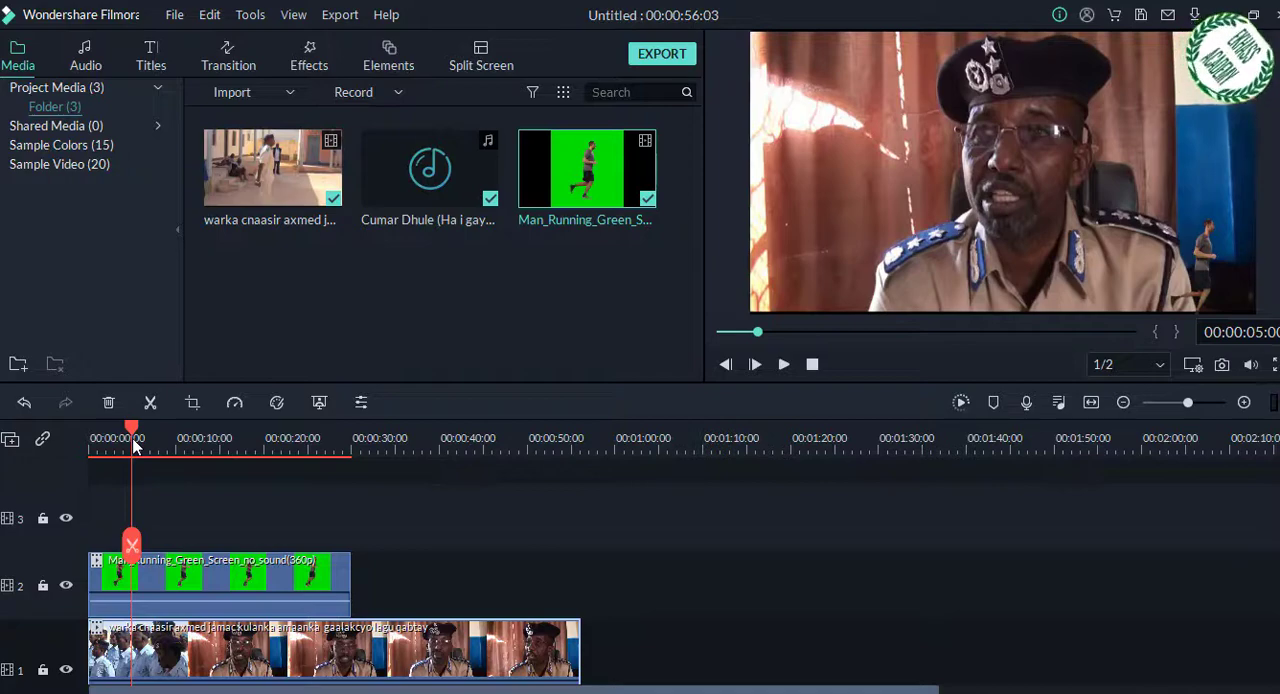
Step: Add the New LowerThirds 22 title to video track 3, starting at the 5-second mark
click(158, 60)
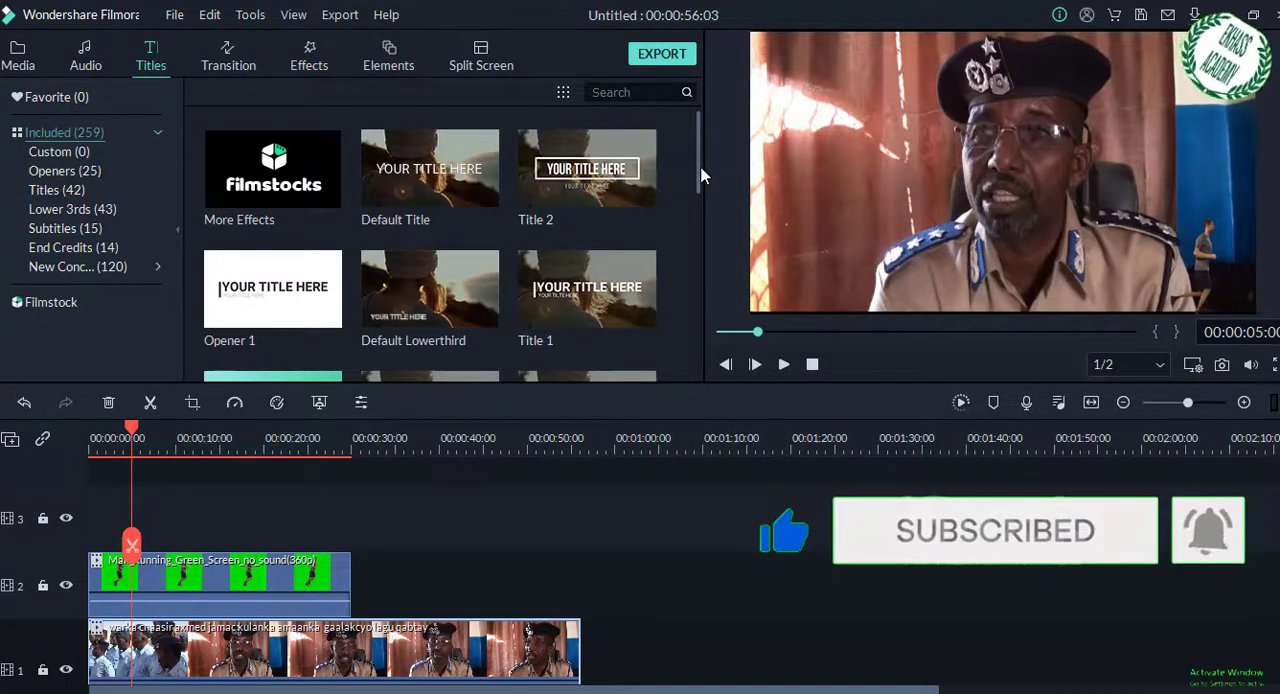
mouse_move(701, 176)
mouse_down()
mouse_move(697, 285)
mouse_move(707, 179)
mouse_up()
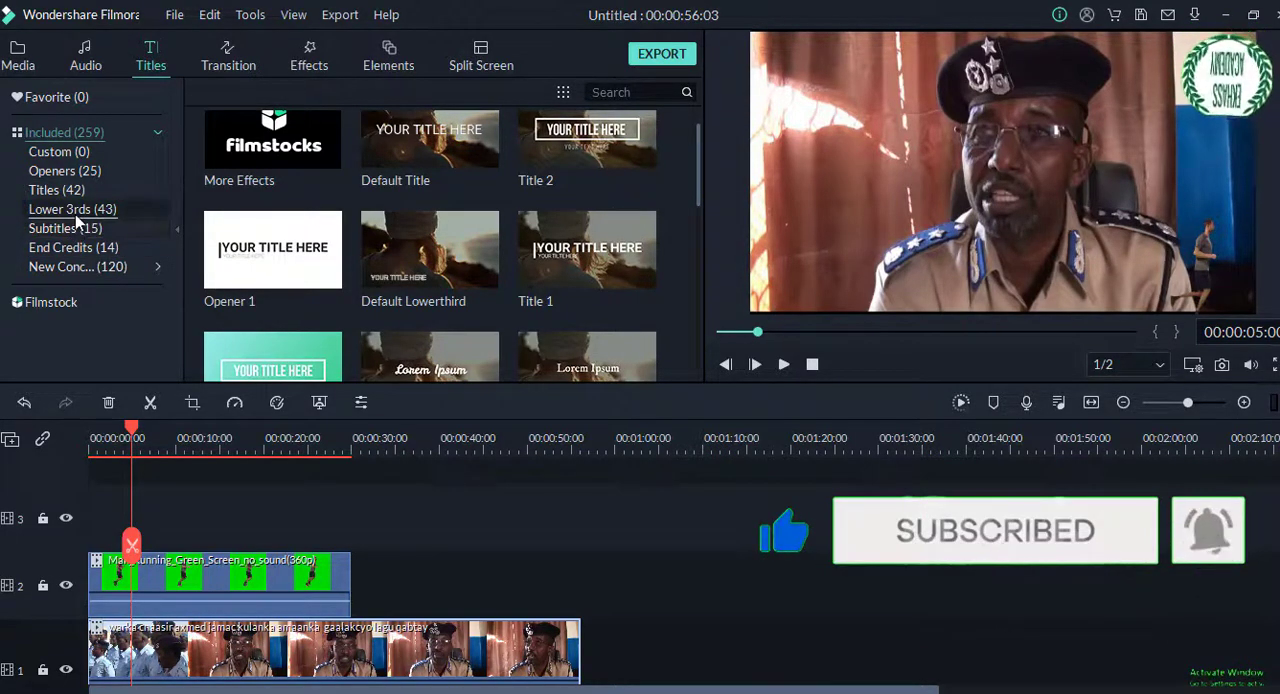
click(62, 247)
click(58, 266)
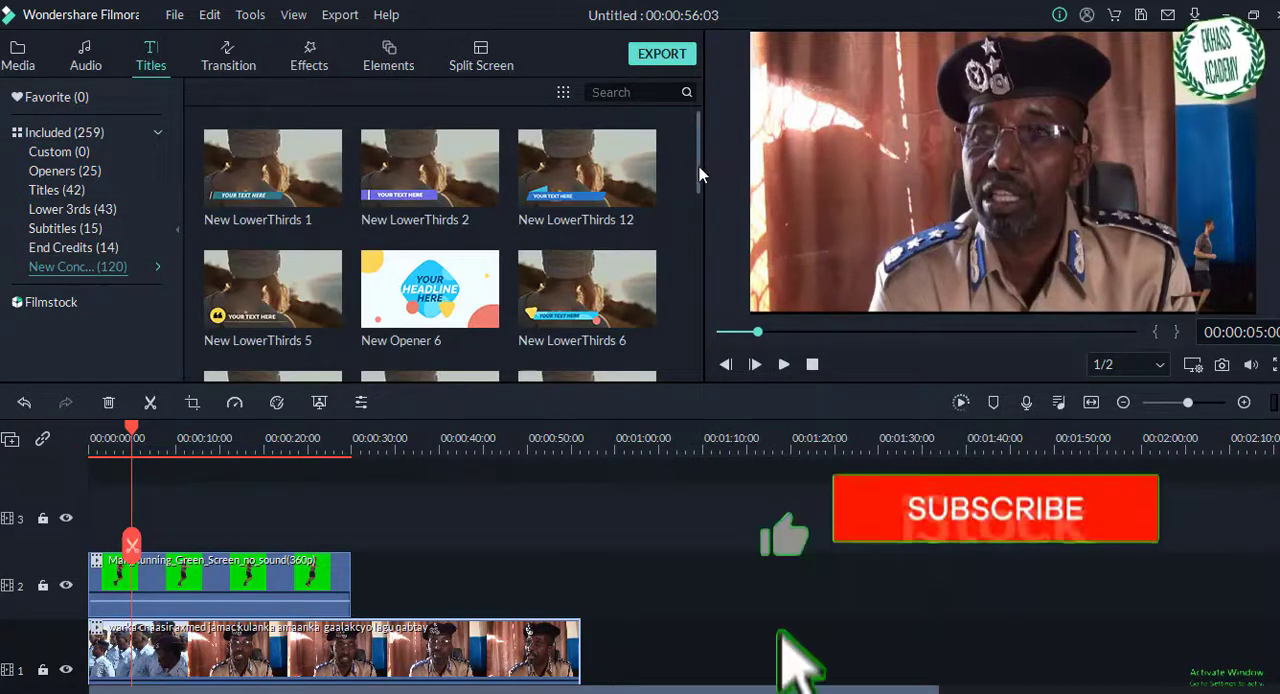
scroll(692, 200, down, 3)
scroll(690, 230, down, 1)
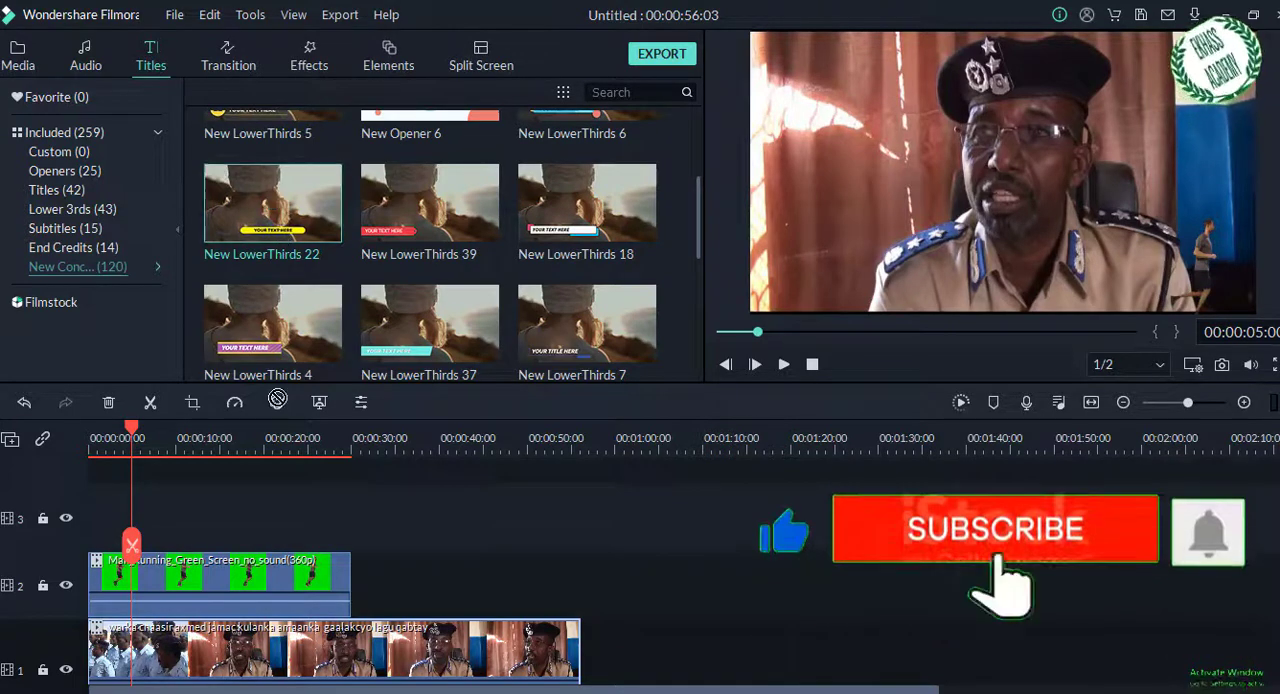
drag(278, 399, 269, 520)
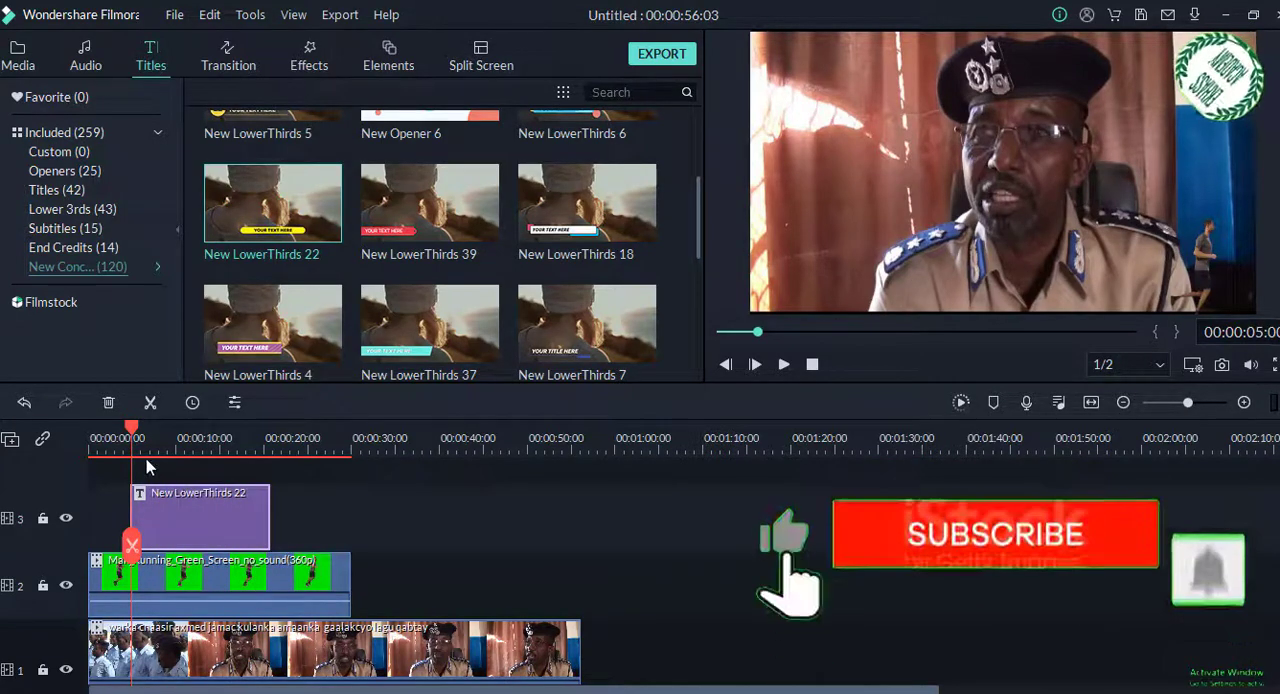
Step: Move the lower third's yellow bar and its text down to the bottom edge of the frame, viewed at about 9 seconds
click(171, 450)
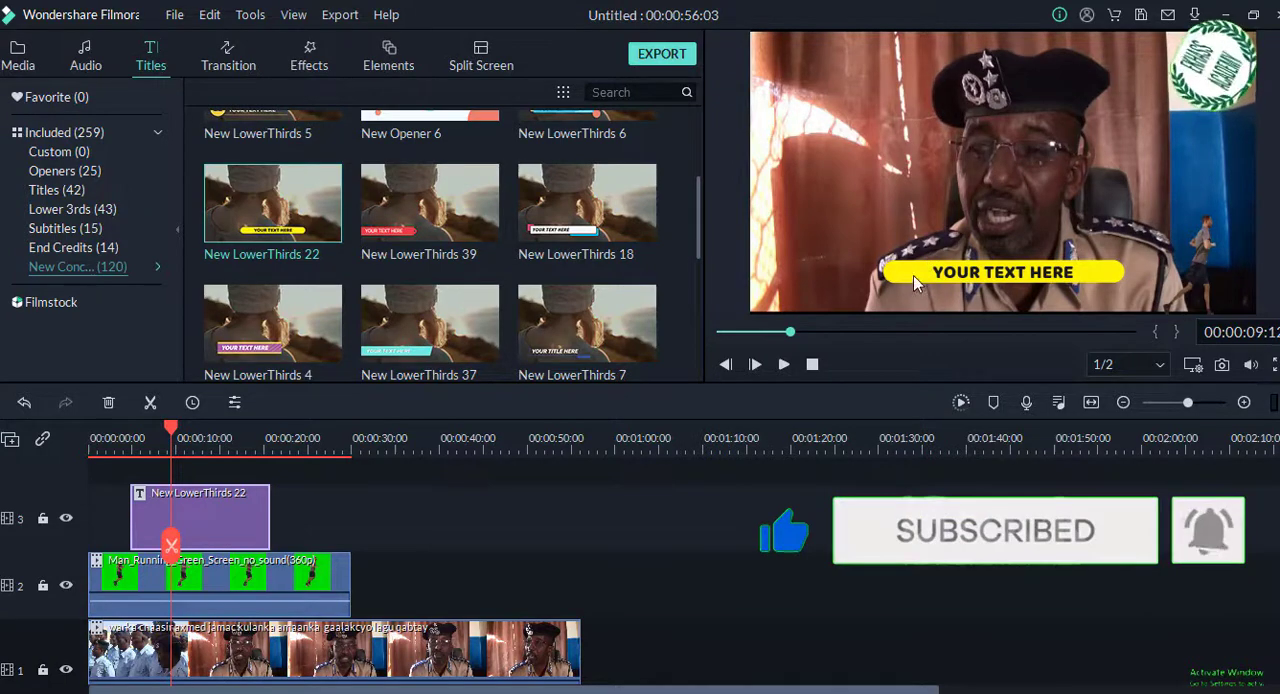
drag(908, 281, 903, 307)
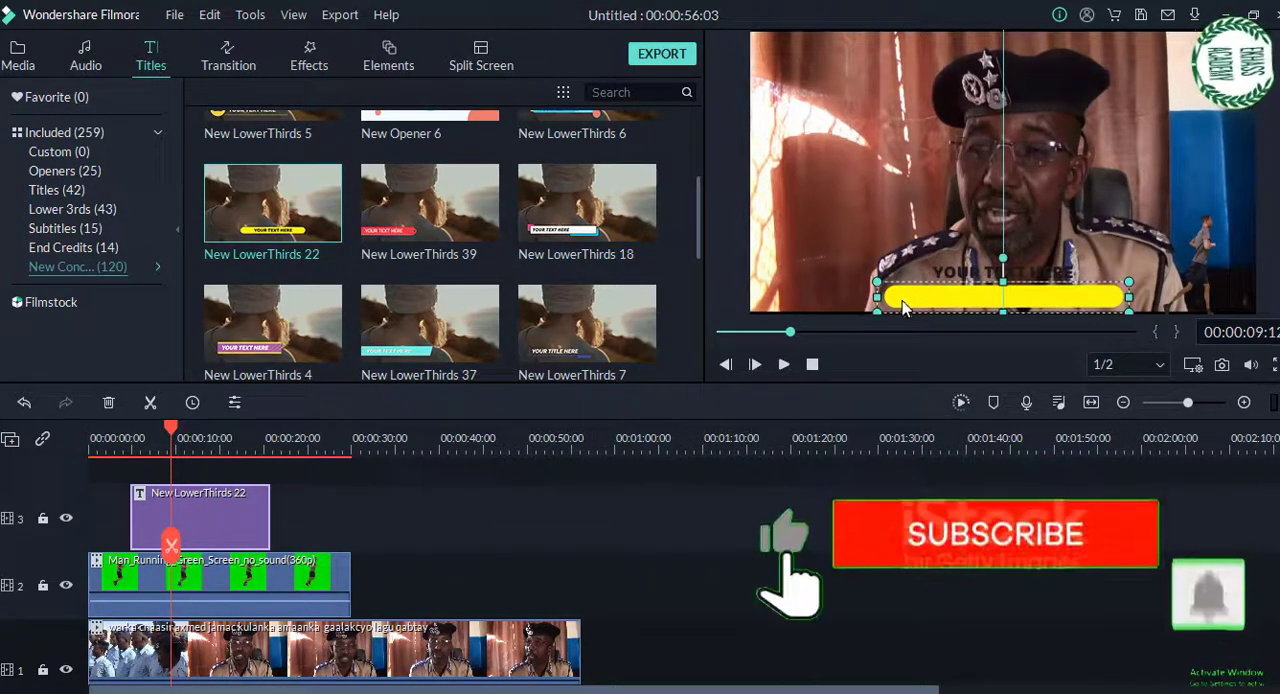
click(1055, 290)
drag(1055, 290, 1056, 300)
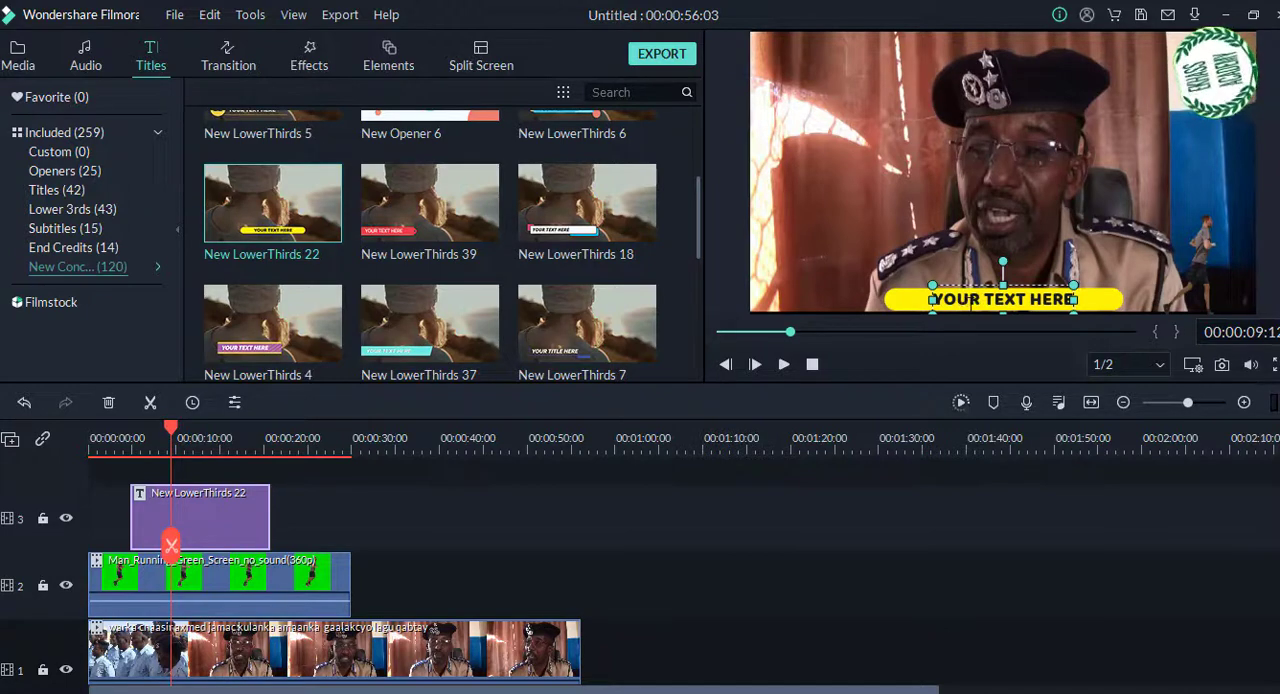
Step: Replace the lower third's placeholder text with "Generall Police man" and widen its text box across the yellow bar
double_click(970, 299)
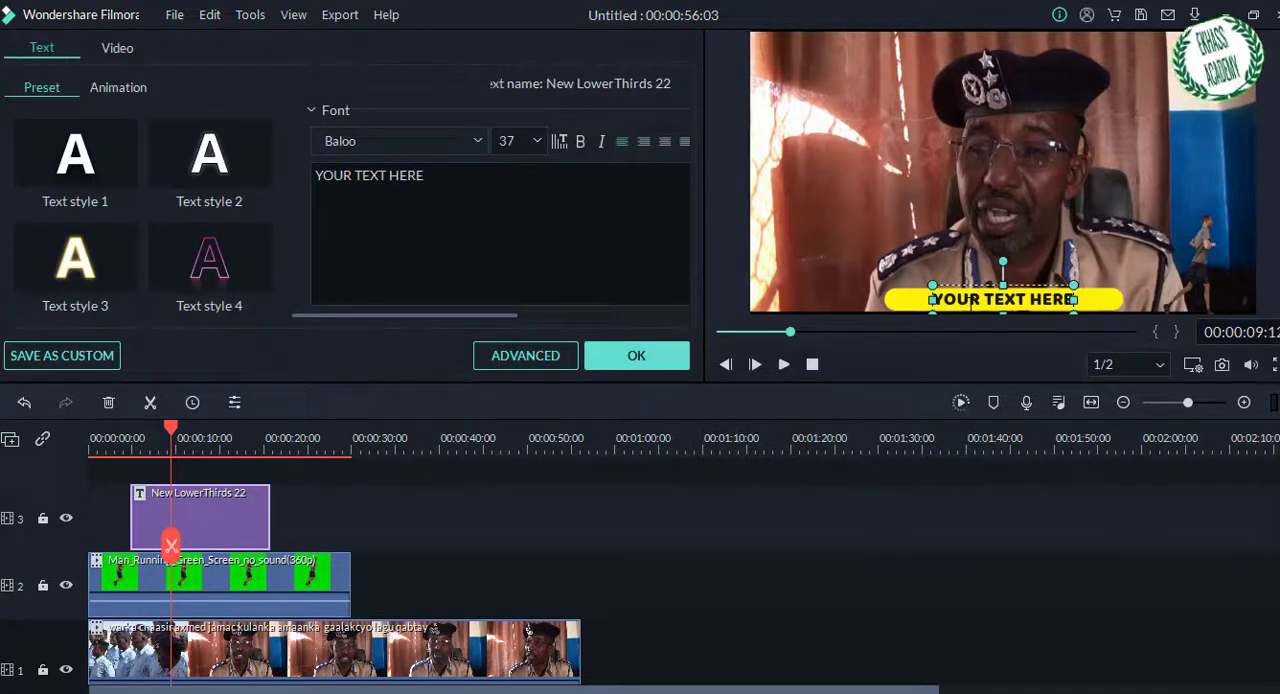
click(434, 179)
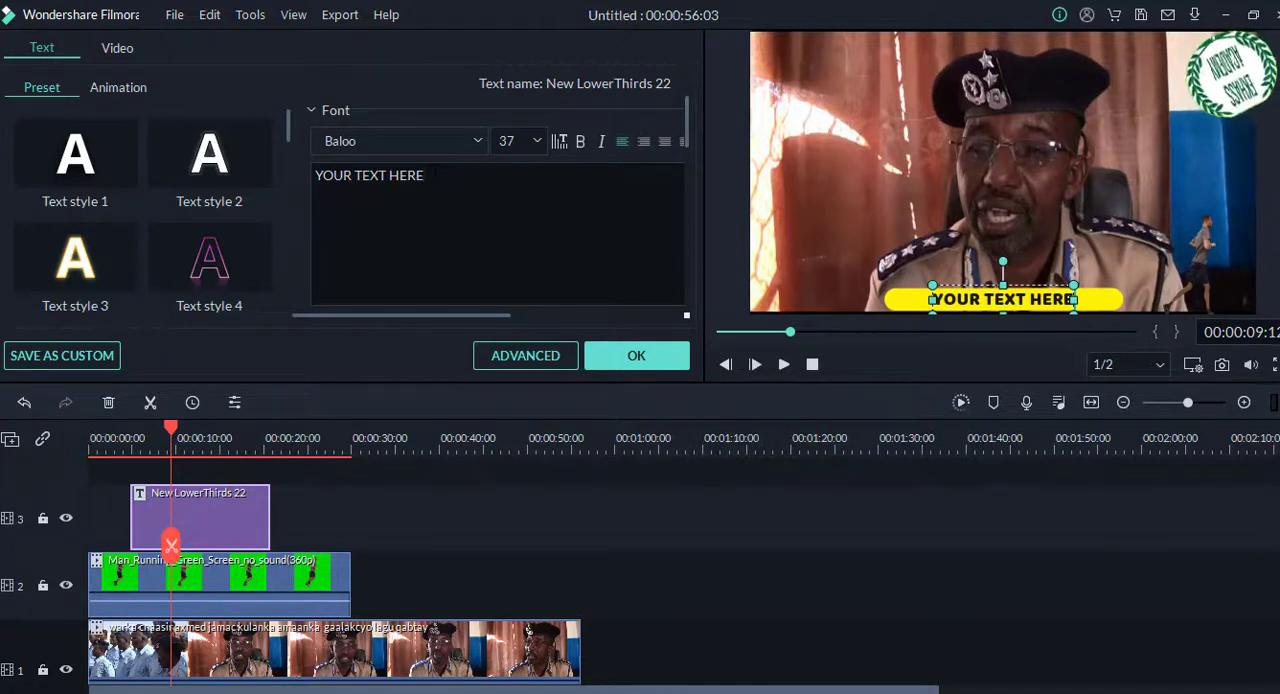
drag(434, 179, 306, 177)
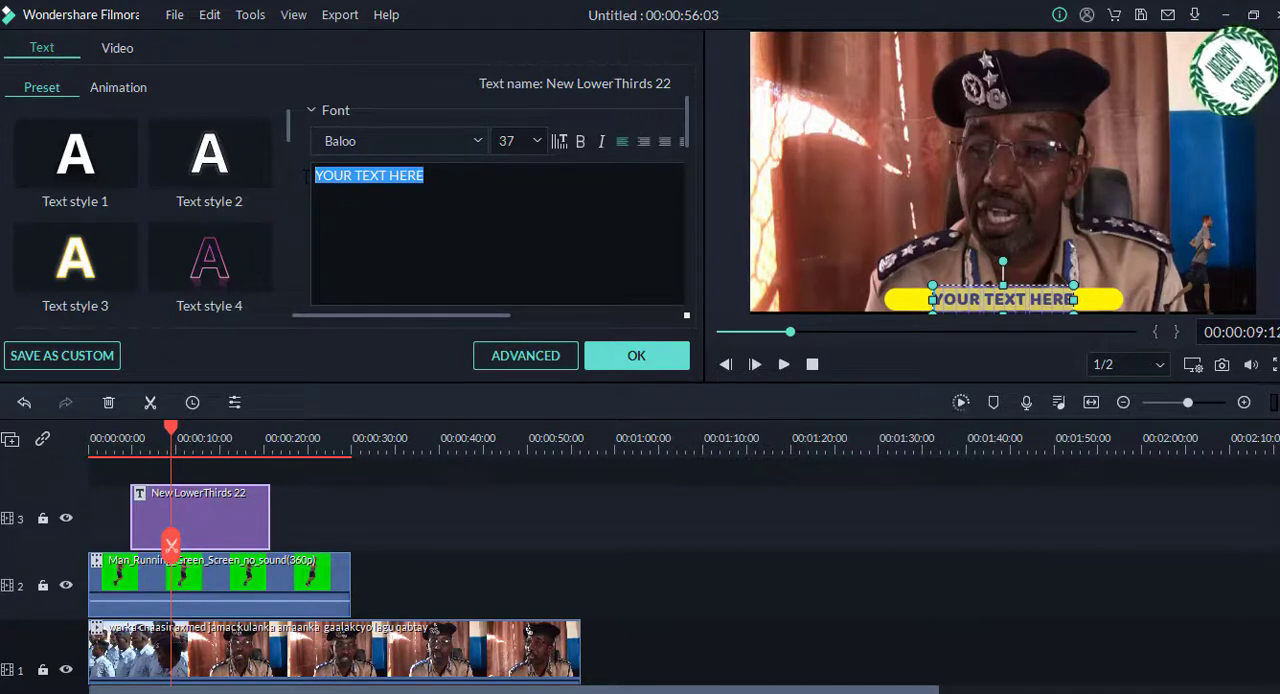
text(Generall)
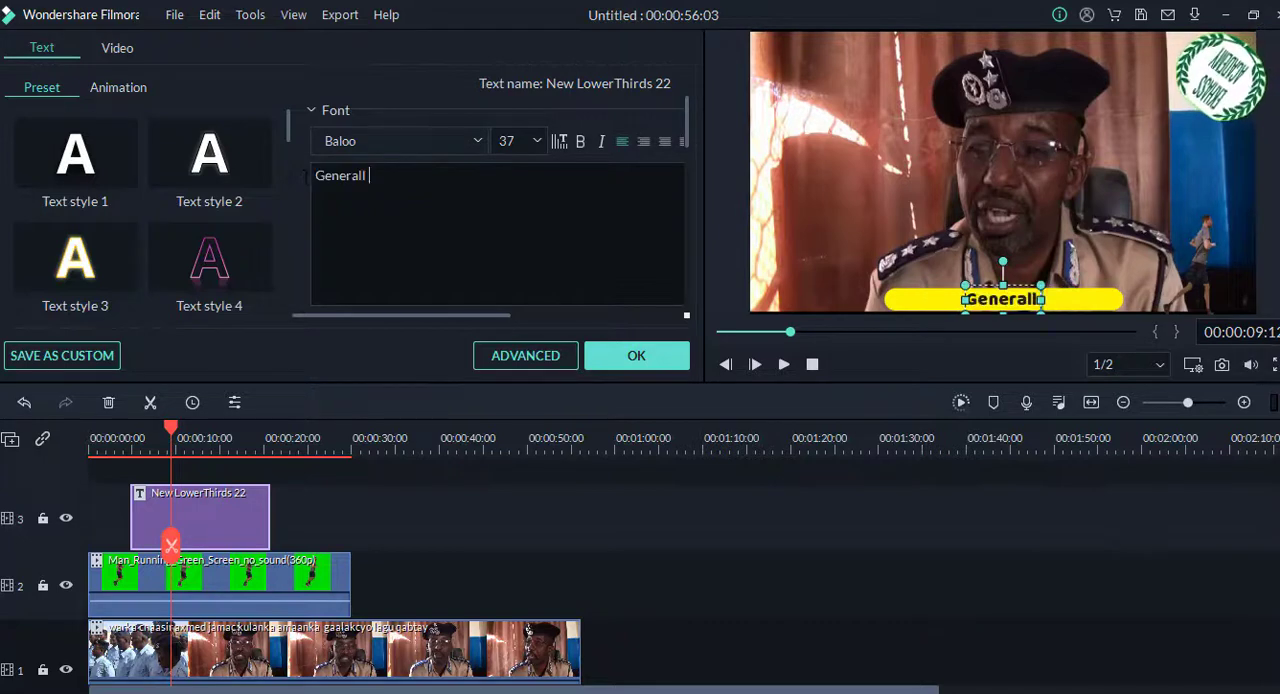
text( Police)
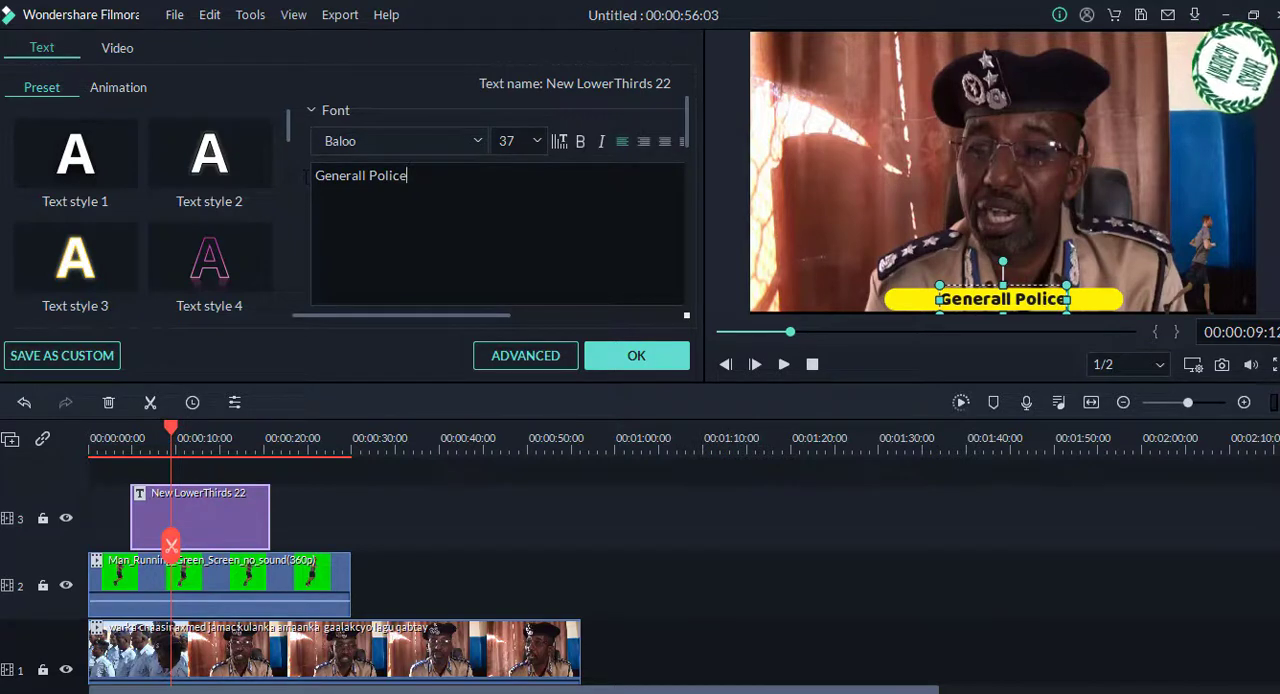
text( man)
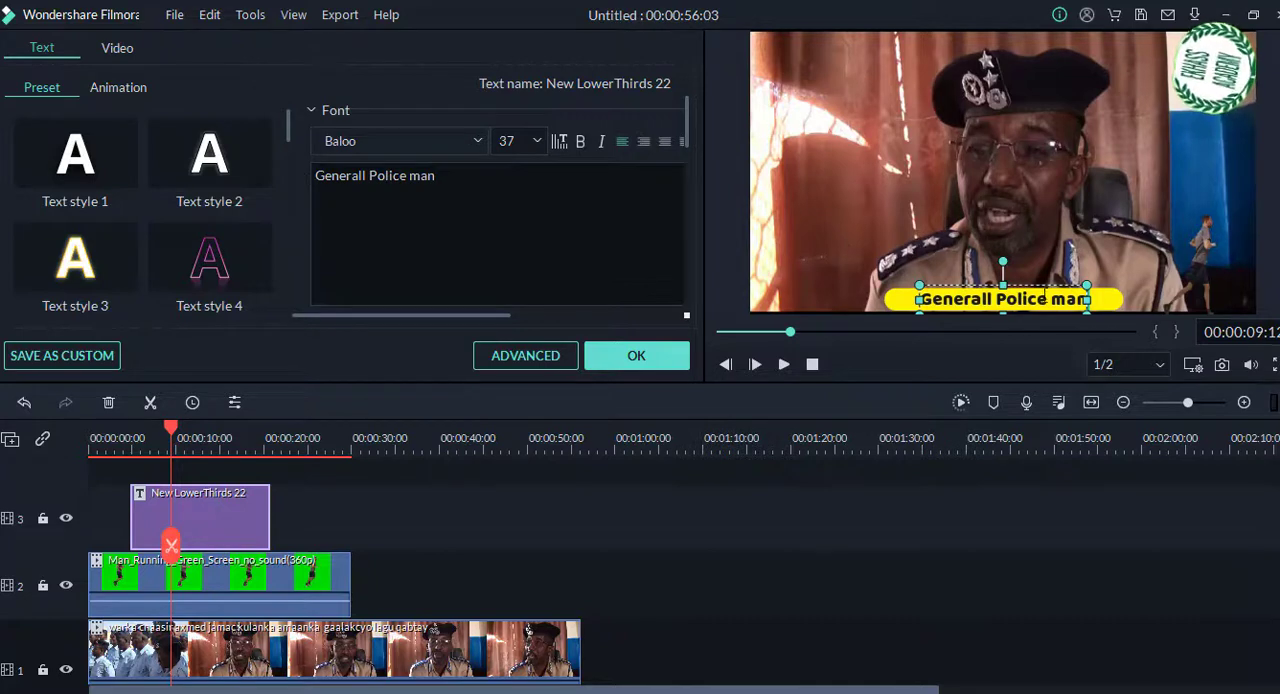
drag(915, 299, 902, 300)
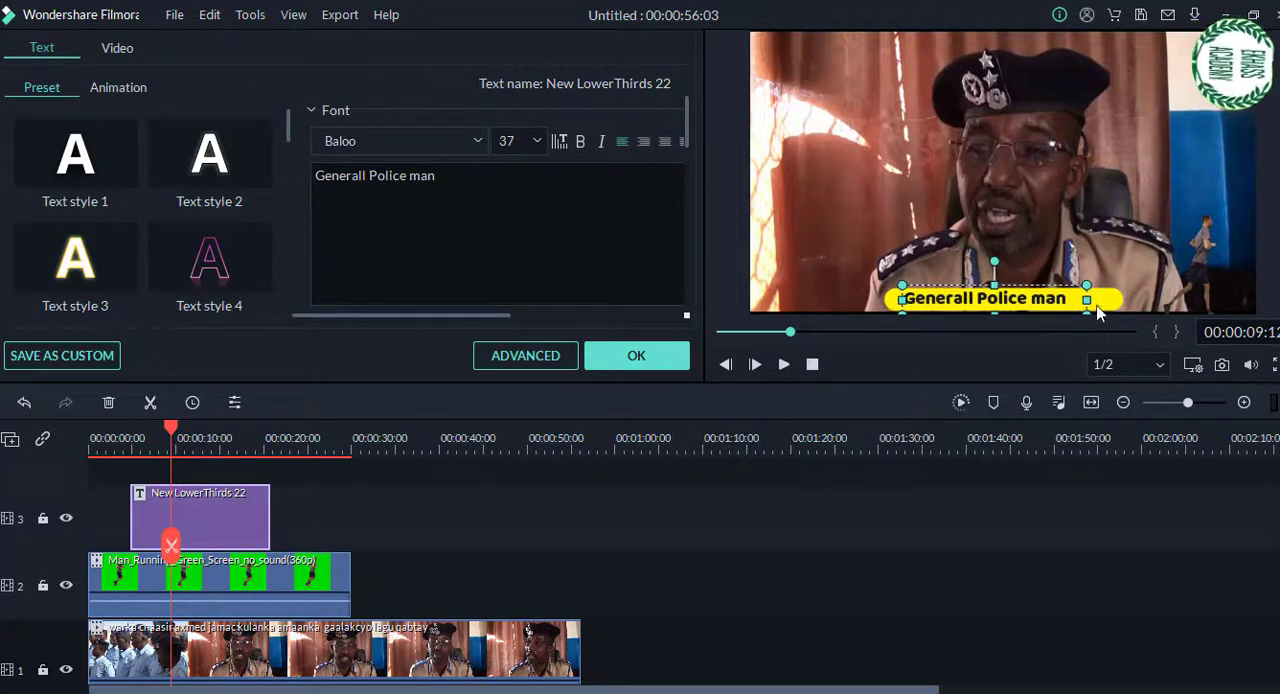
drag(1088, 300, 1112, 300)
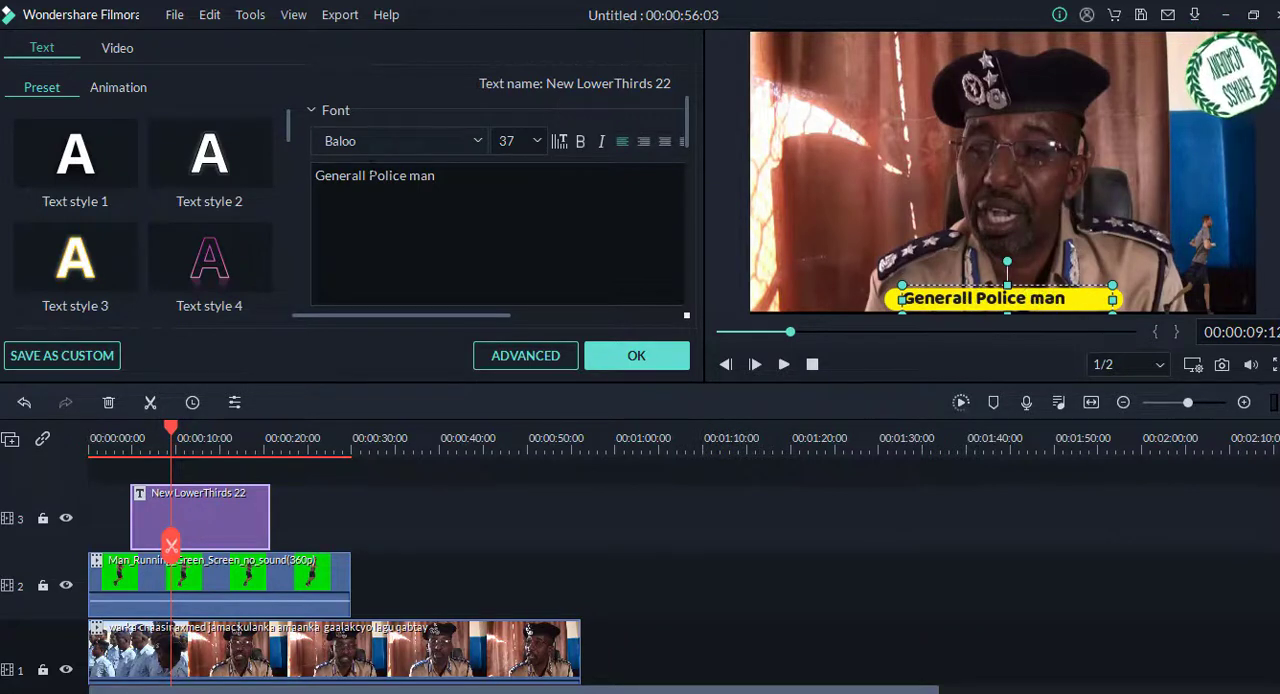
Step: Set the title's text color to dark red and apply the text changes
click(314, 112)
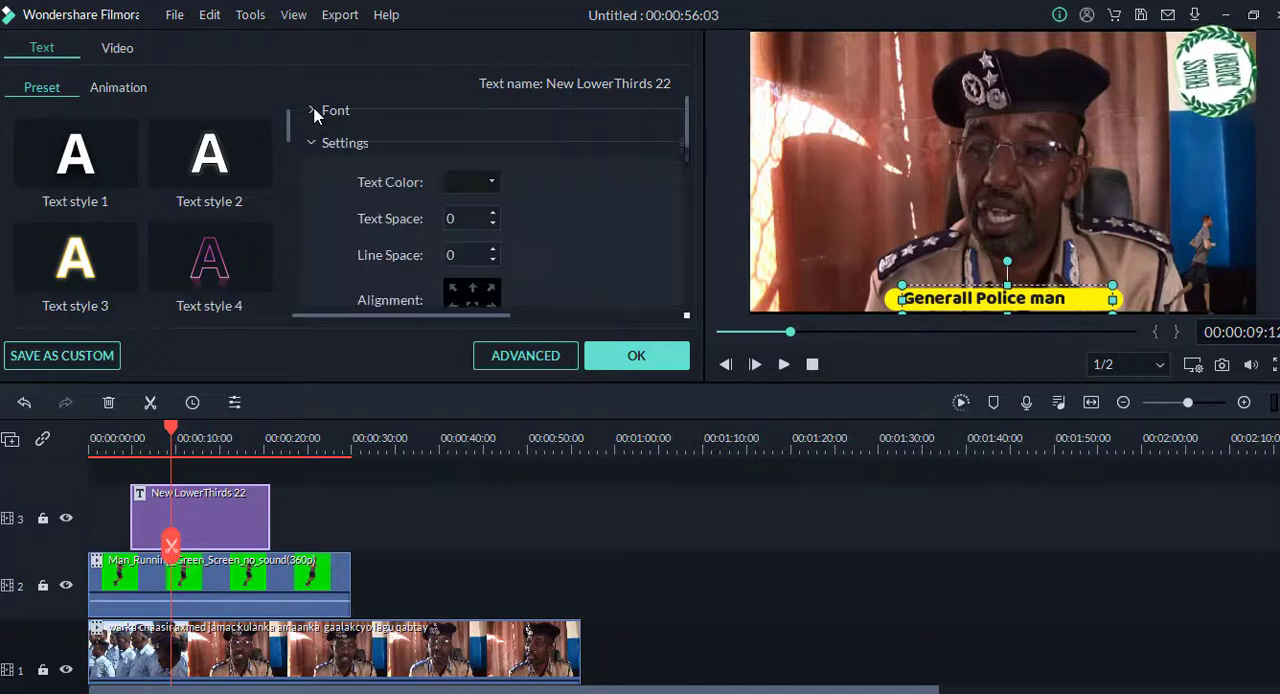
click(479, 182)
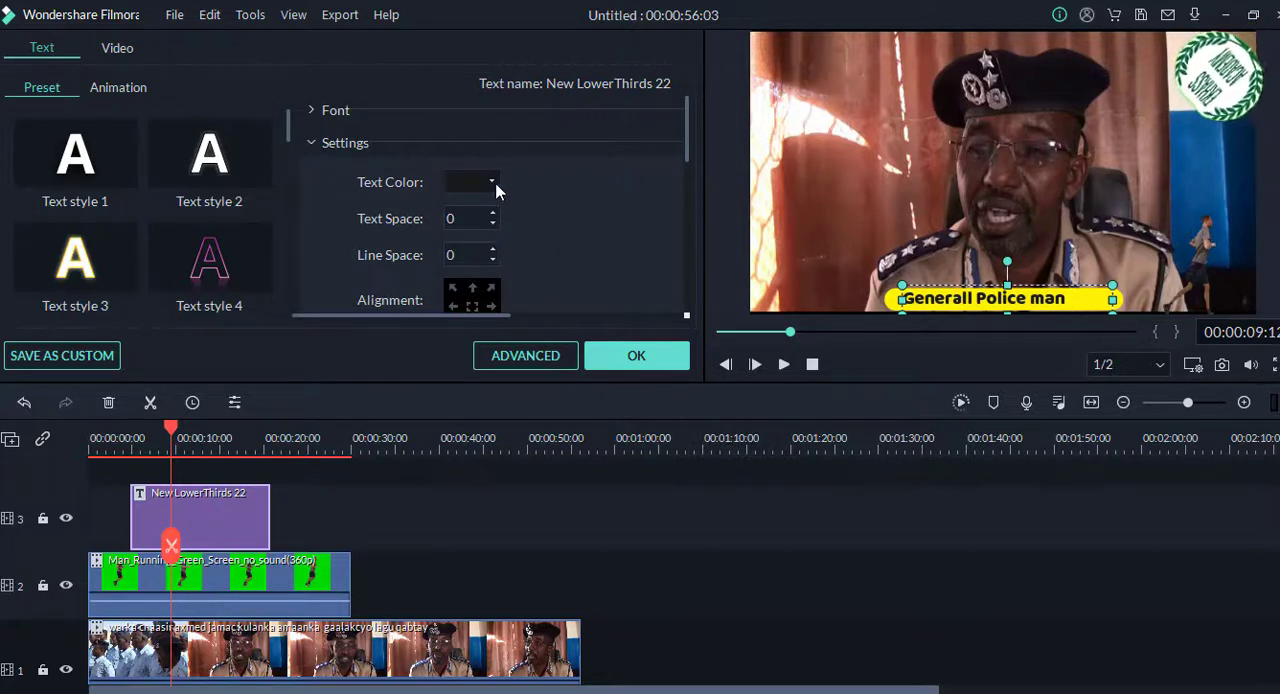
click(491, 180)
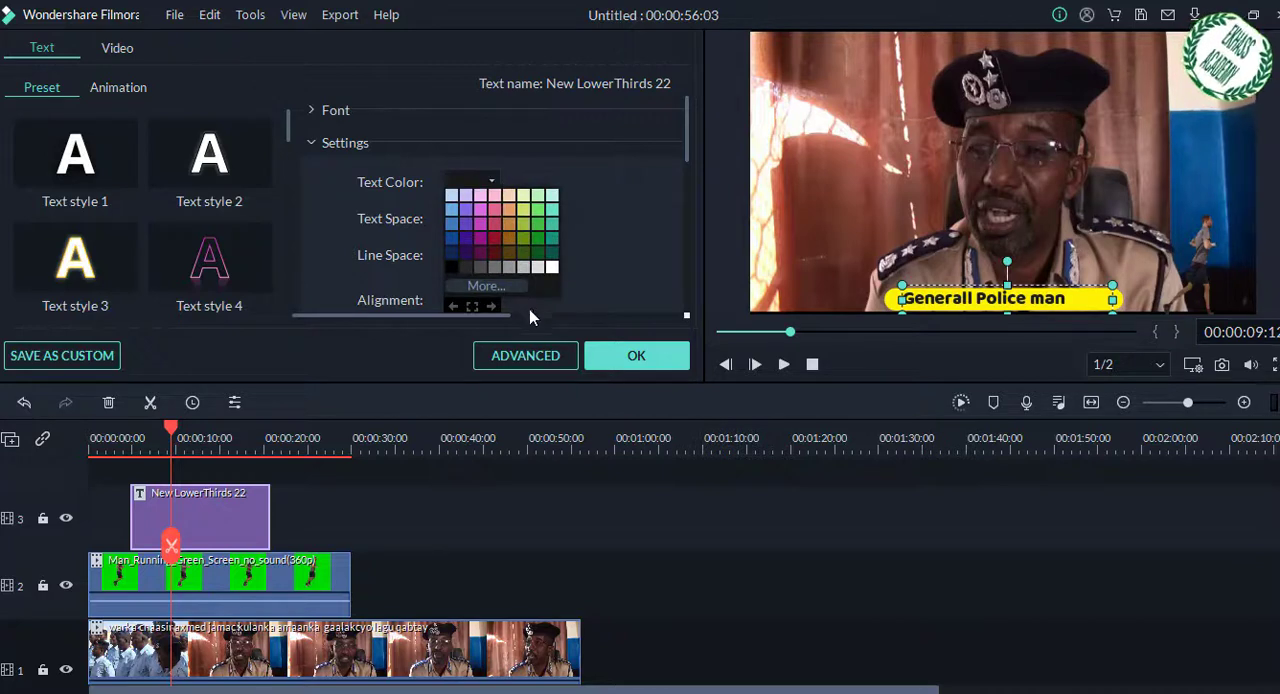
click(497, 252)
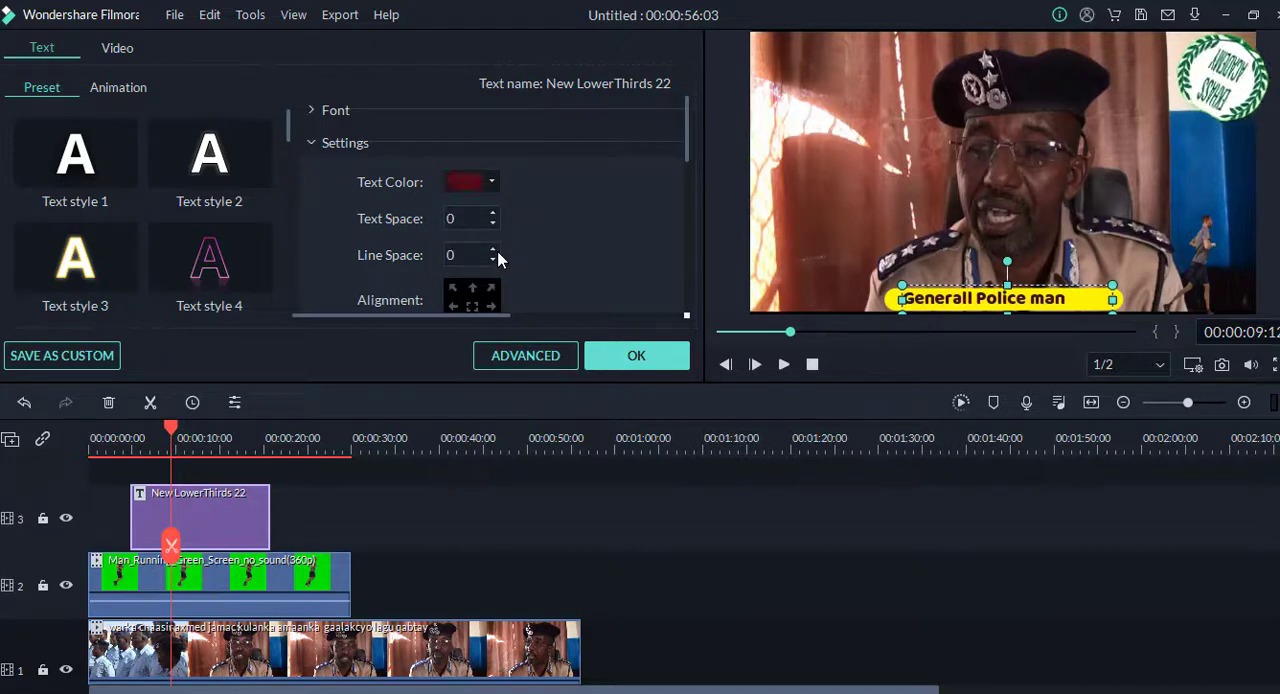
click(636, 358)
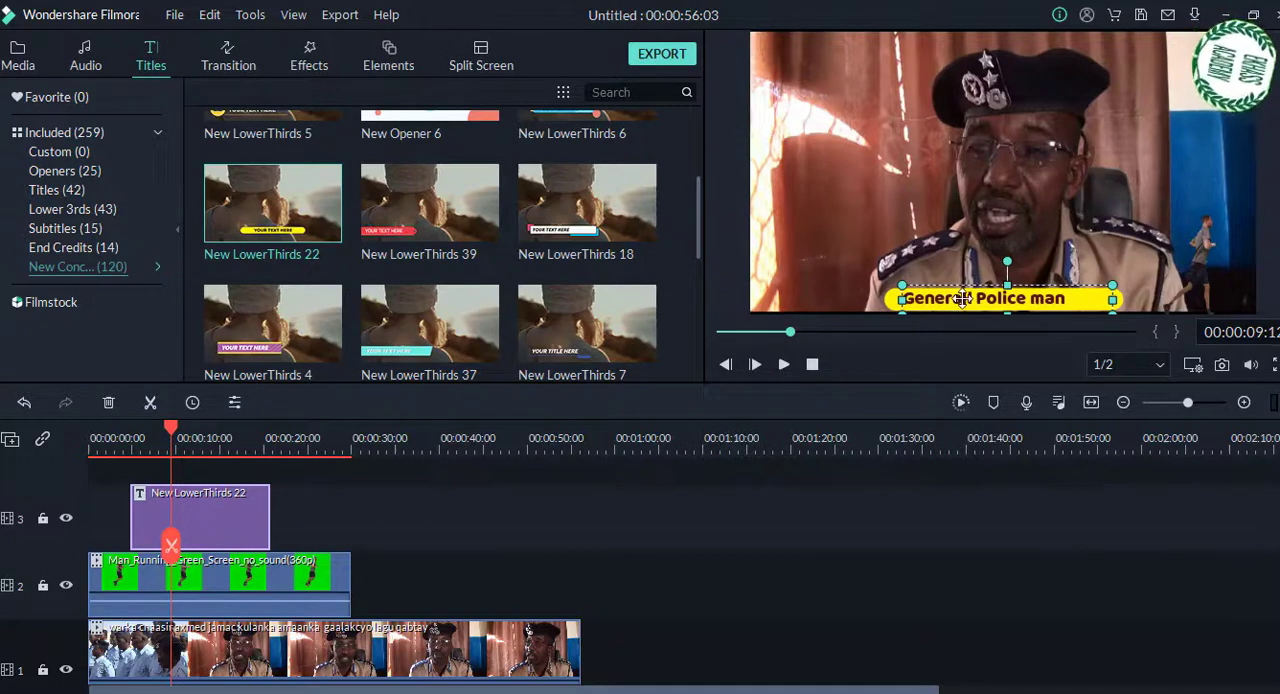
Step: Shorten the yellow bar from its left end, shrink the "Generall Police man" text slightly and position it over the bar
drag(962, 298, 920, 305)
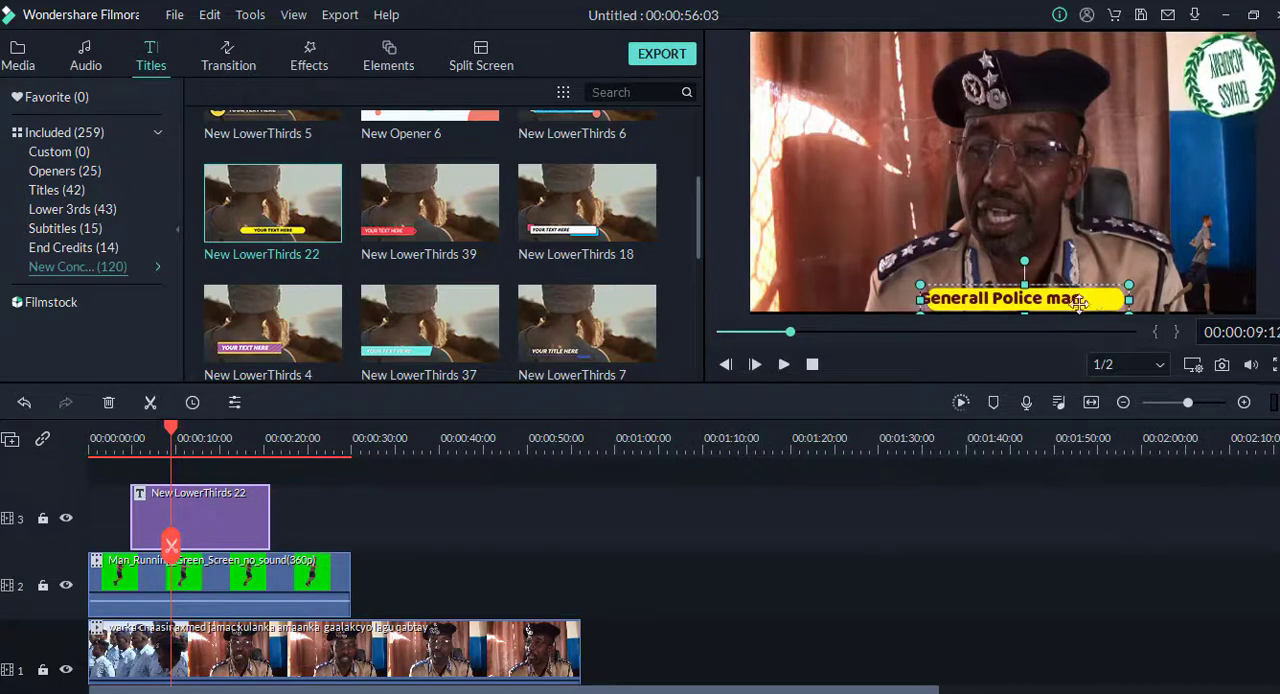
drag(1106, 299, 1095, 300)
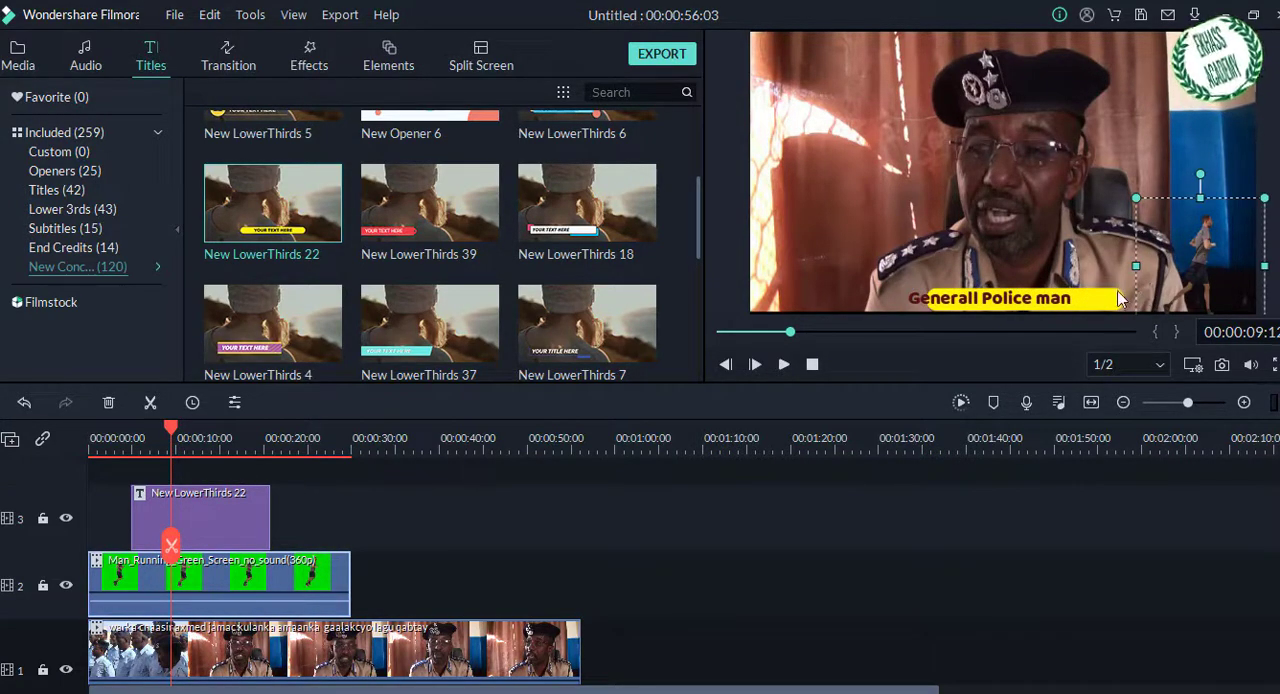
drag(1117, 291, 1098, 296)
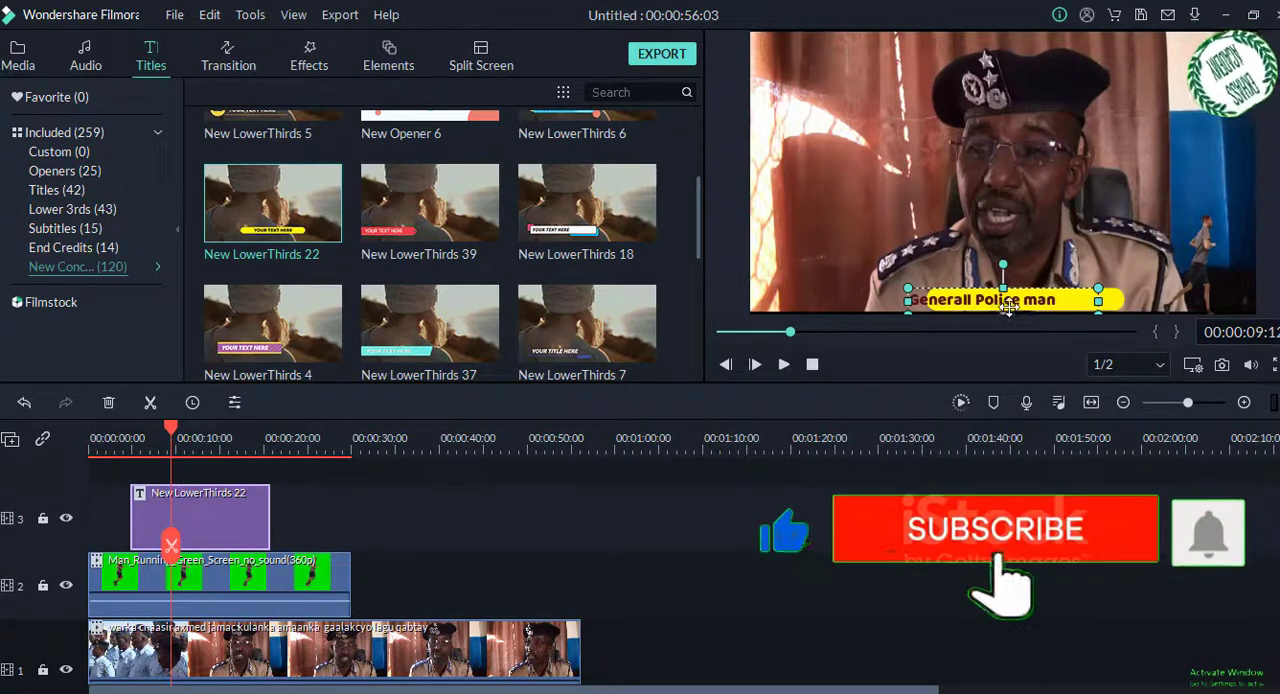
drag(1000, 306, 1036, 303)
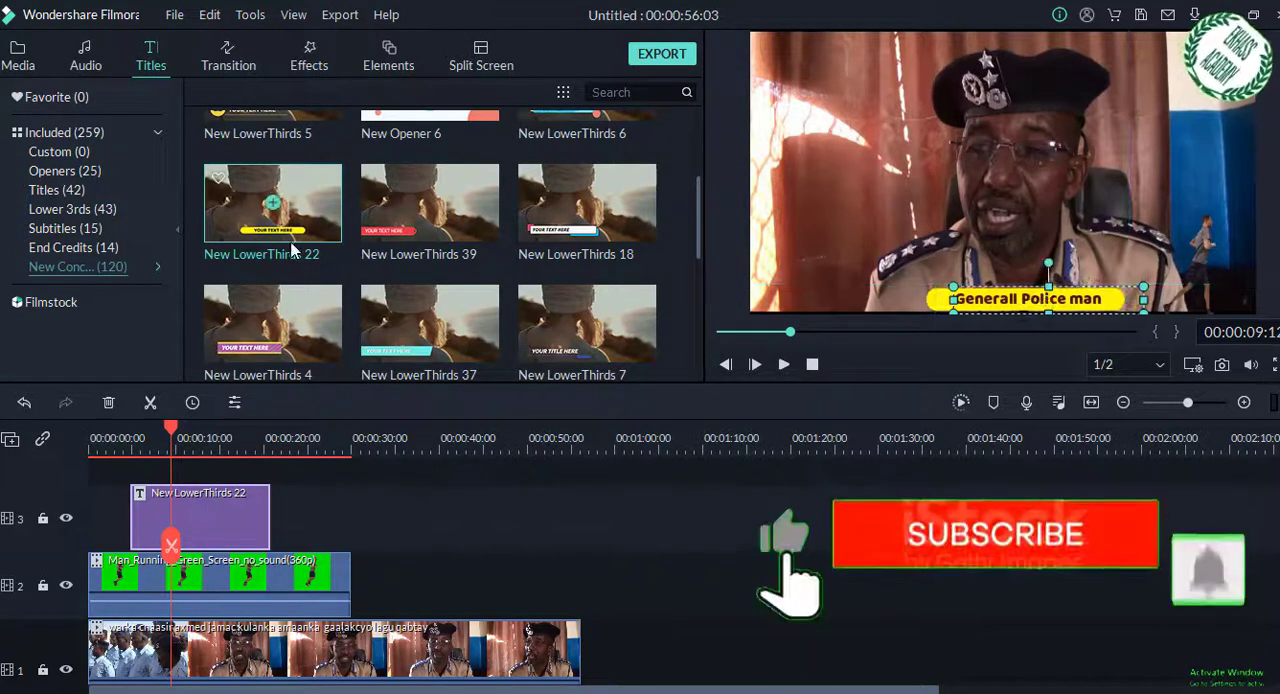
Step: Try to set the font of the "Generall Police man" title text to Times New Roman
double_click(990, 300)
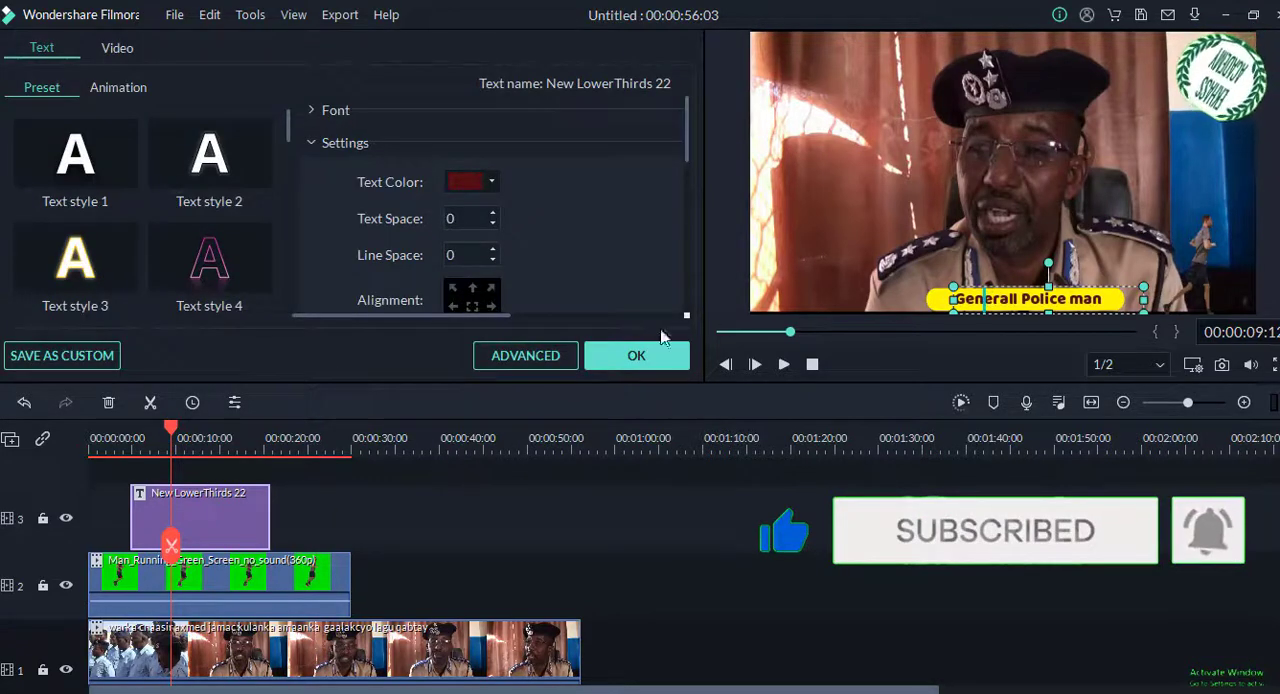
click(315, 112)
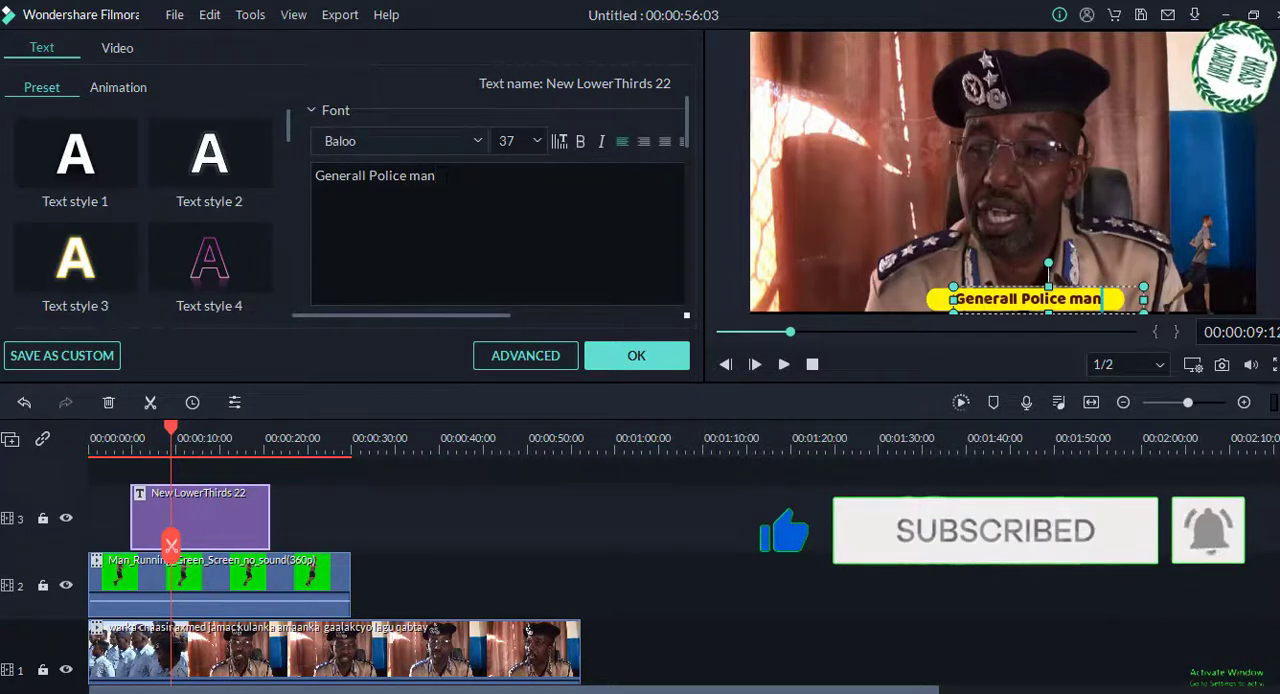
drag(442, 176, 313, 177)
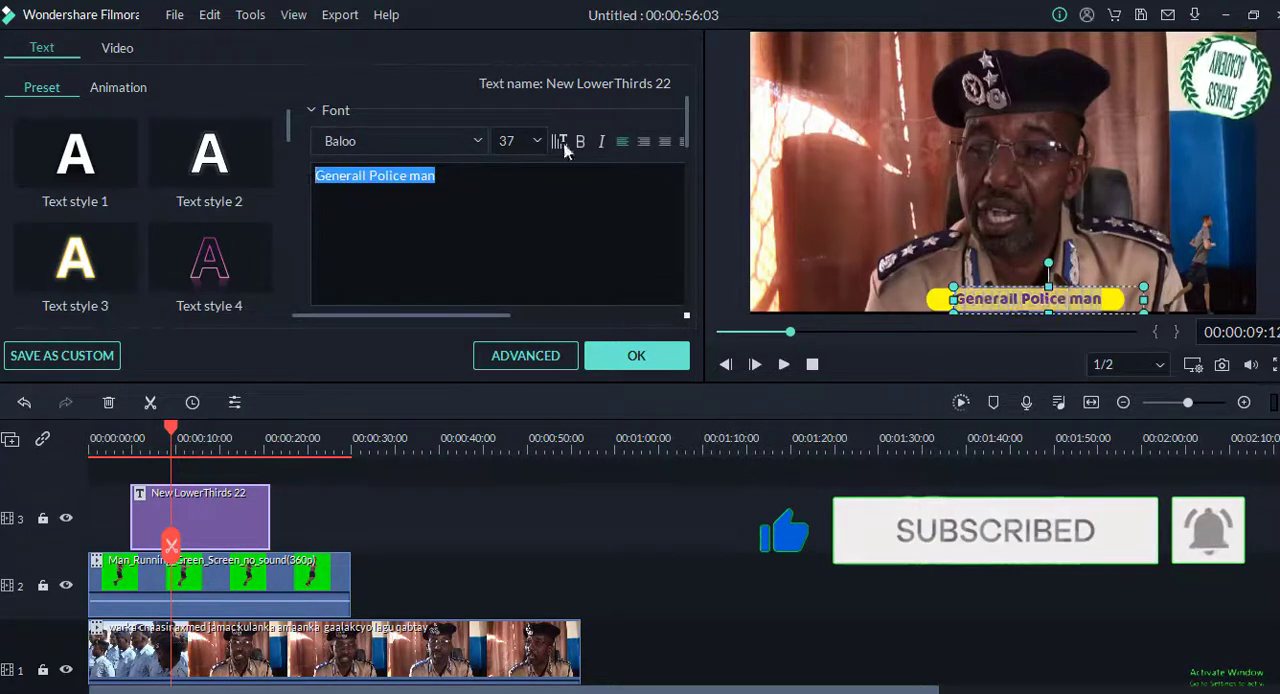
click(404, 141)
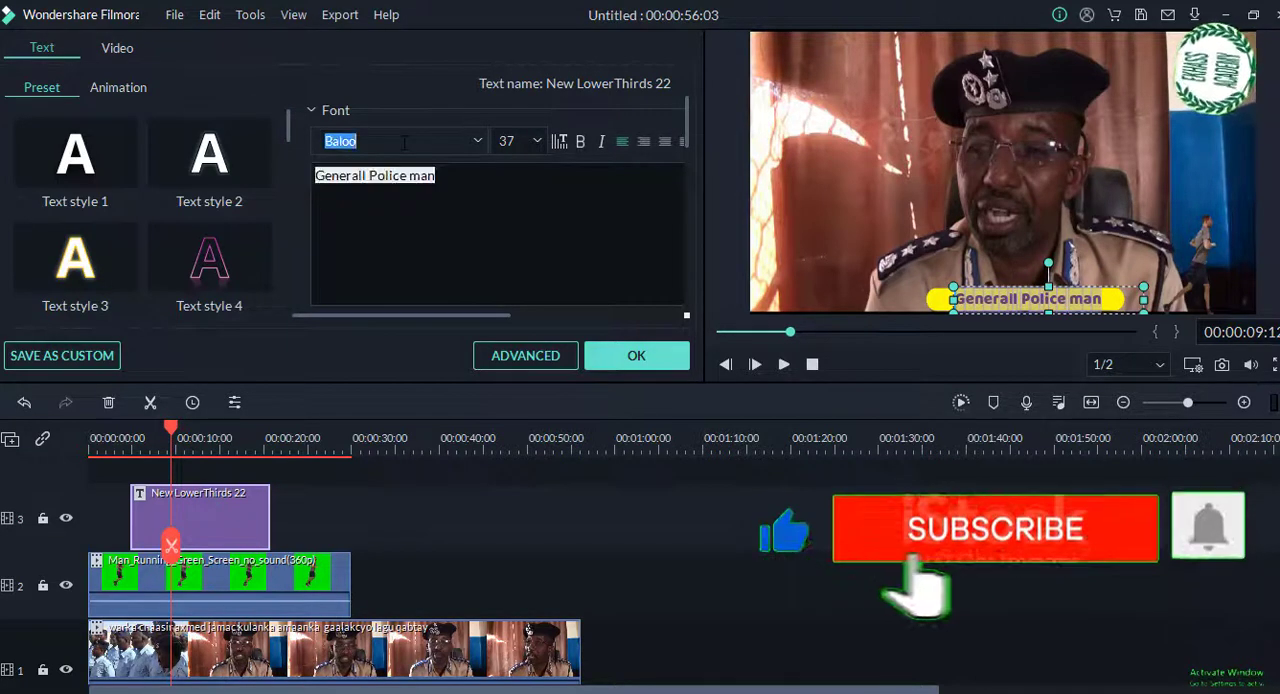
text(ti)
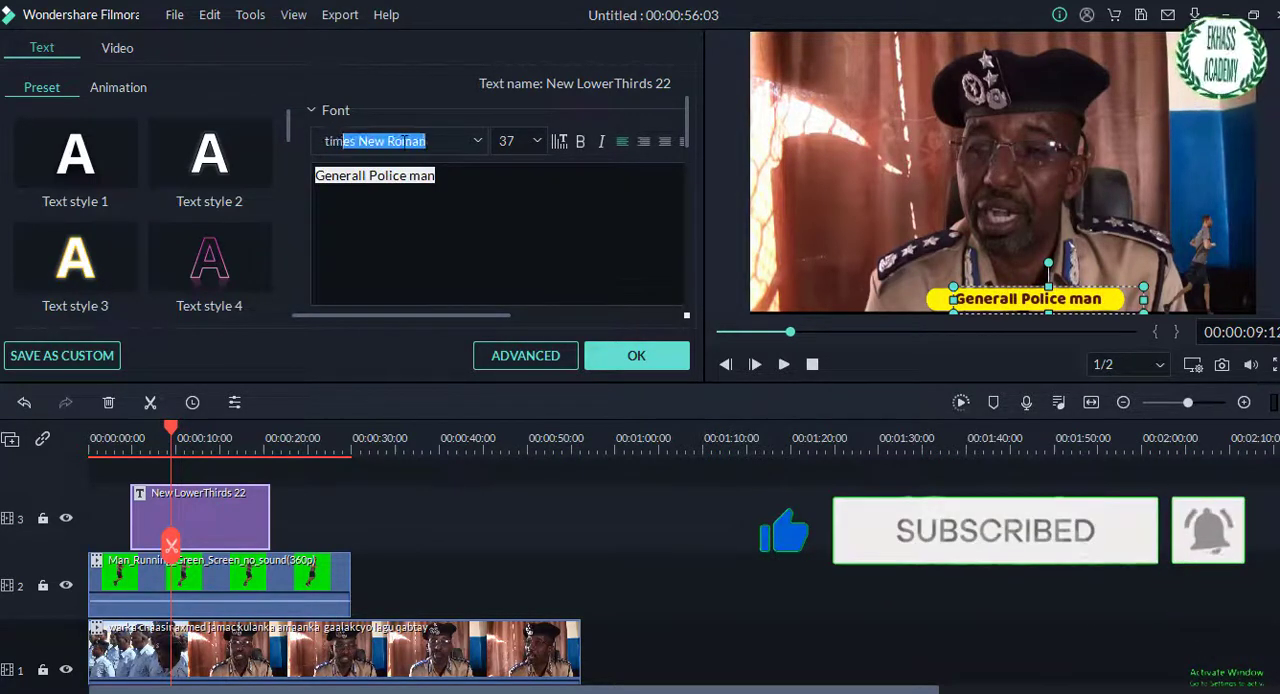
text(m)
key(Return)
Step: Set the title text's font size to 38 and extend its text box slightly to the left over the yellow bar
click(424, 177)
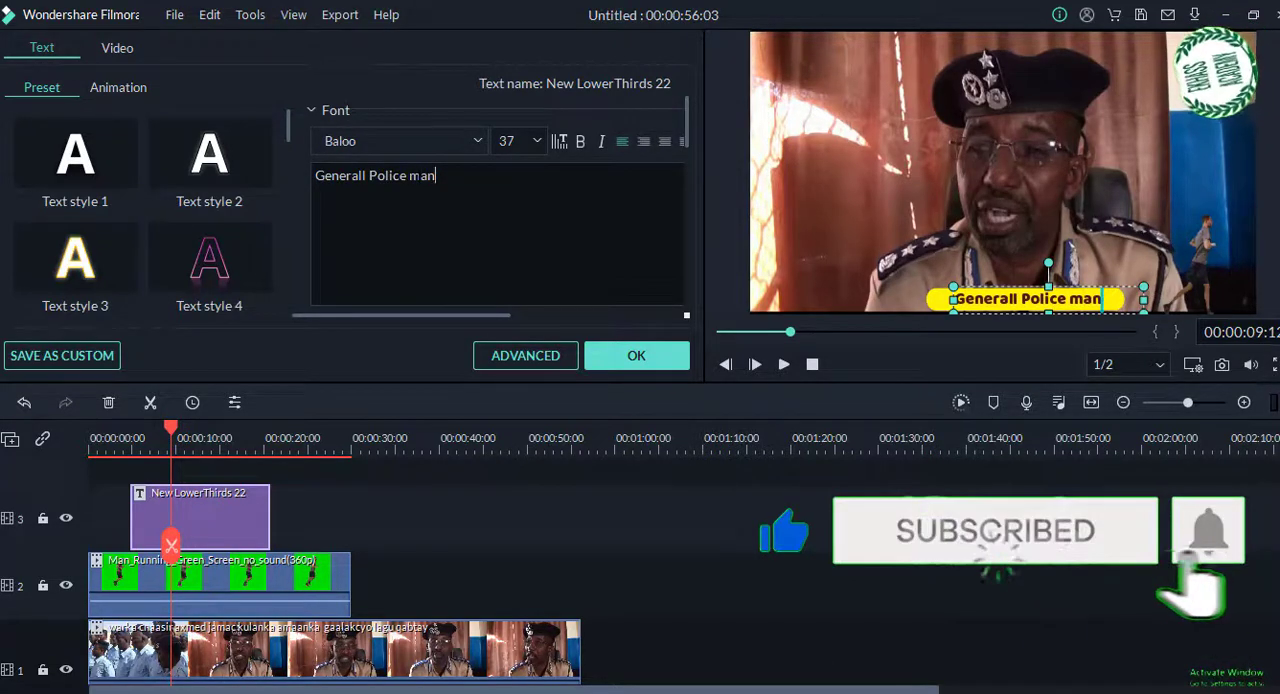
key(ctrl+a)
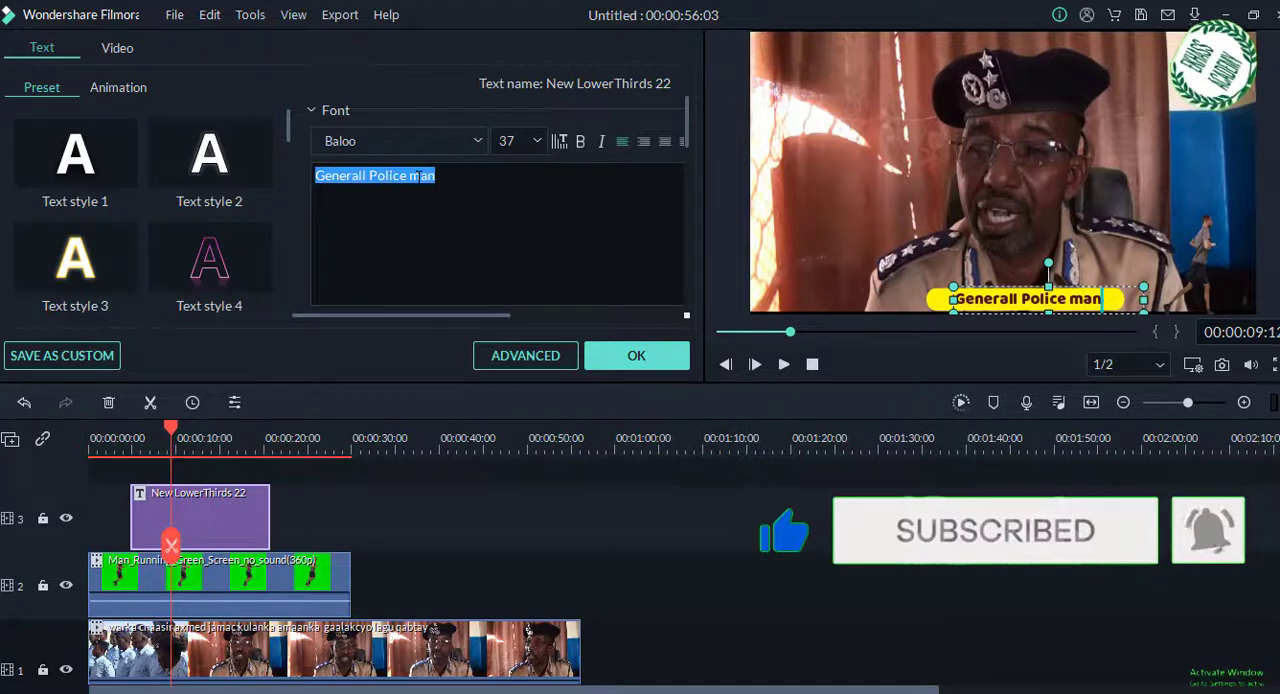
click(538, 141)
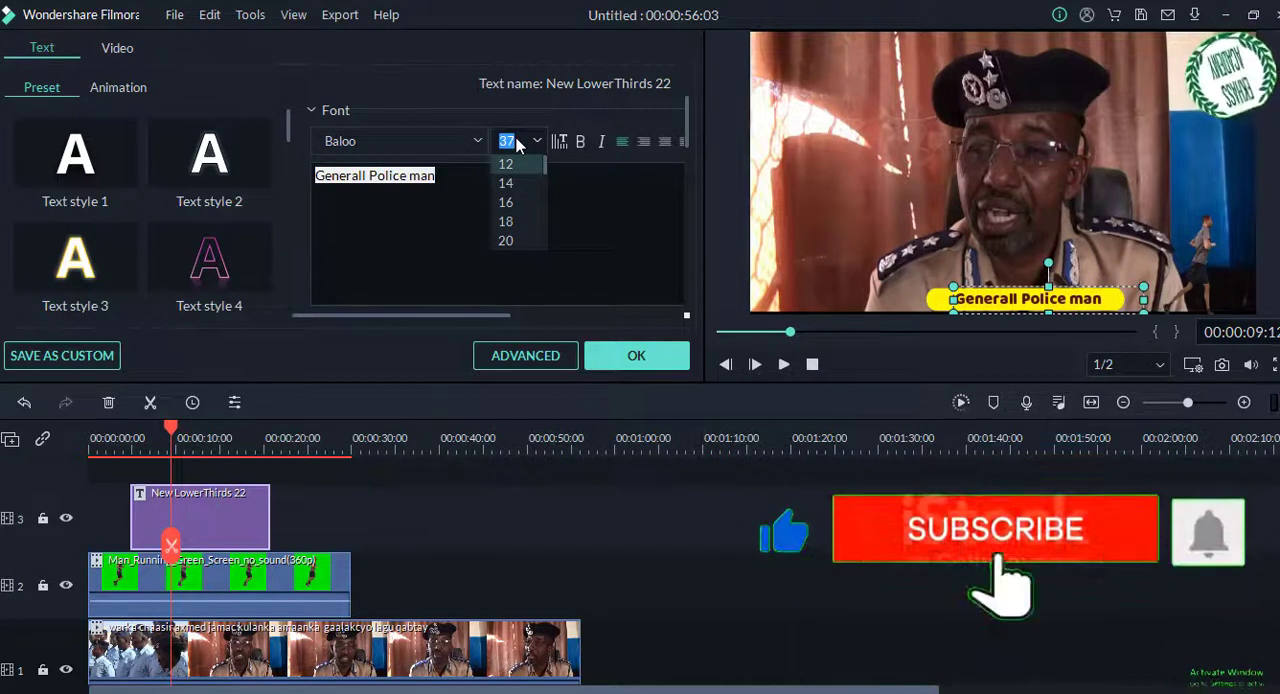
key(2)
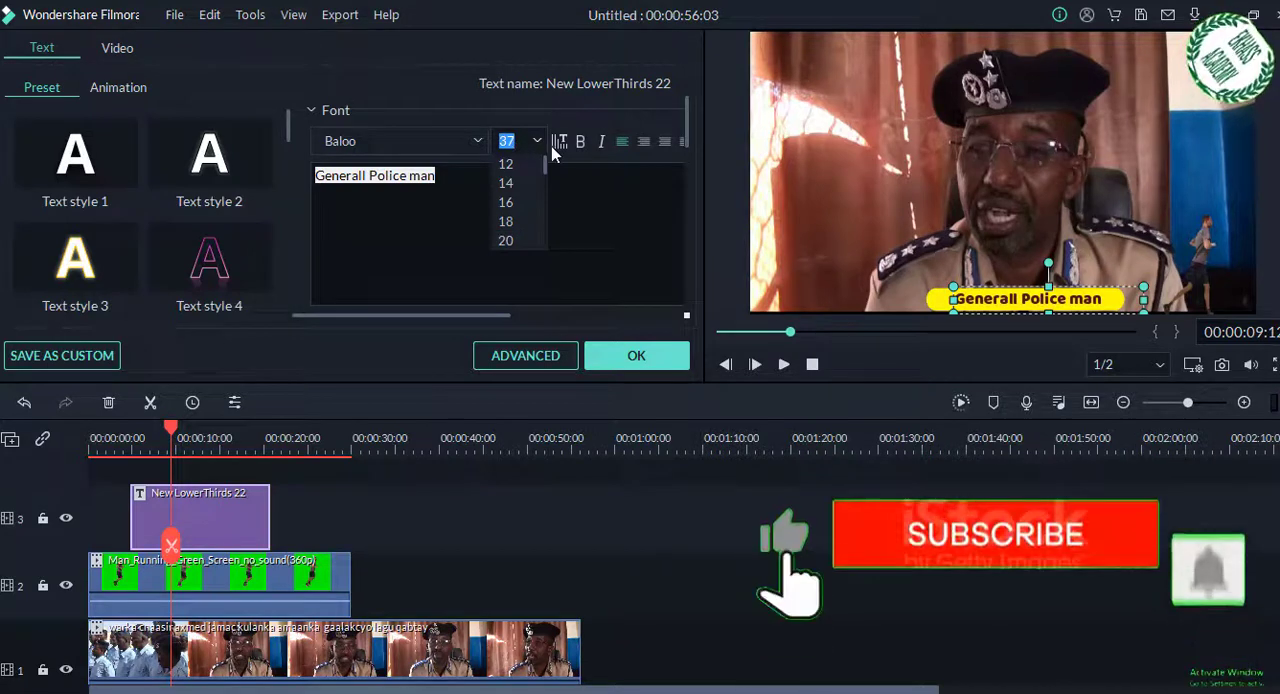
click(522, 143)
text(30)
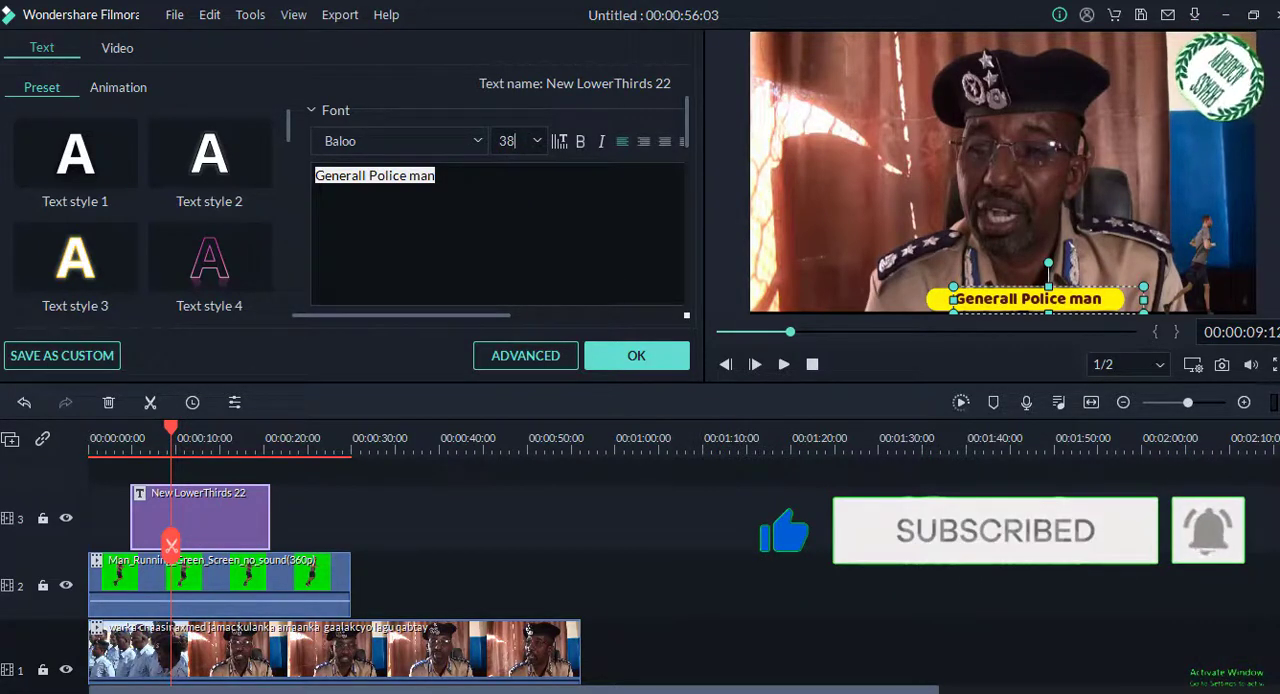
click(437, 176)
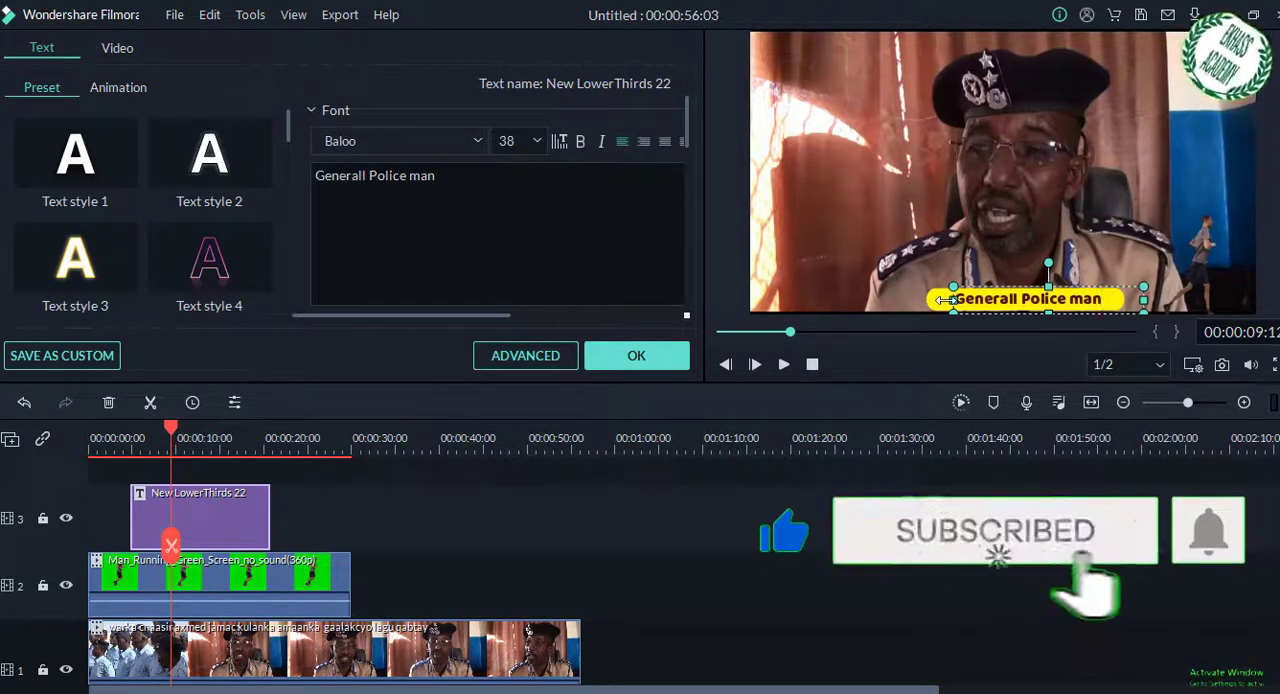
drag(942, 299, 938, 299)
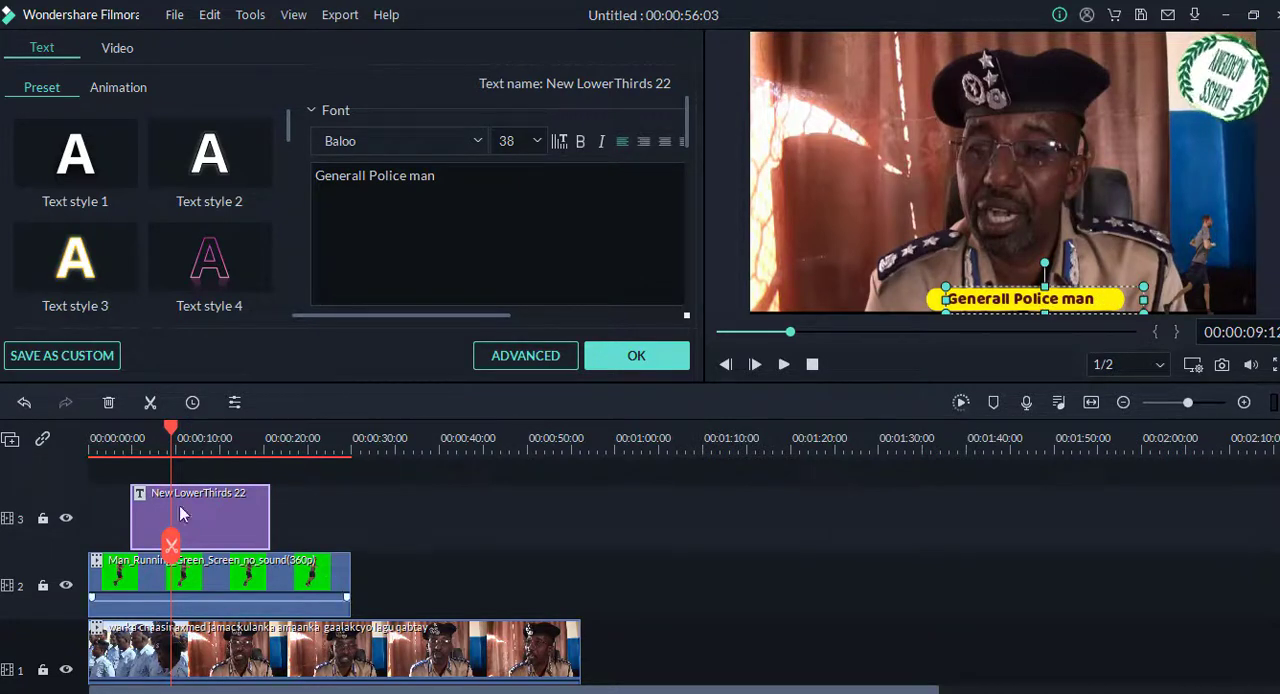
click(440, 552)
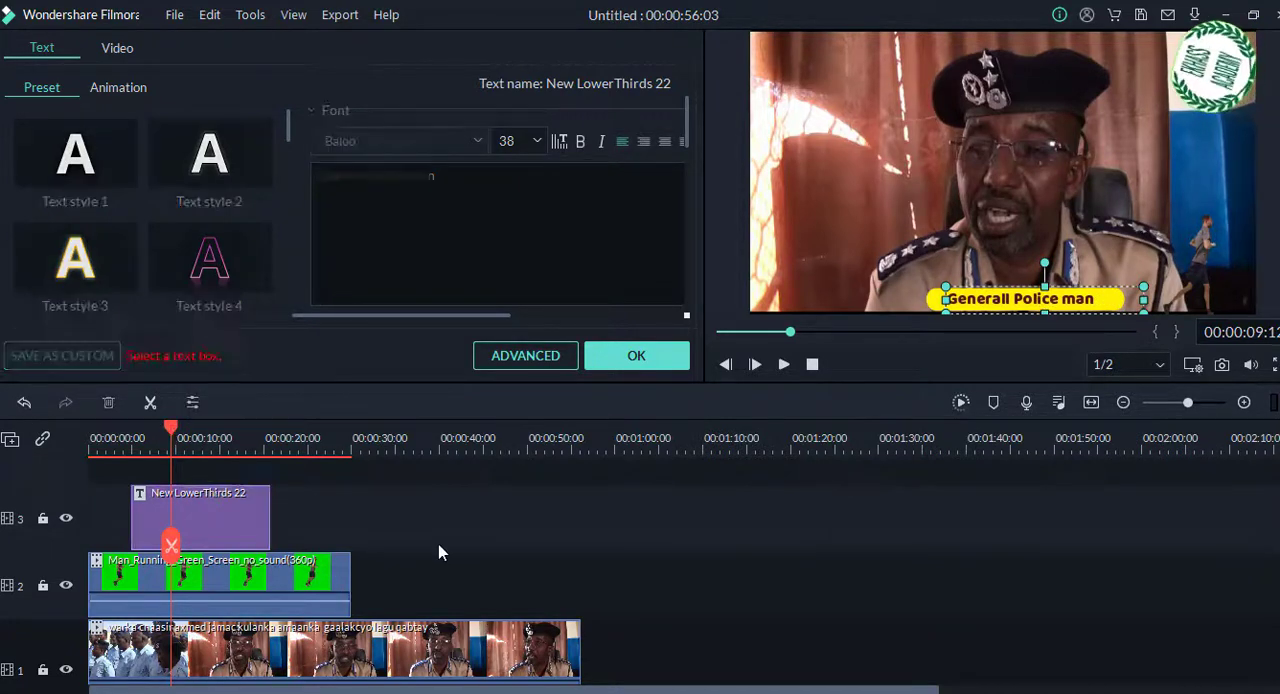
Step: Preview the lower third from just before its start to about 11 seconds and apply the text changes
drag(172, 428, 115, 437)
key(space)
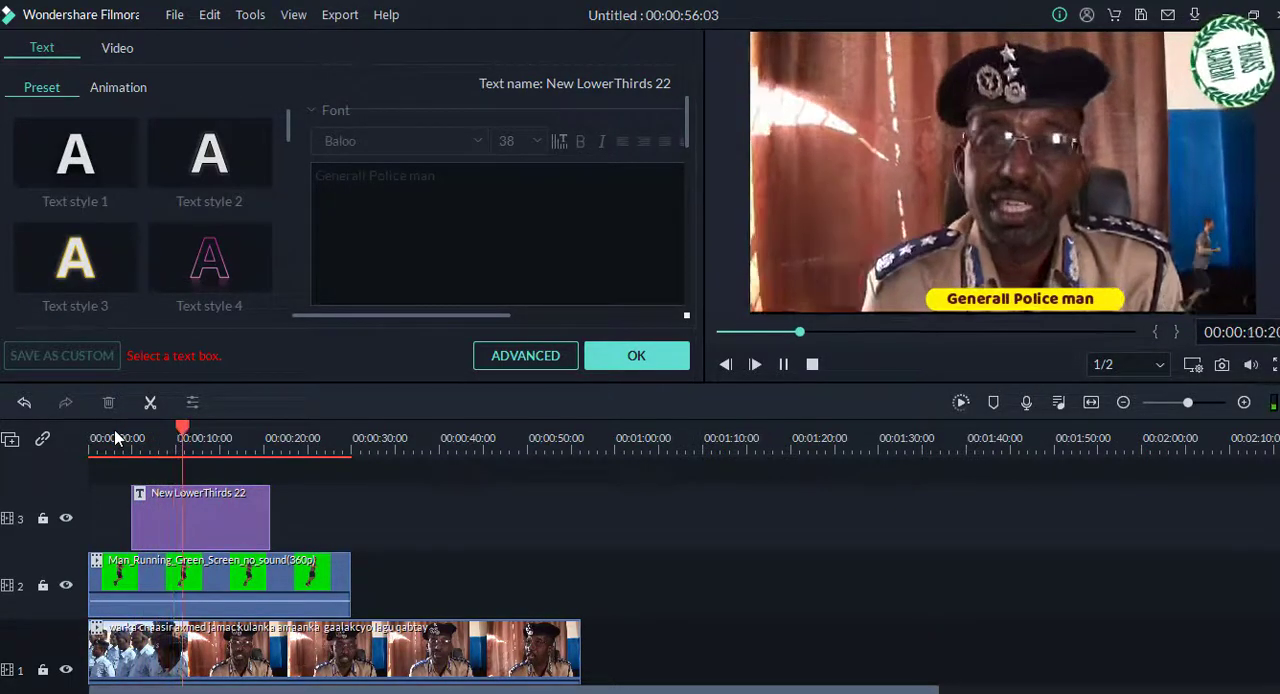
key(space)
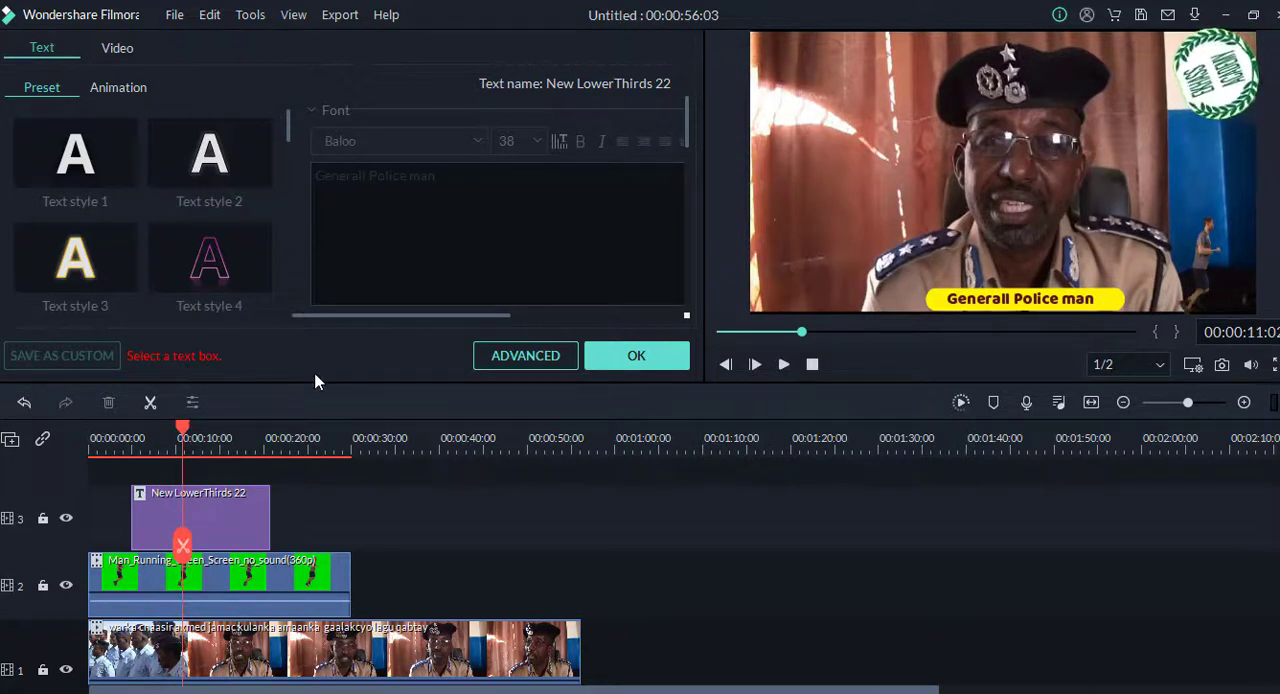
click(629, 358)
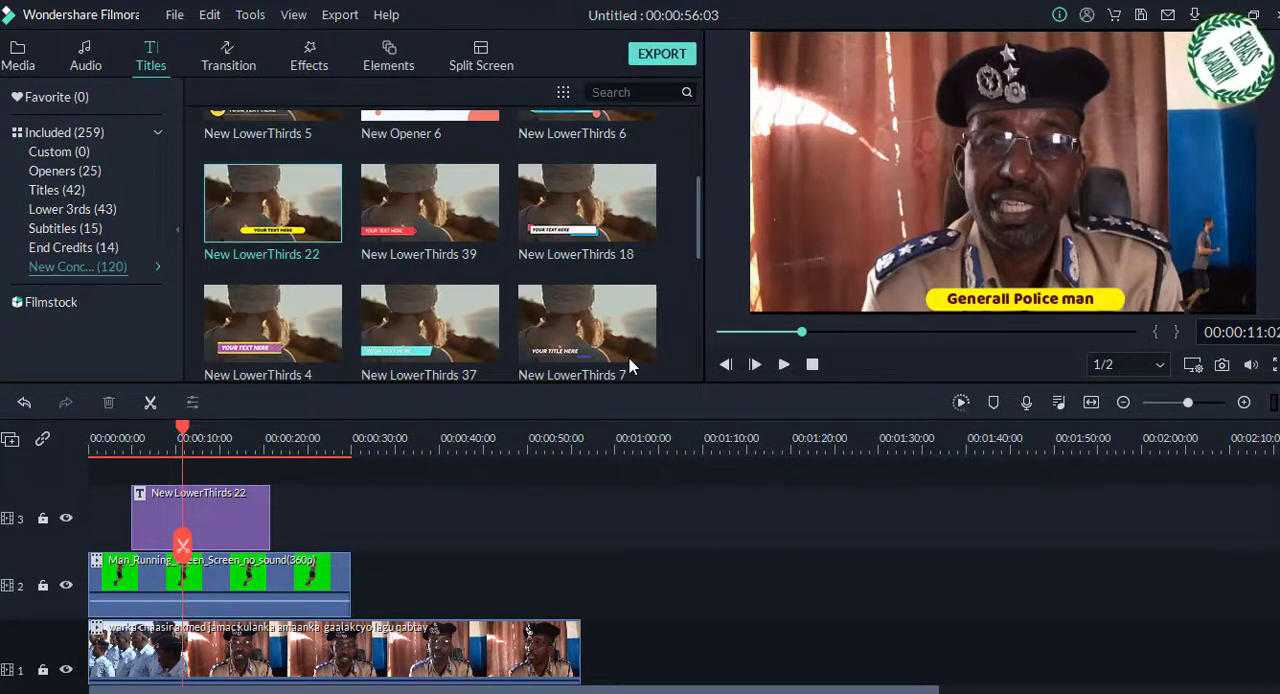
Step: Apply the Left Roll text animation to "Generall Police man" and confirm the title edit
double_click(1043, 307)
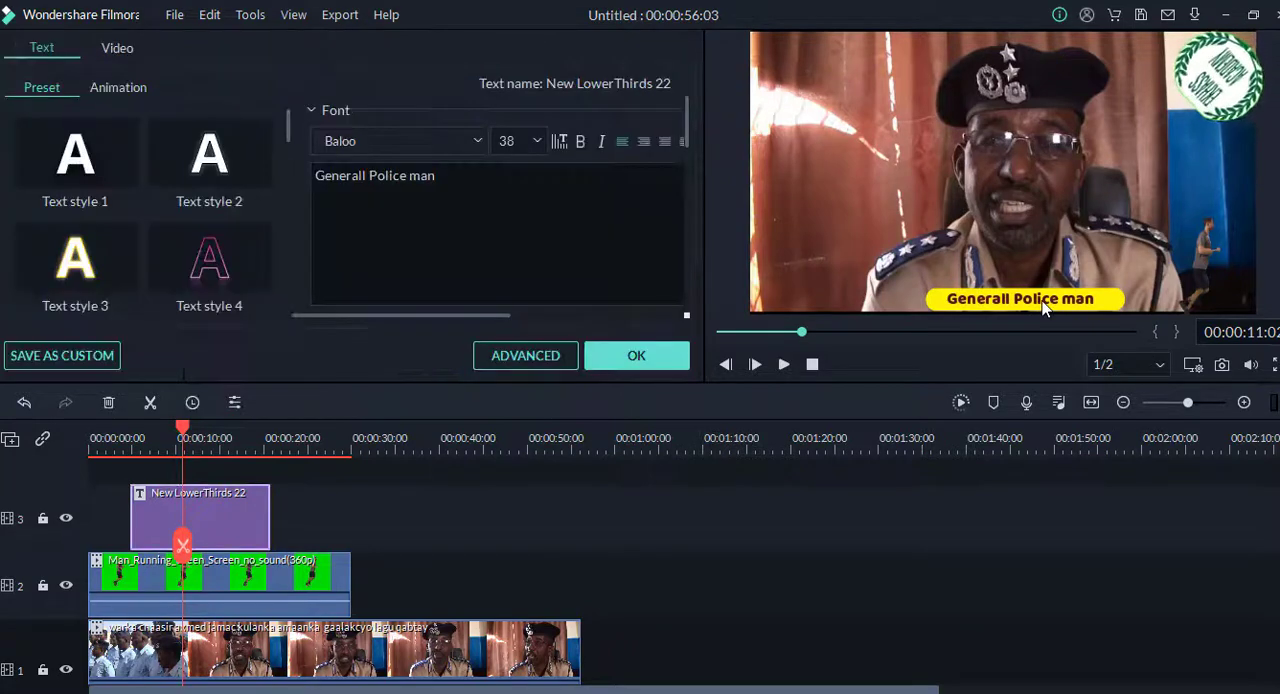
click(1043, 307)
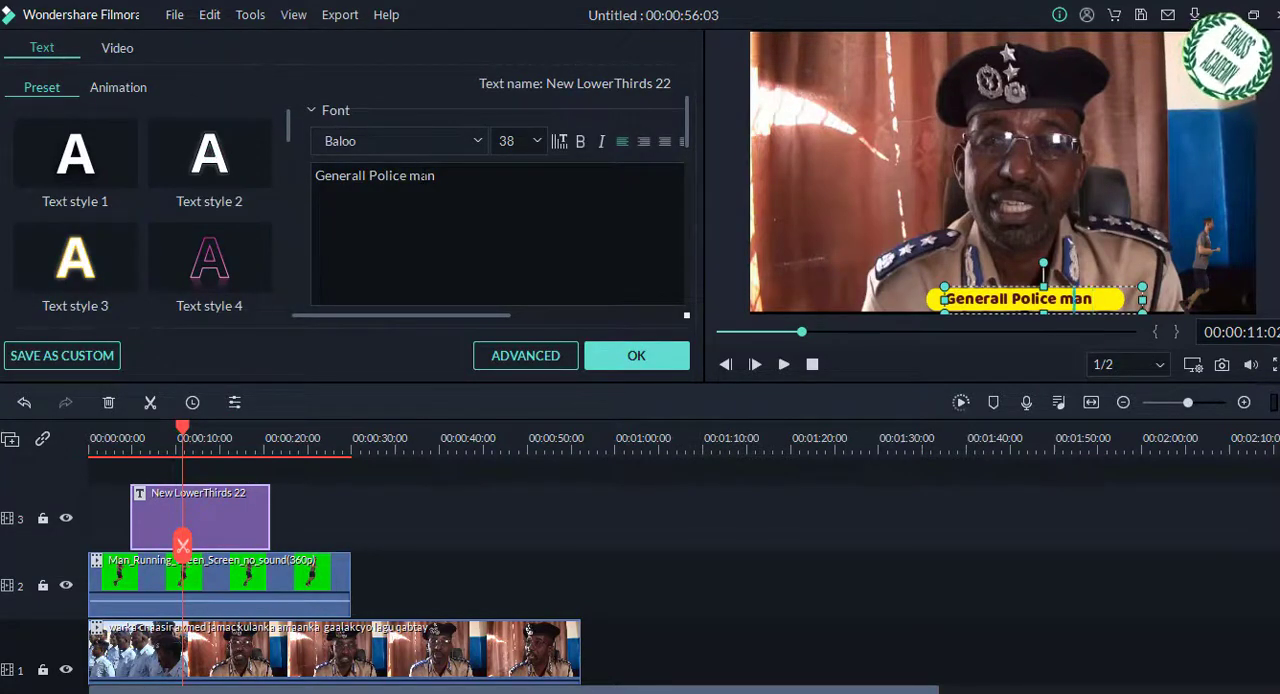
triple_click(426, 175)
click(118, 88)
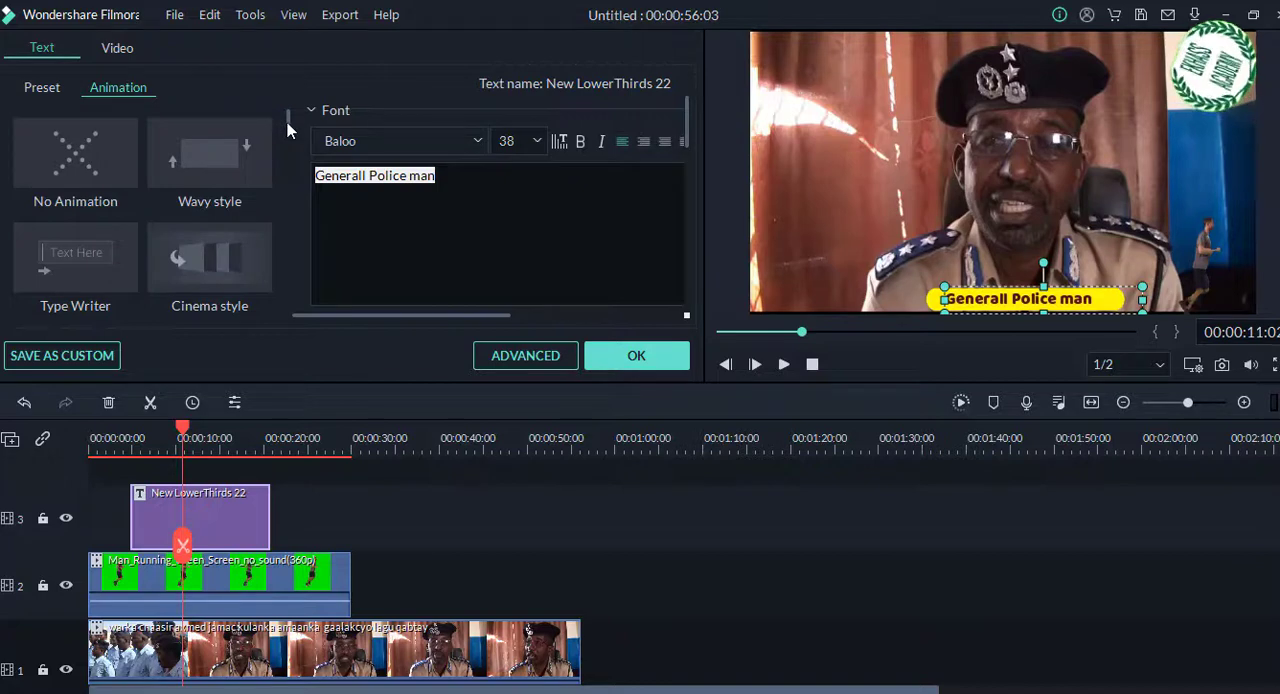
drag(287, 122, 287, 145)
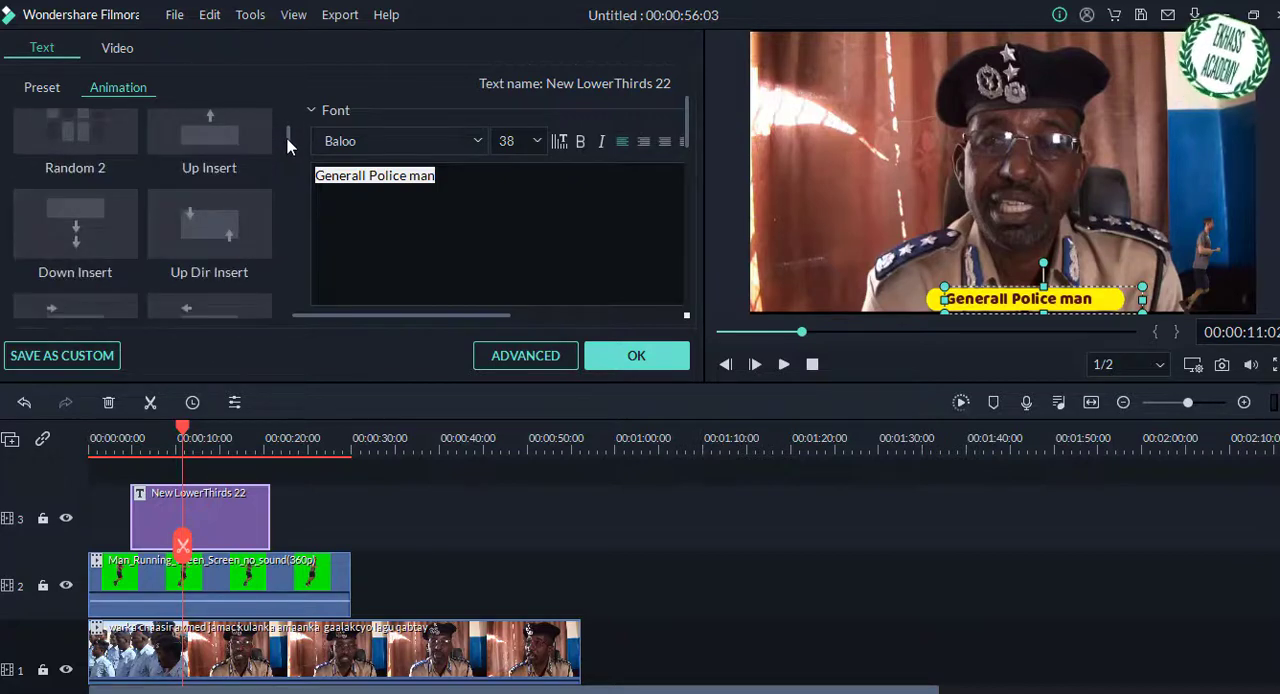
scroll(287, 145, down, 3)
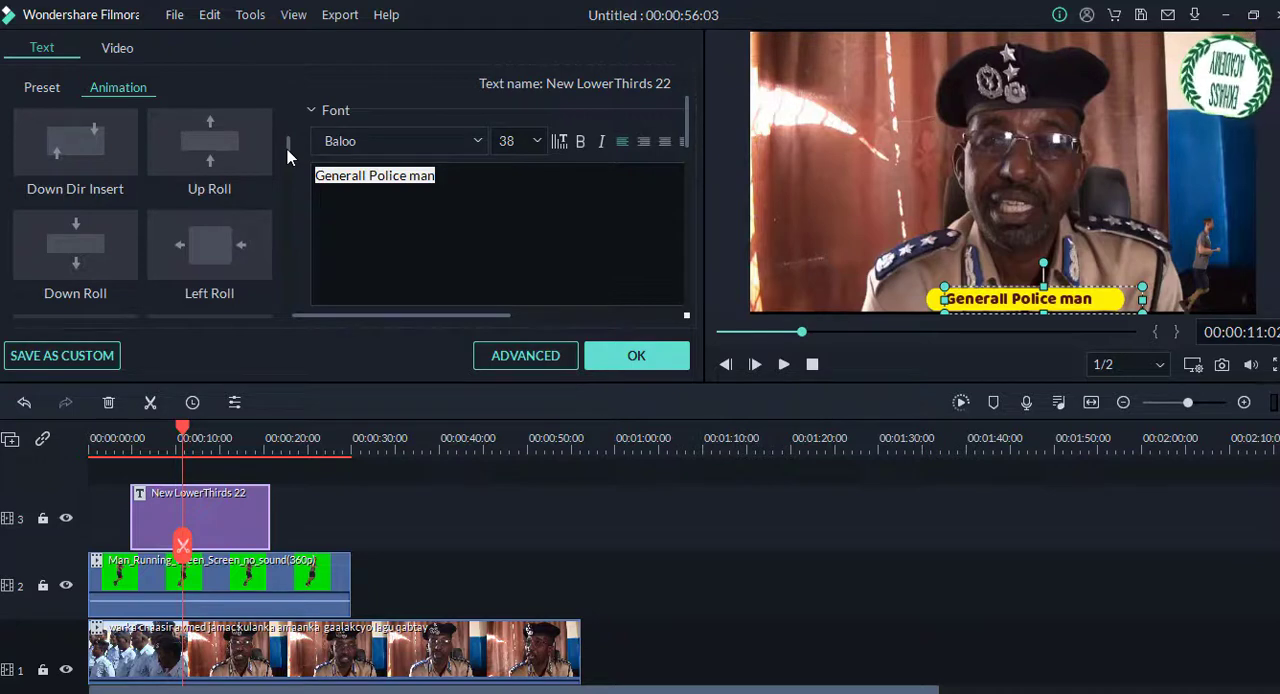
mouse_move(211, 291)
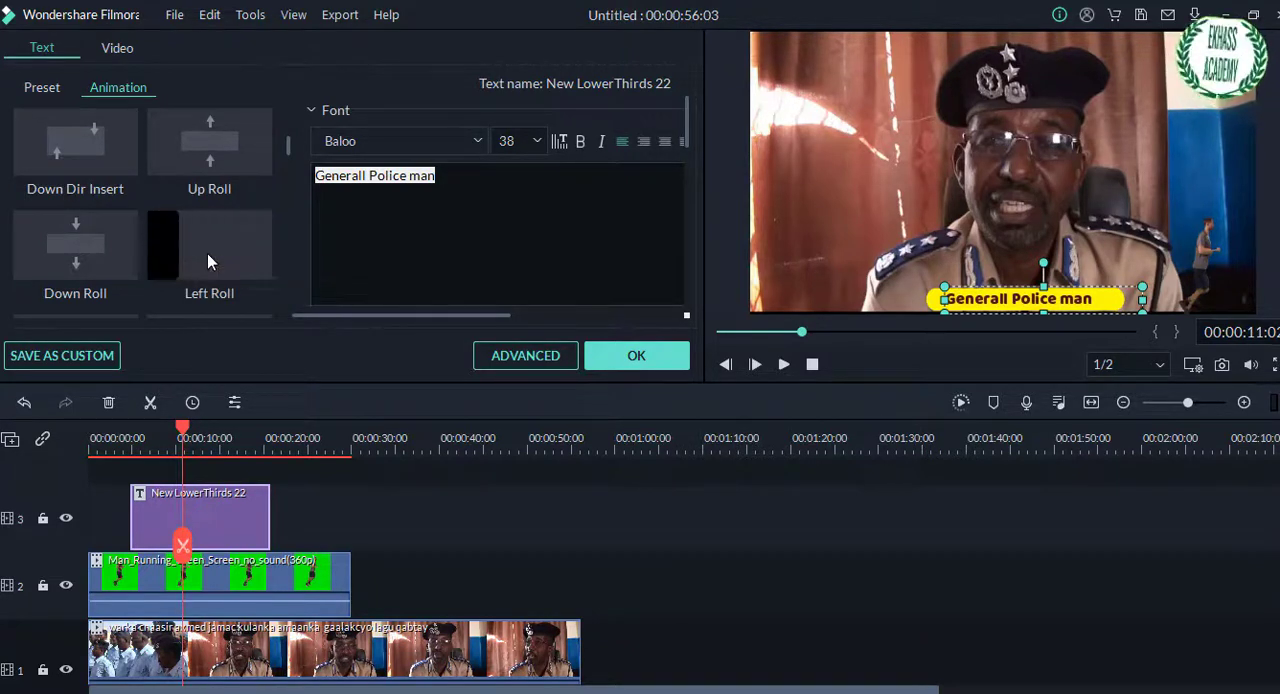
click(207, 253)
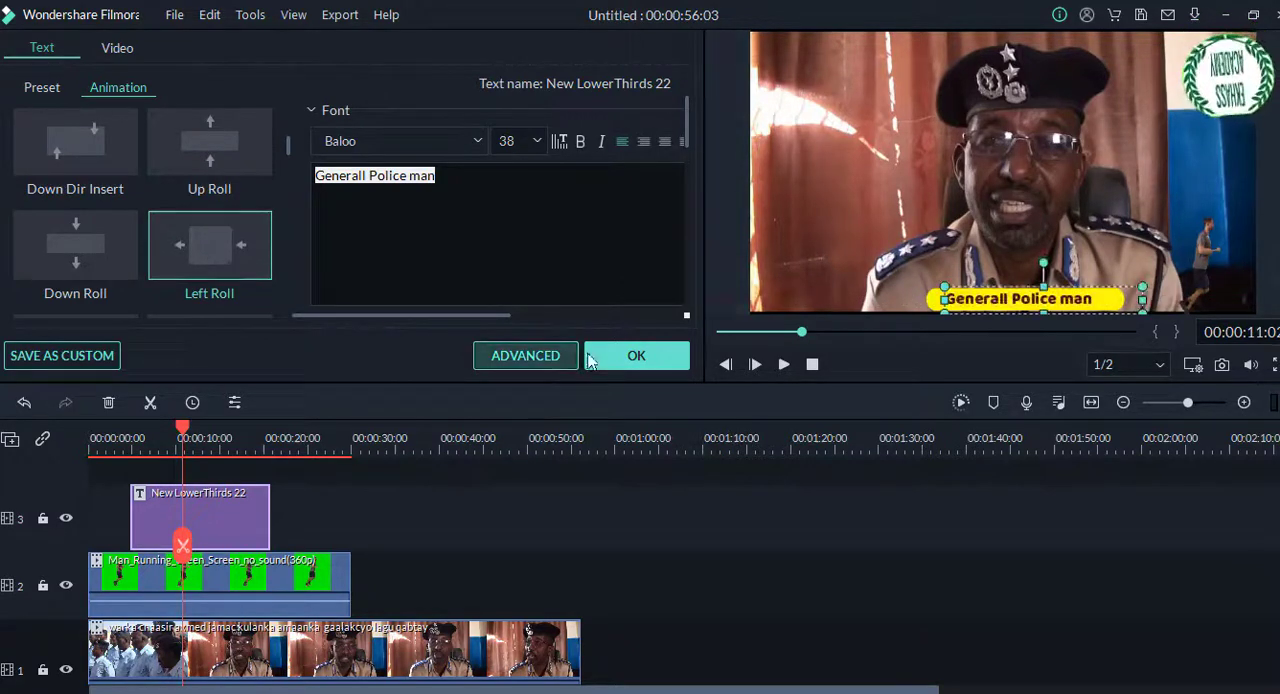
click(634, 357)
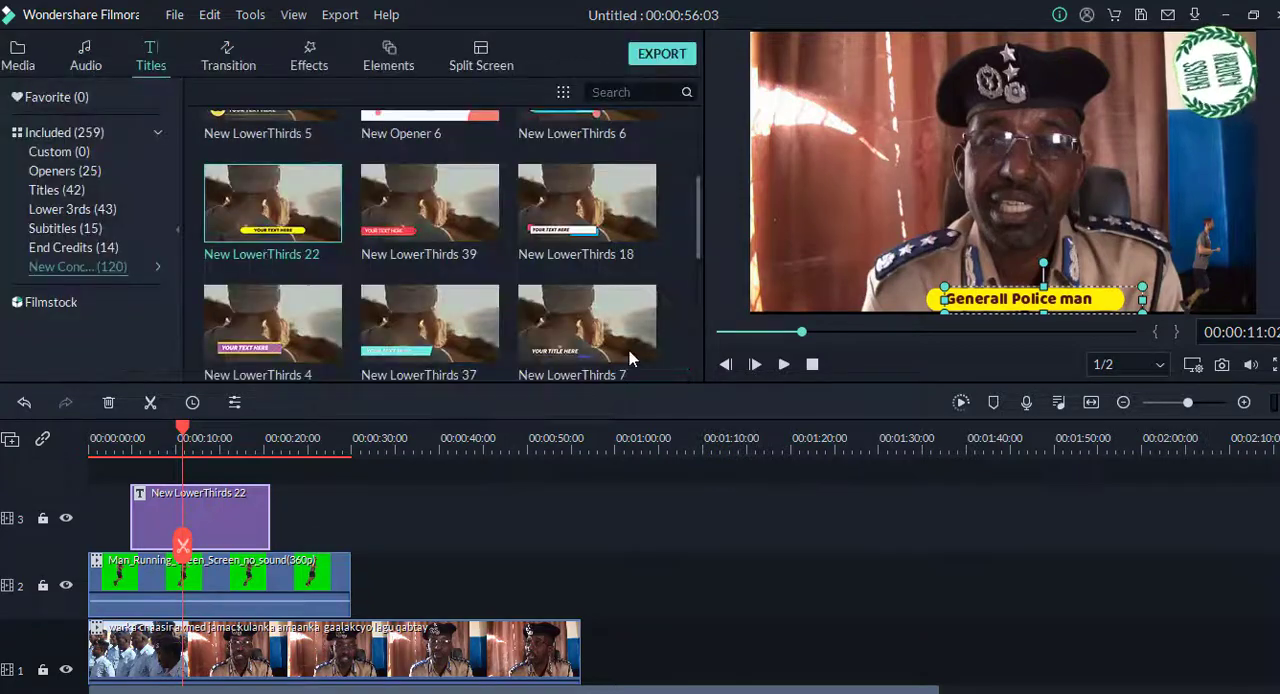
Step: Play the video from near the beginning through the lower third to check its text animation
drag(184, 428, 91, 447)
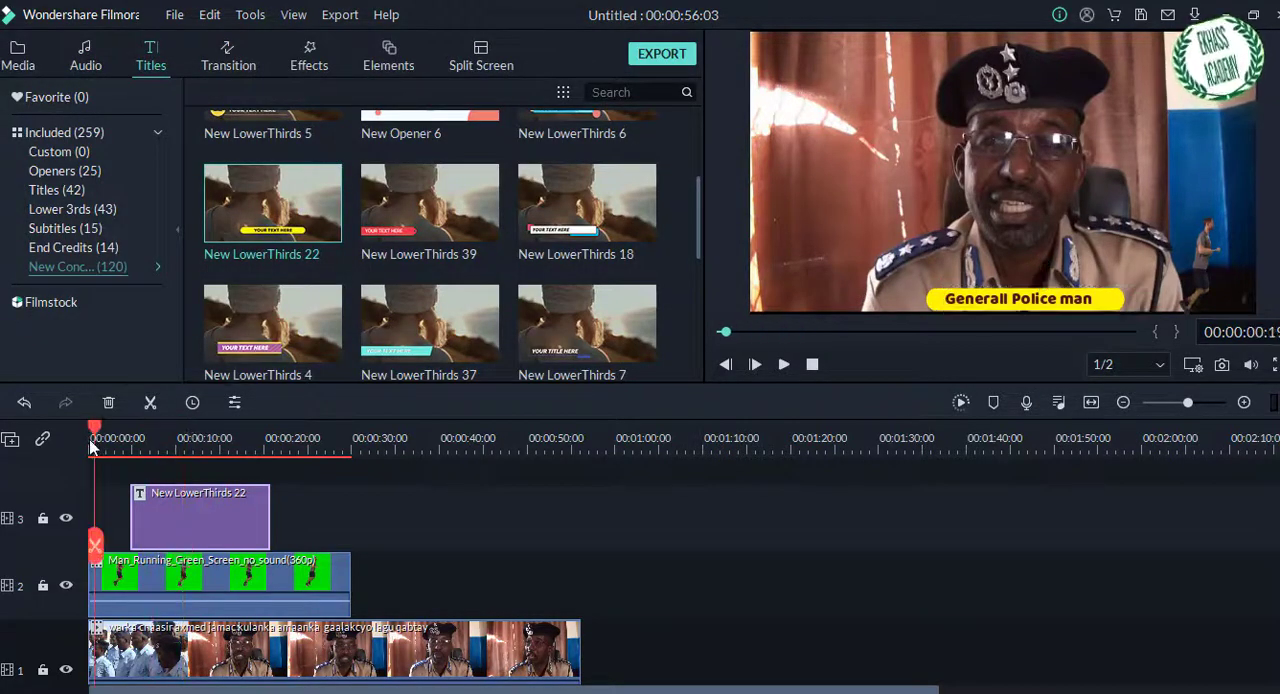
key(space)
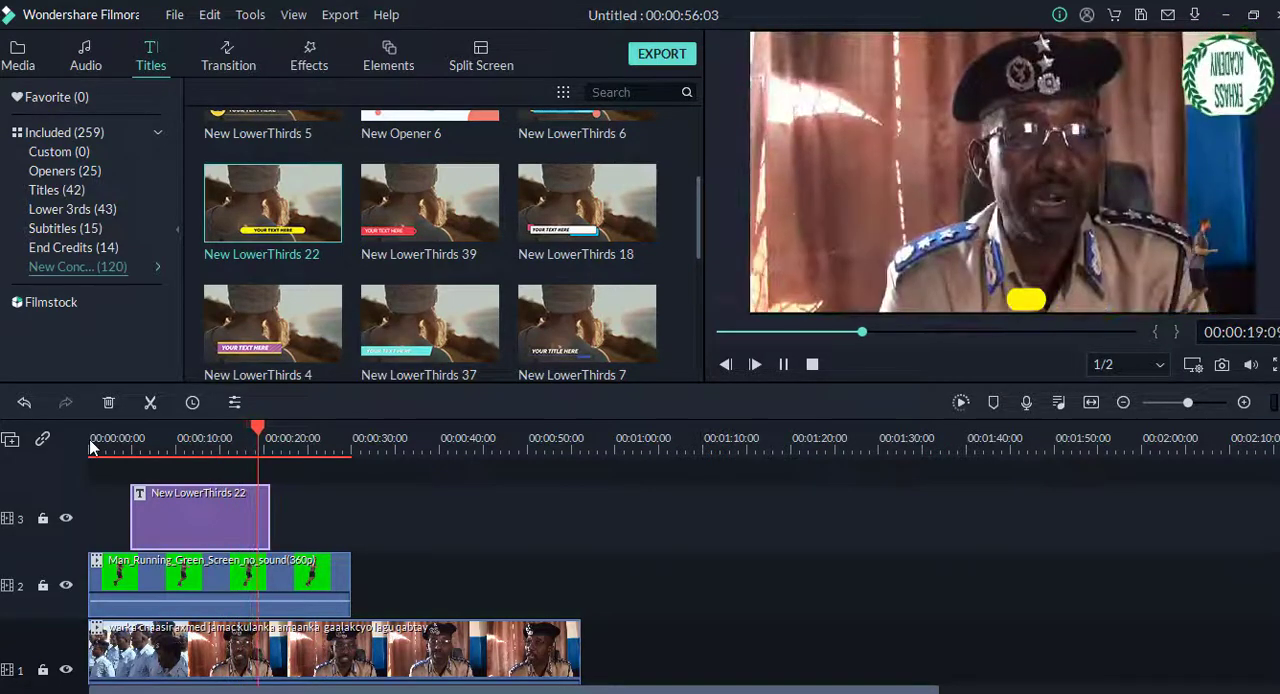
key(space)
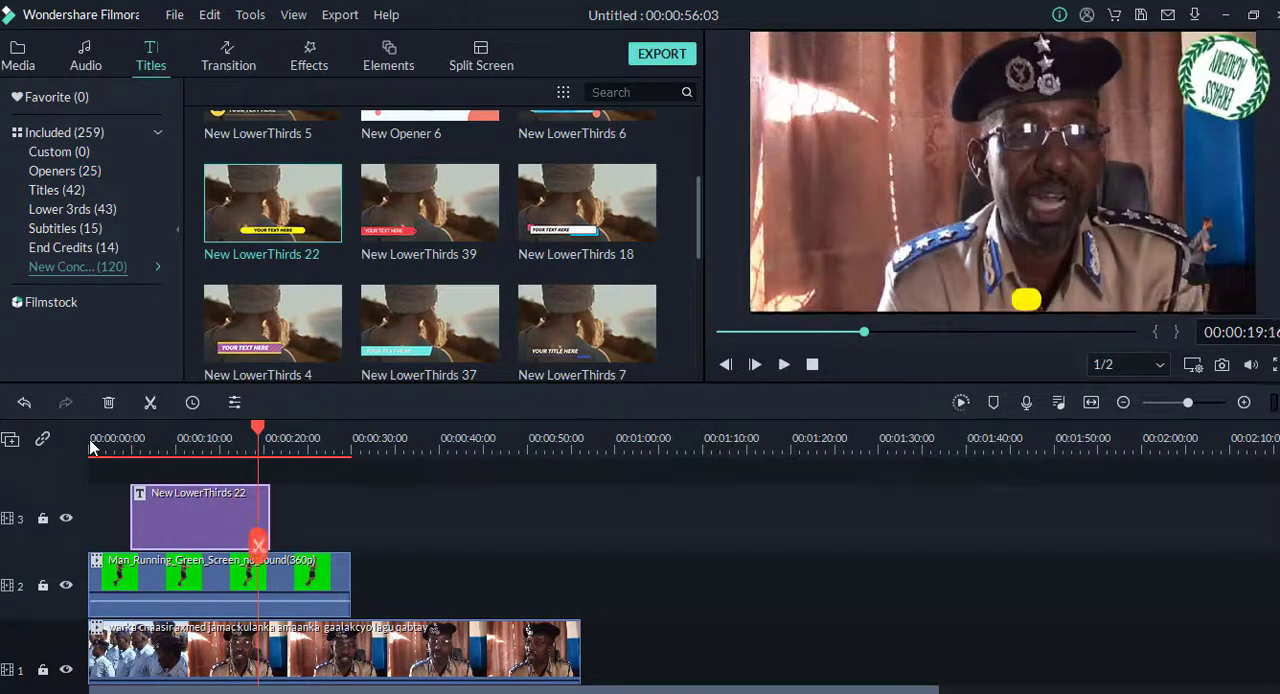
Step: Change the "Generall Police man" text animation to Wavy style and confirm the title edit
double_click(216, 530)
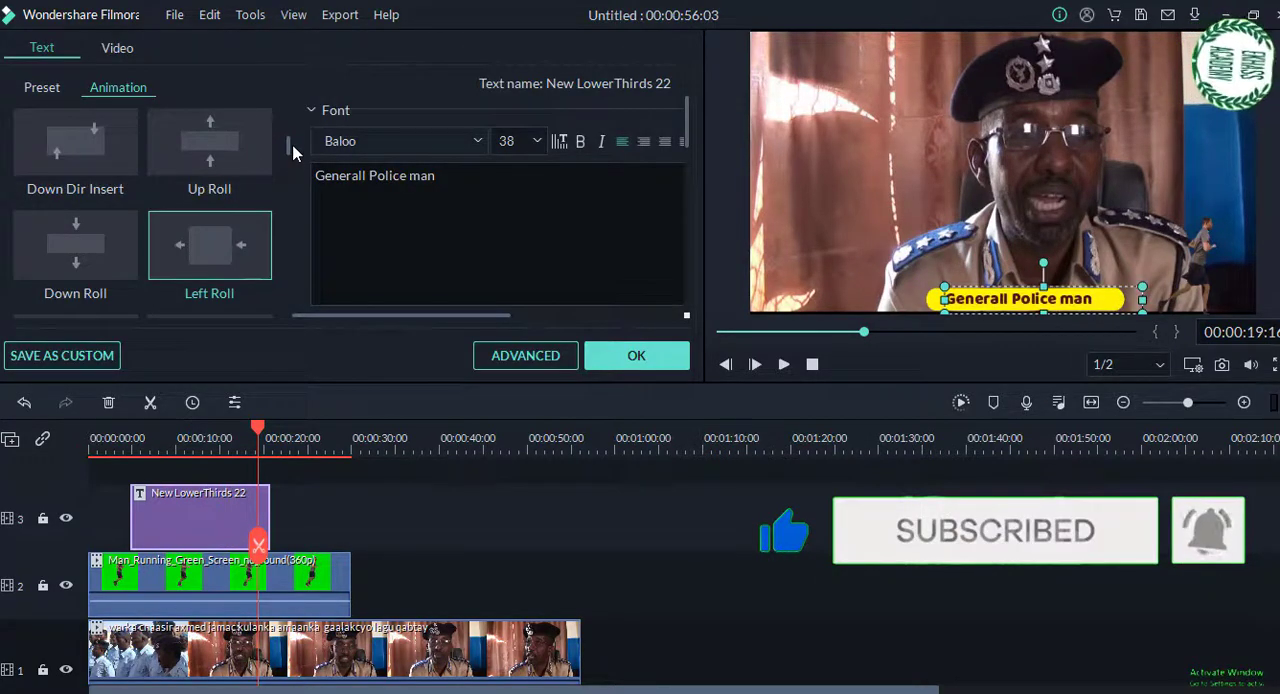
scroll(287, 147, up, 3)
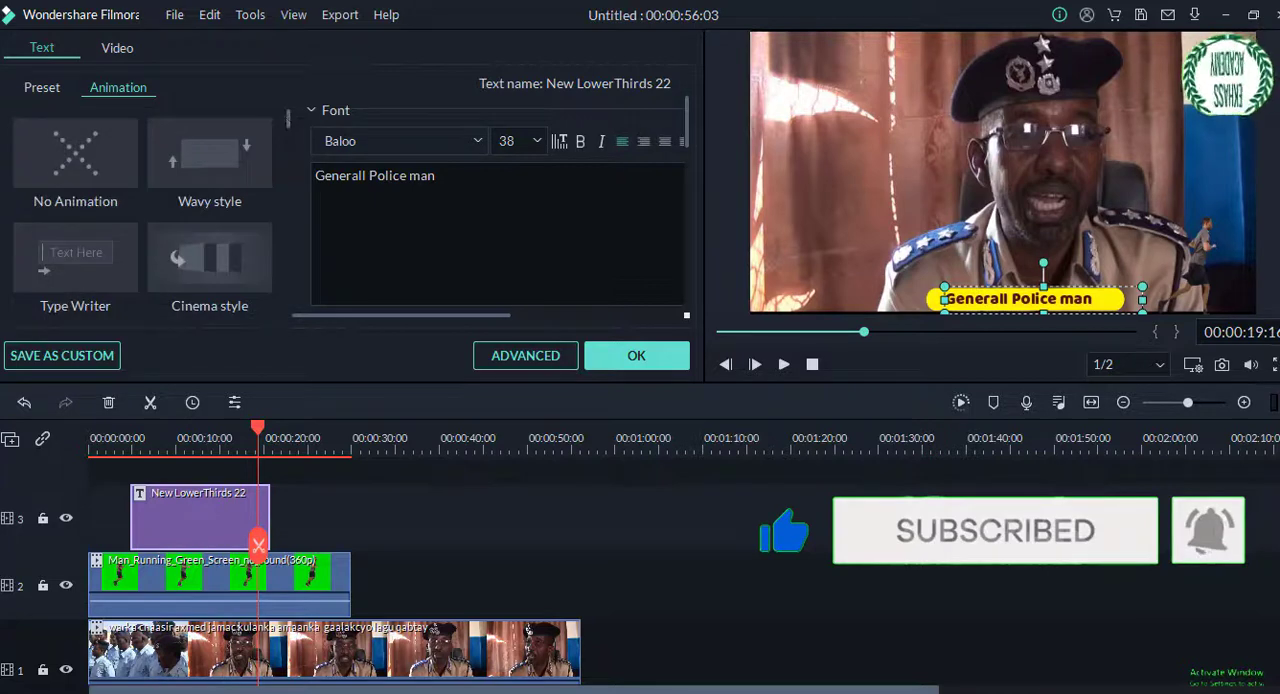
key(ctrl+a)
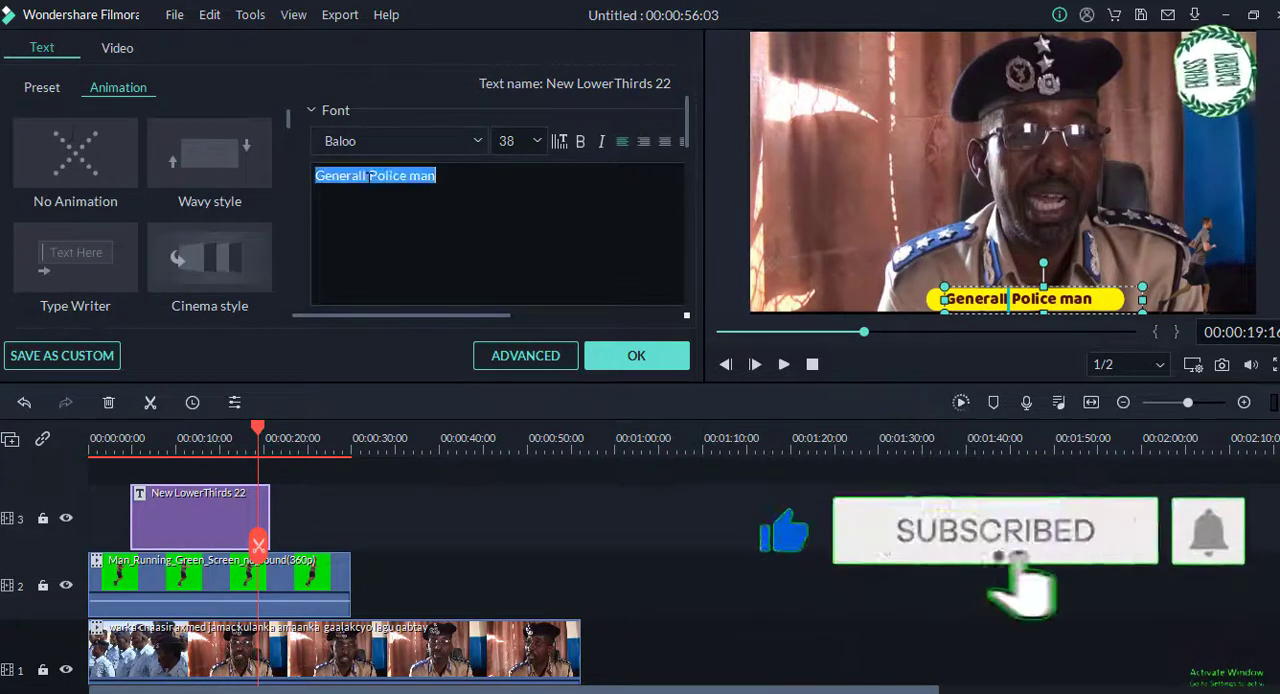
mouse_move(210, 178)
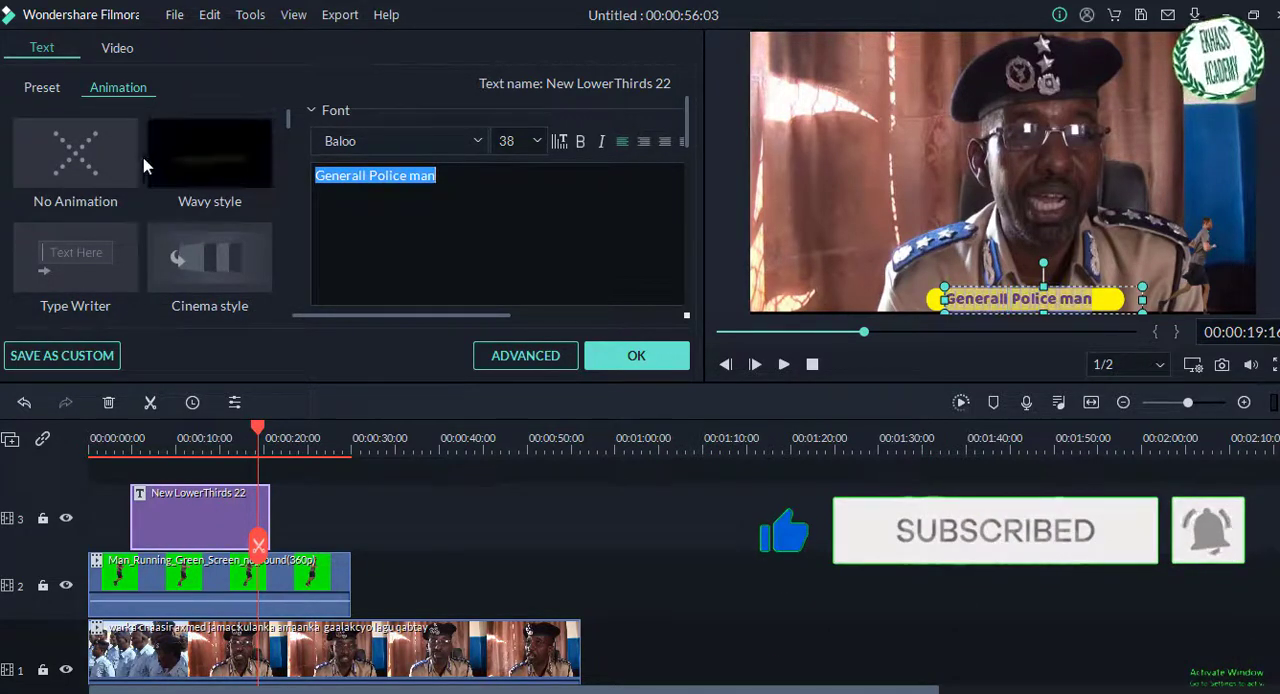
click(208, 174)
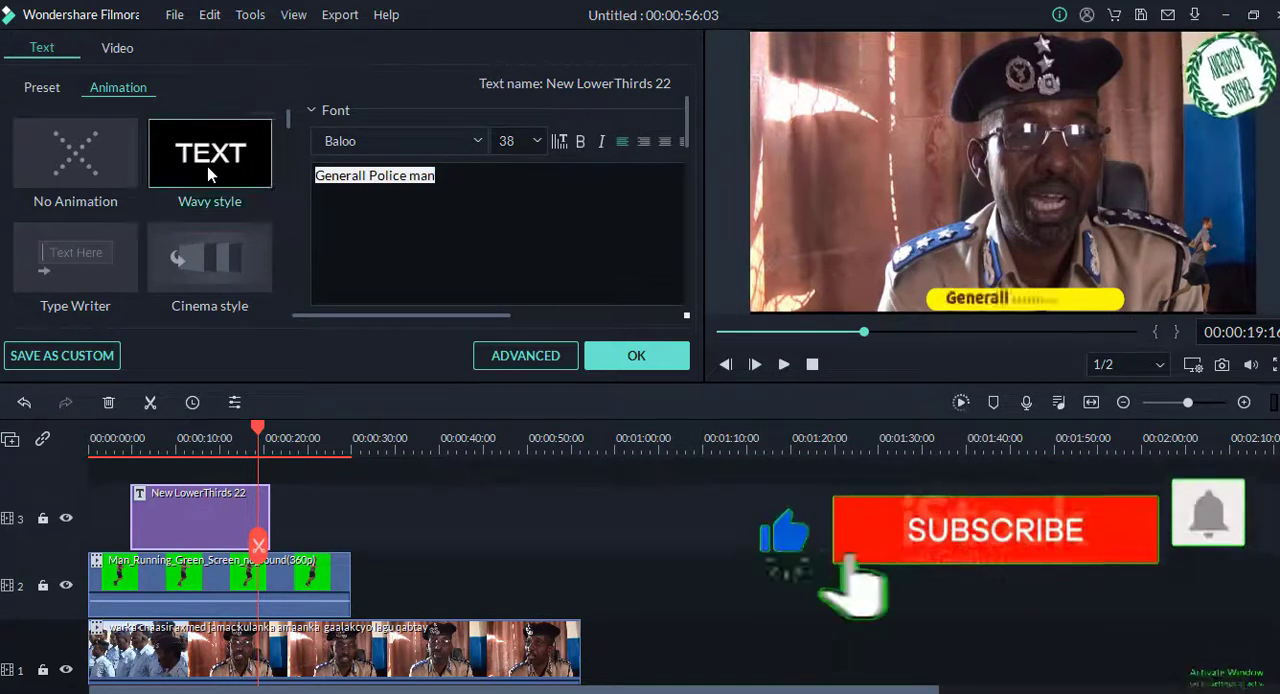
click(627, 358)
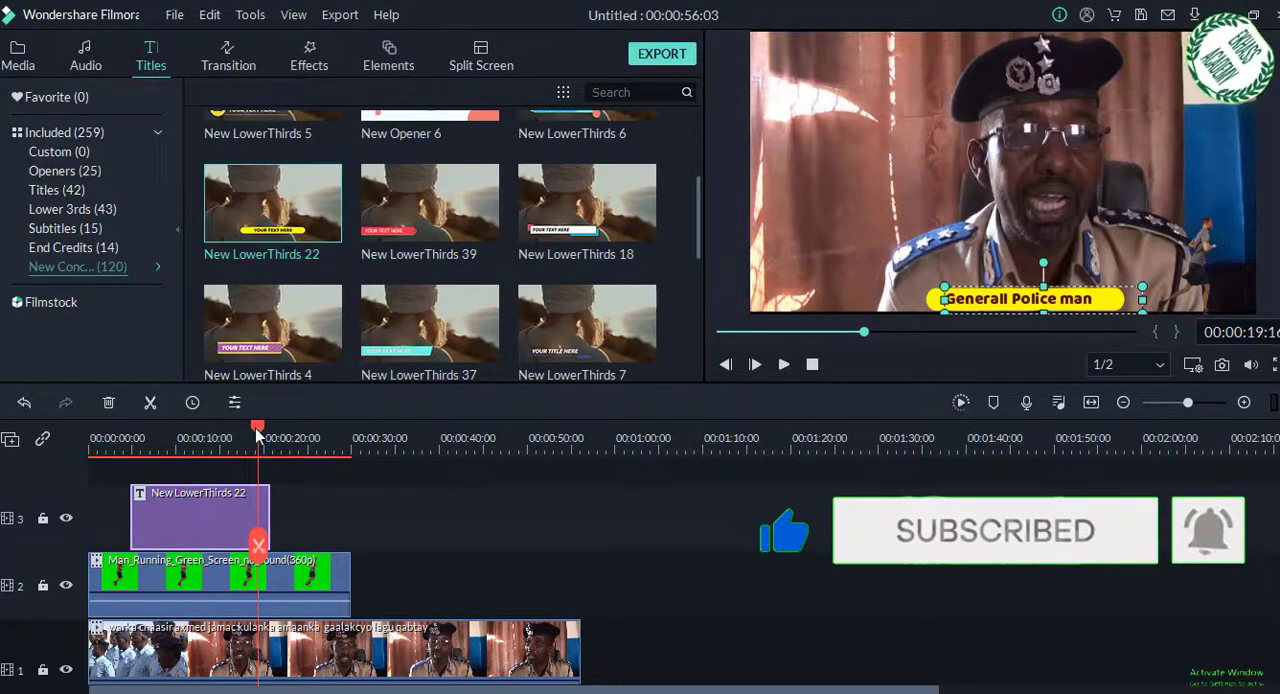
Step: Play back the lower third from before its start to about 12 seconds and reopen its text for editing
drag(255, 428, 110, 430)
key(space)
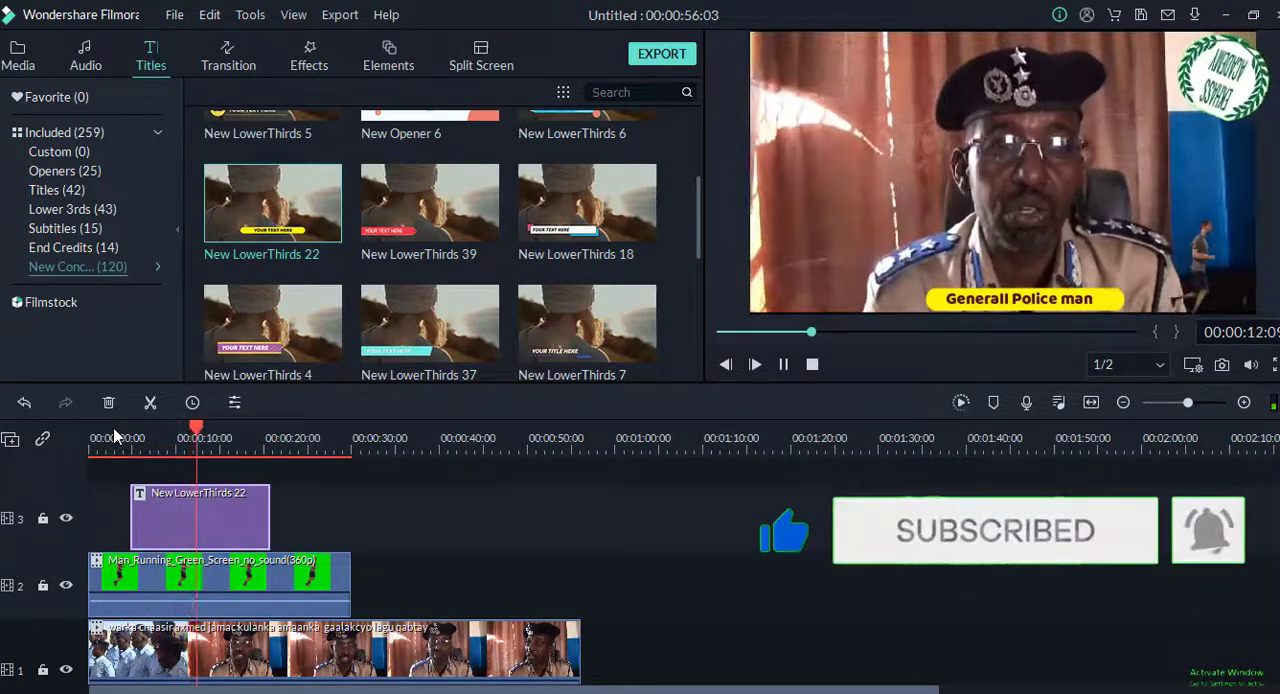
click(962, 303)
double_click(963, 303)
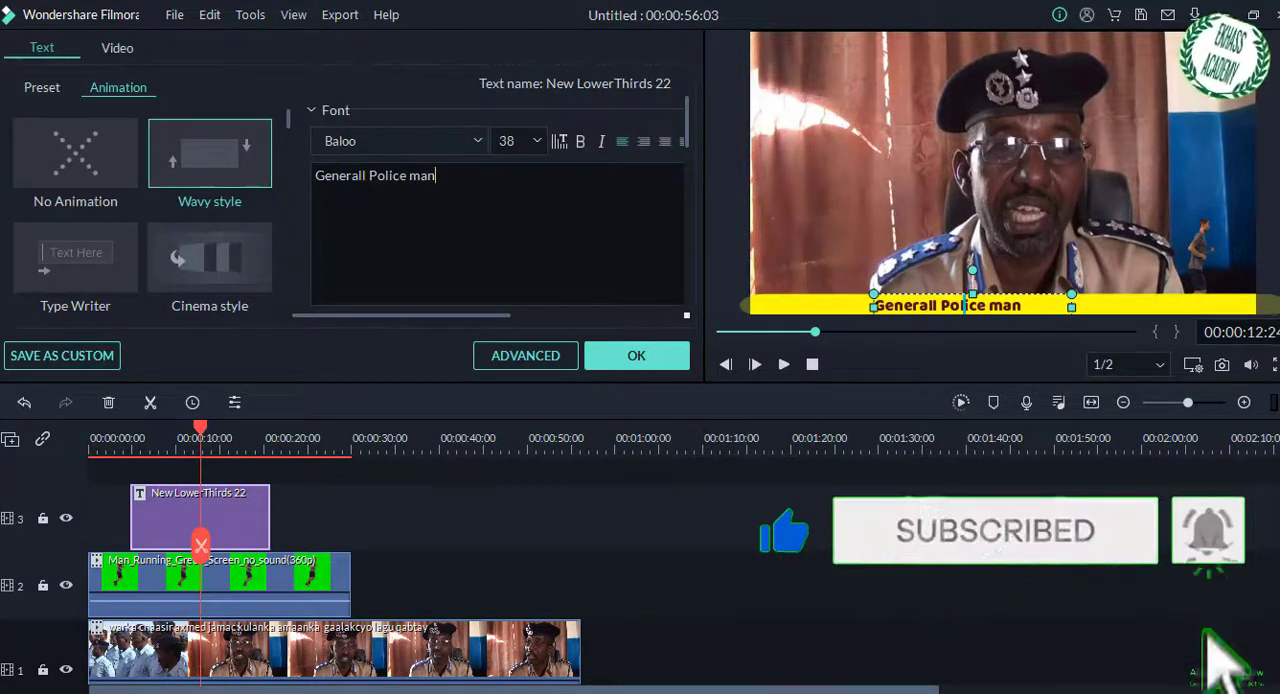
Step: Replace the lower-third text "Generall Police man" with a long Somali news sentence beginning "Taliska booliska"
drag(438, 176, 314, 176)
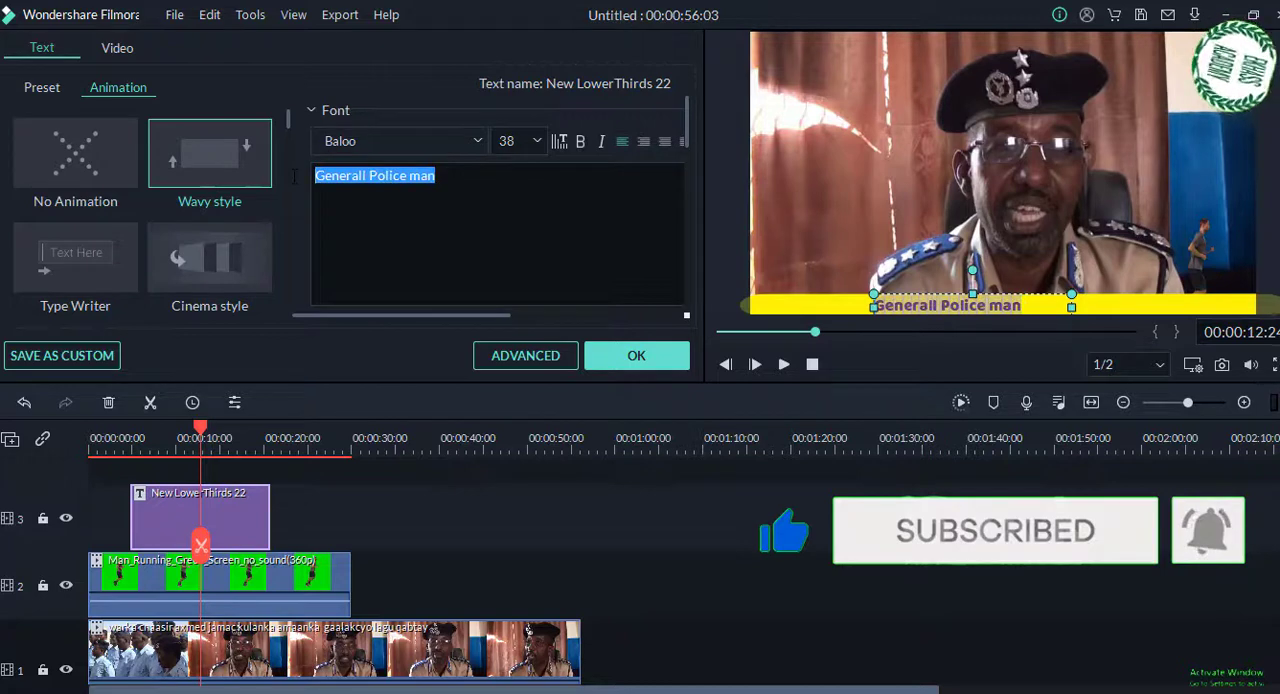
text(T)
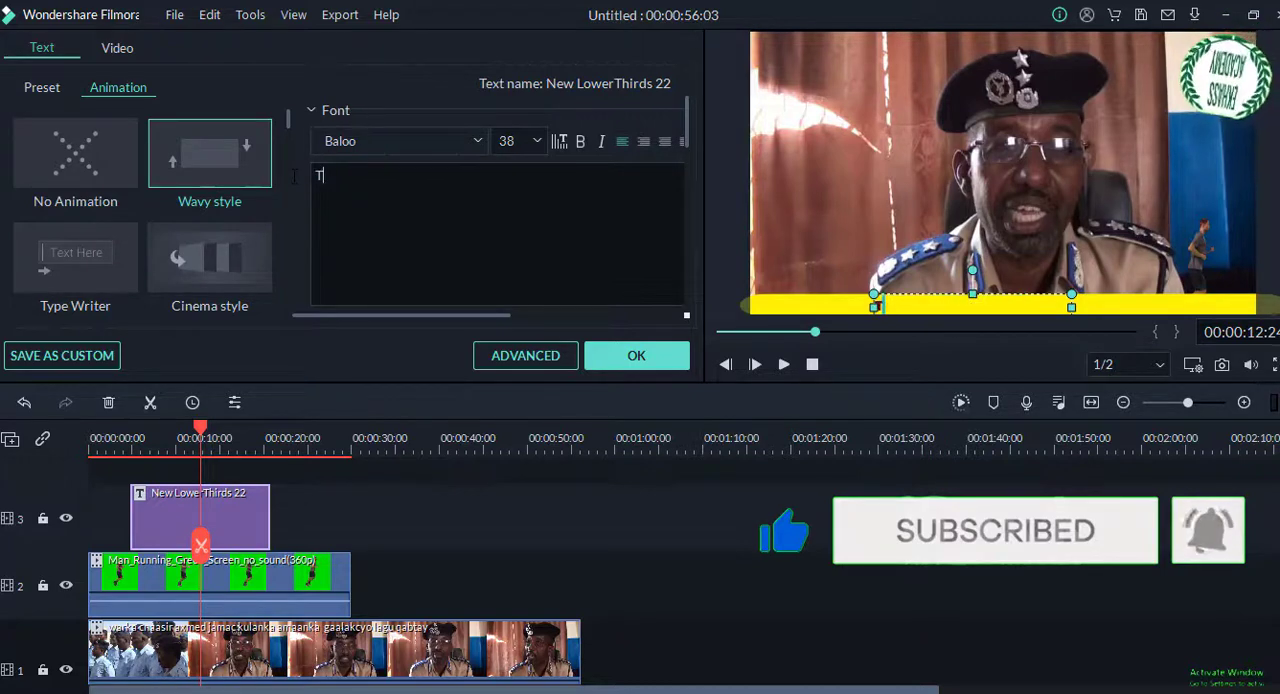
text(ali)
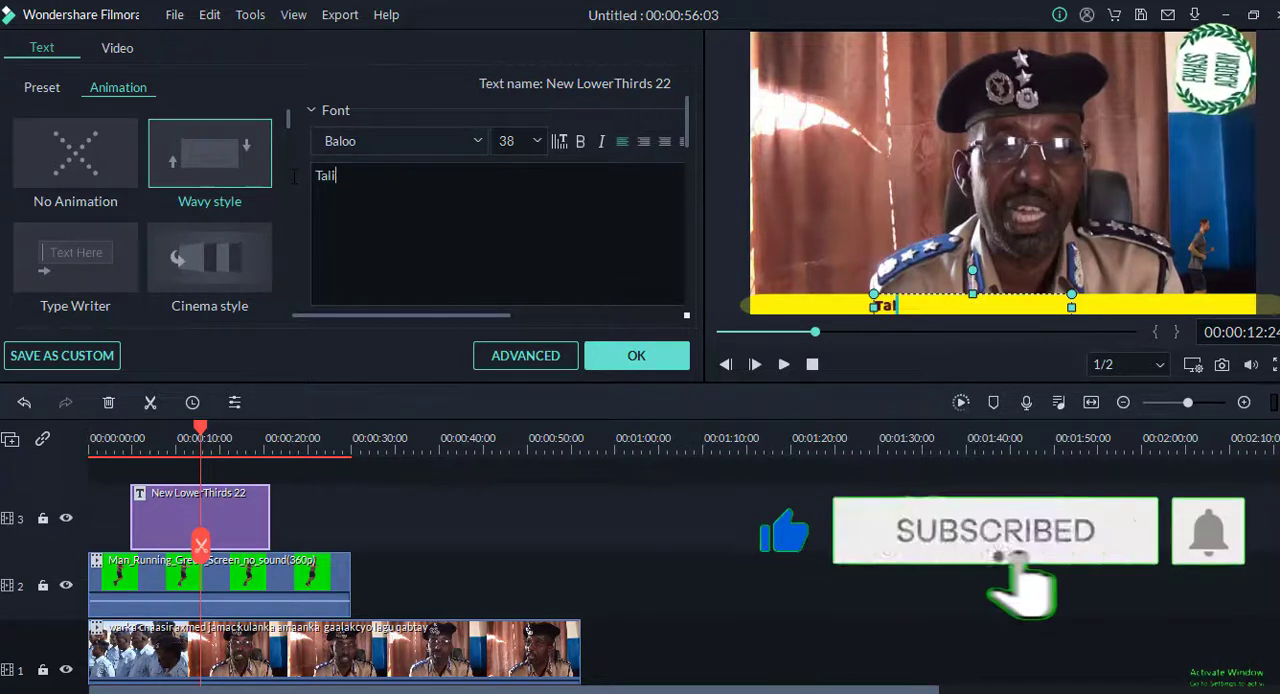
text(ska )
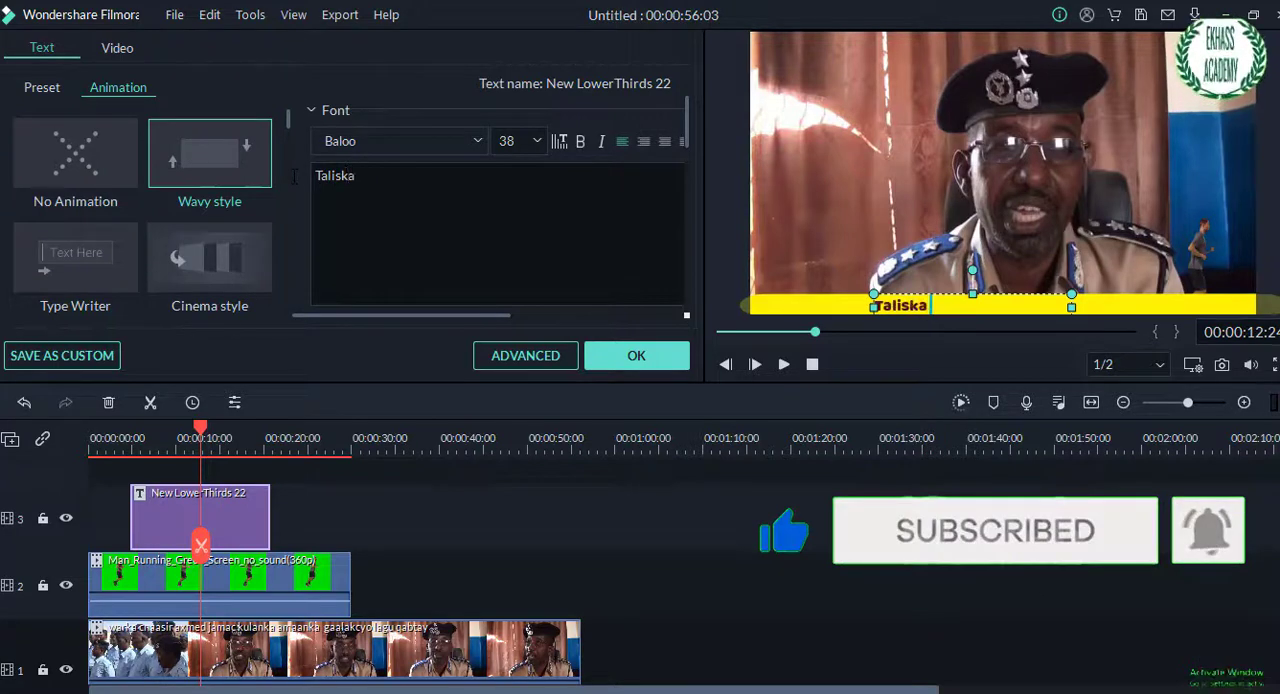
text(b)
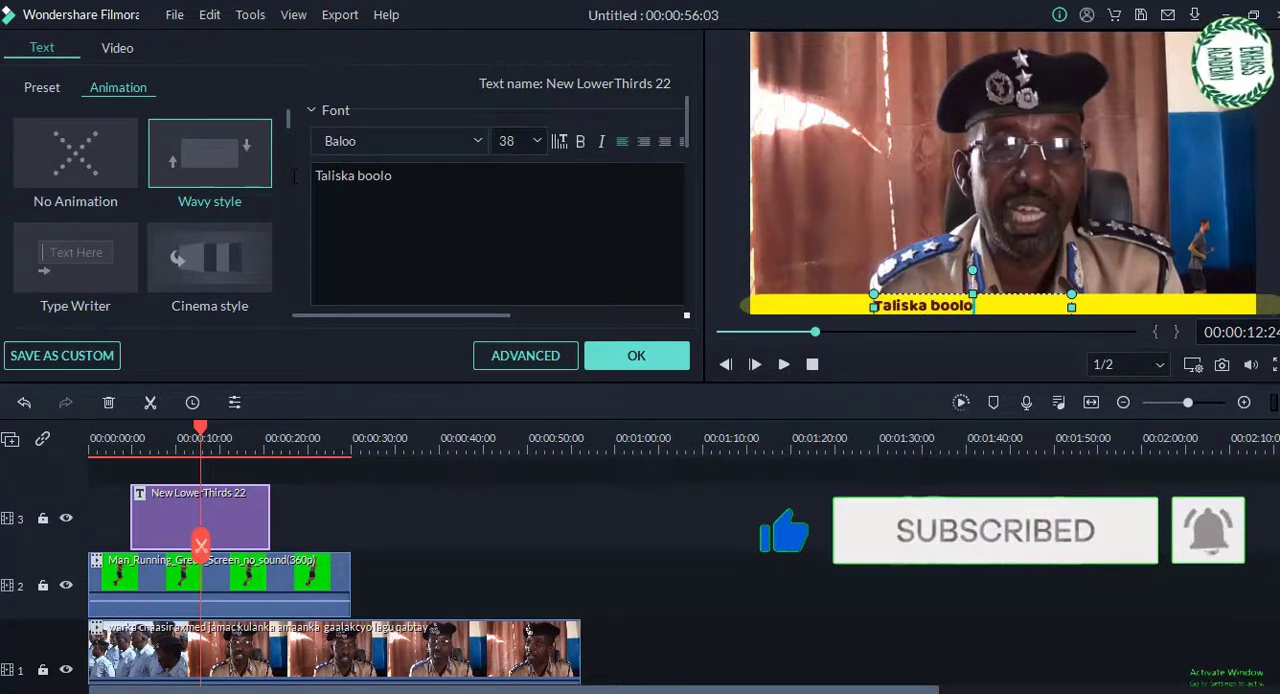
text(ooliska)
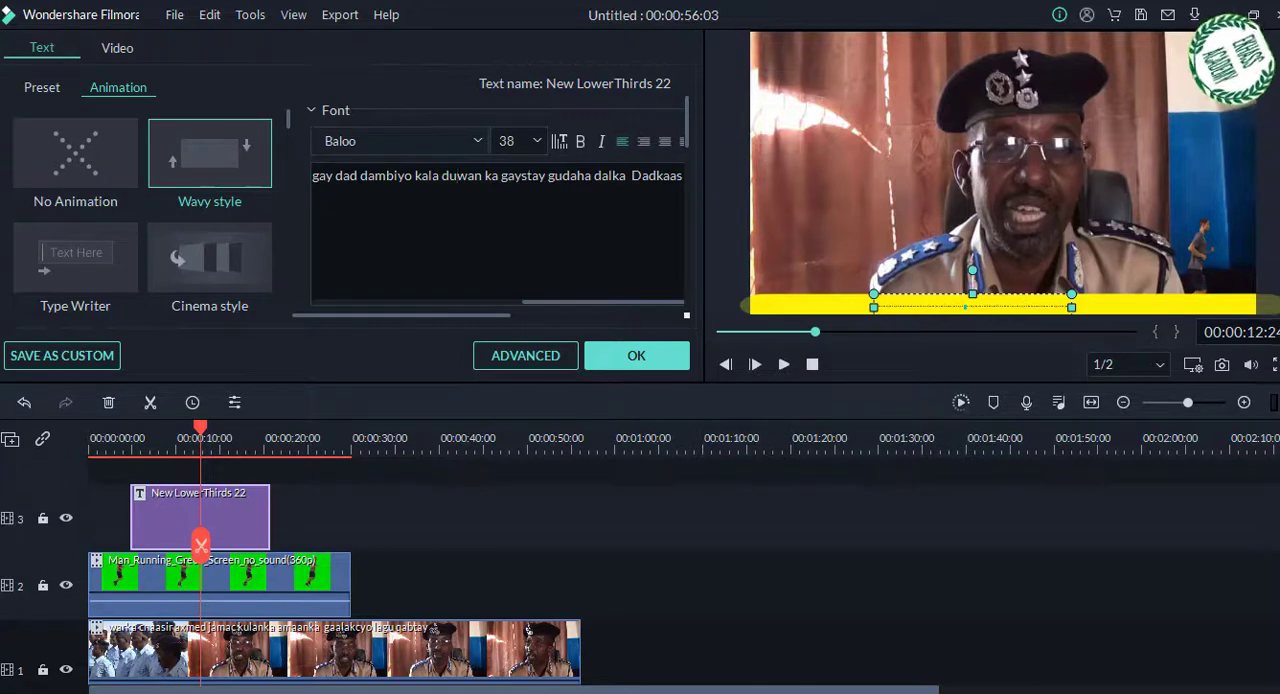
Step: Apply the Left Roll text animation to the whole Somali sentence and confirm the title edit
key(ctrl+a)
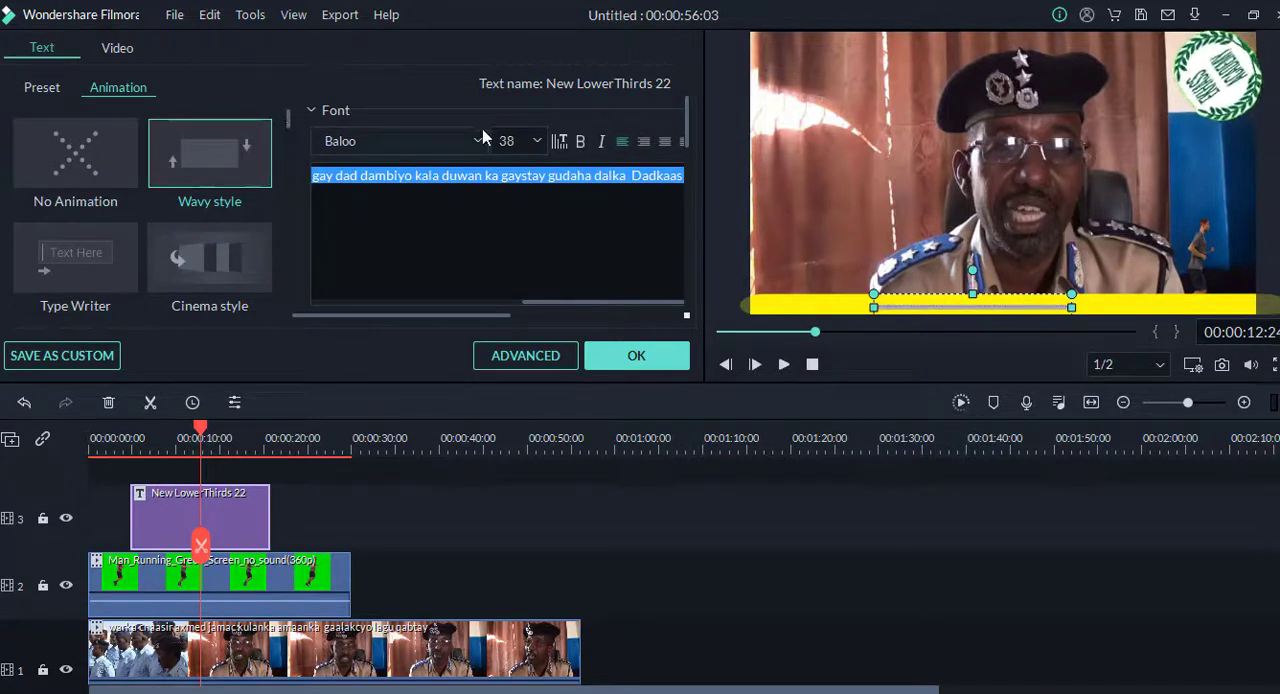
click(285, 120)
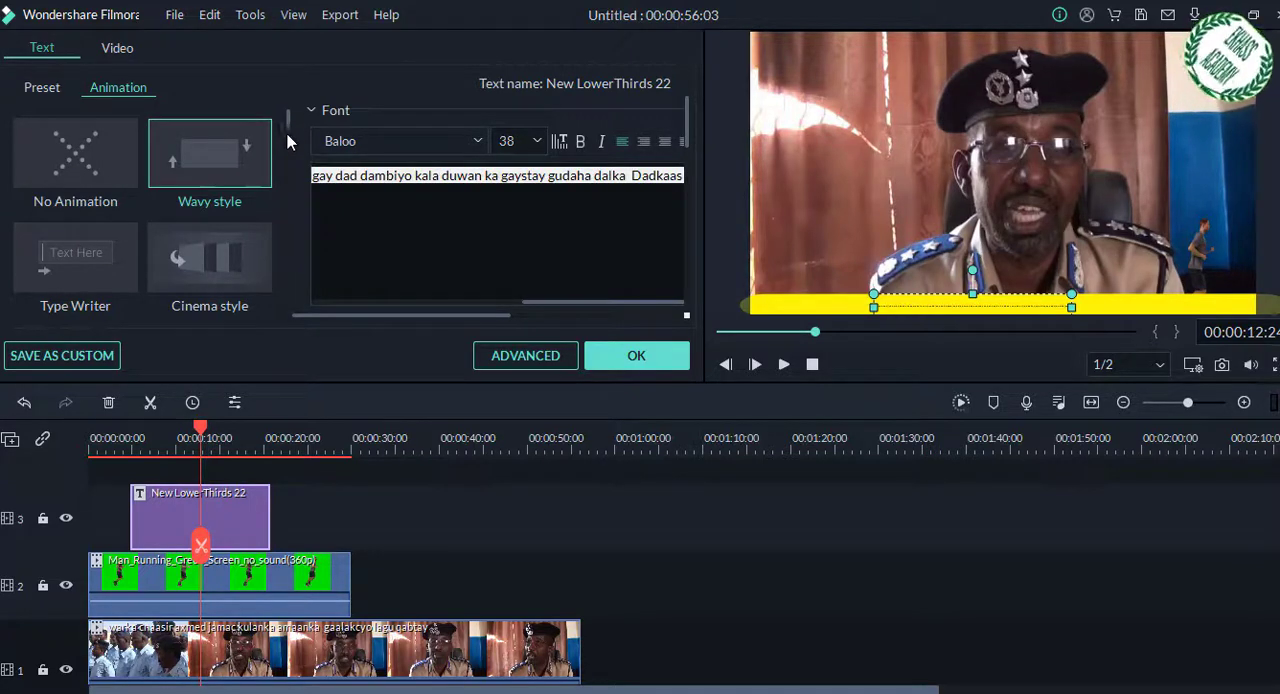
drag(289, 121, 294, 150)
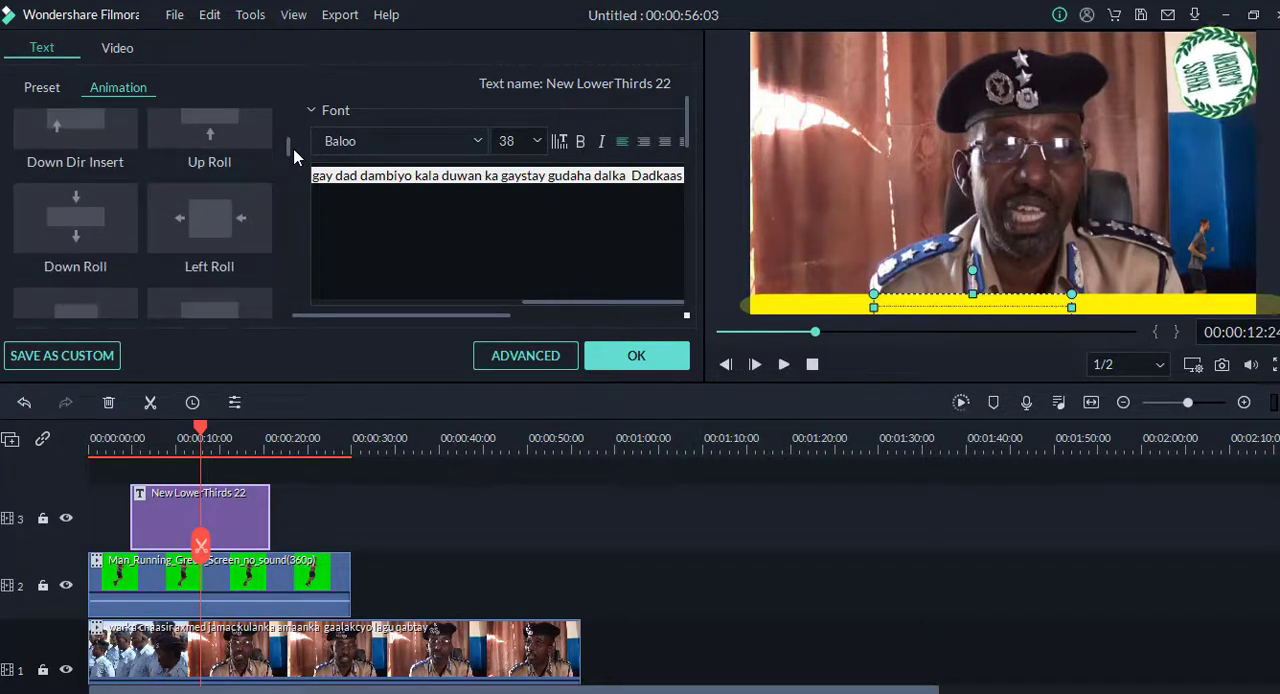
click(211, 231)
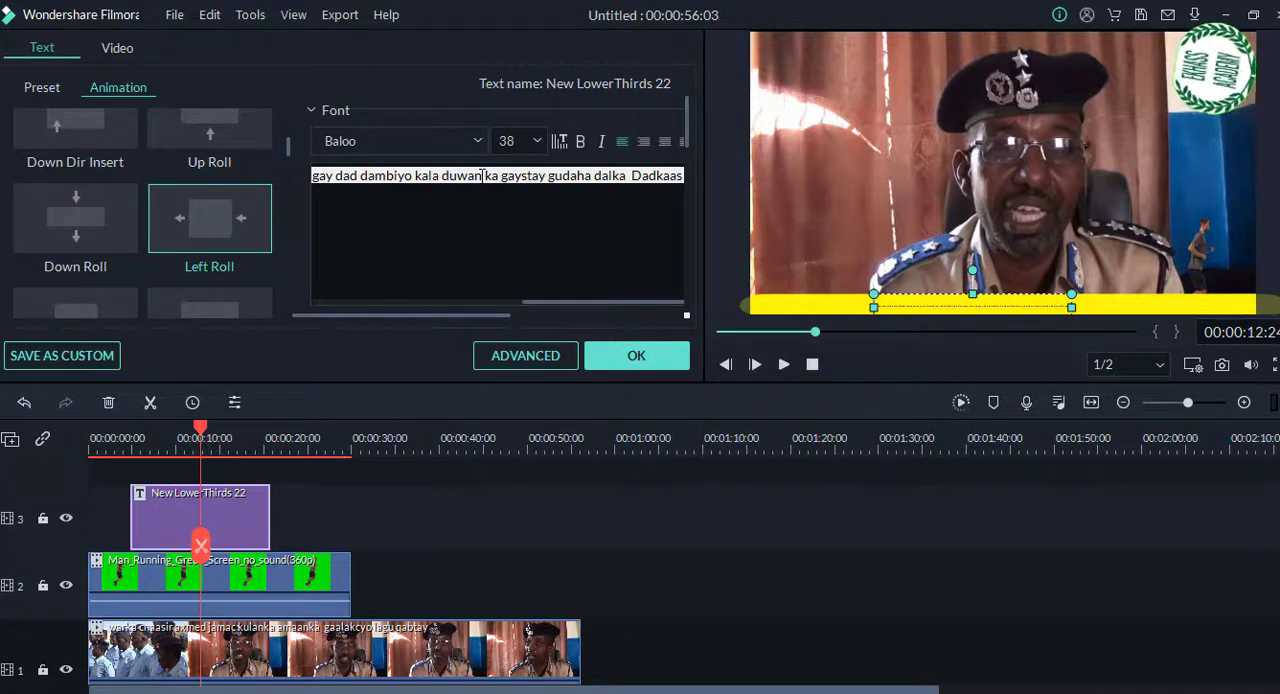
click(650, 361)
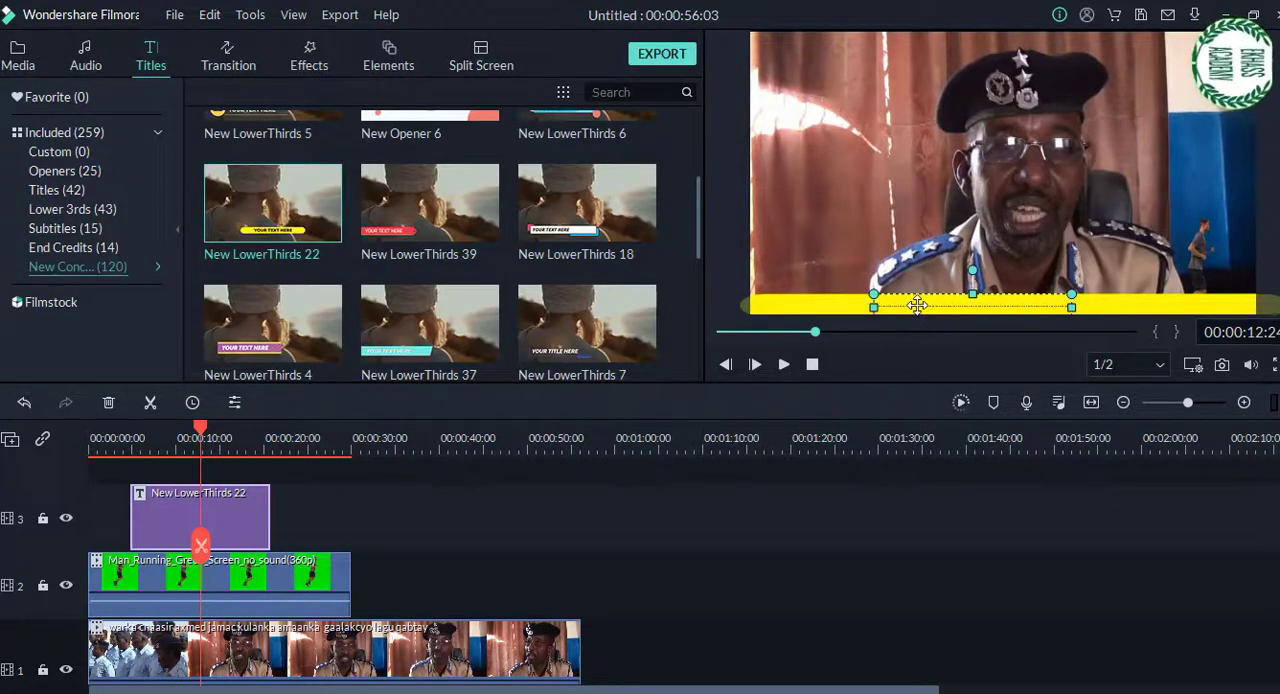
Step: Enlarge the Somali sentence's text box past both sides of the frame so the letters fill the yellow bar's height, and confirm the title edit
drag(843, 308, 726, 309)
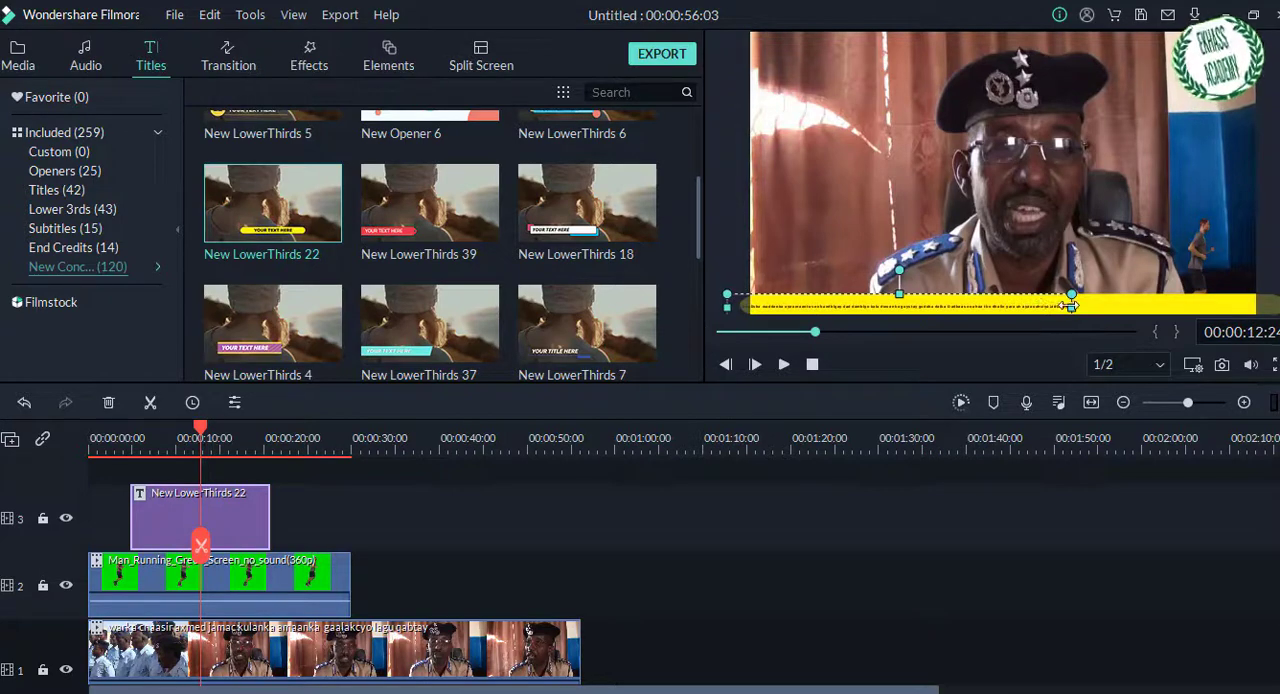
drag(1071, 307, 1279, 301)
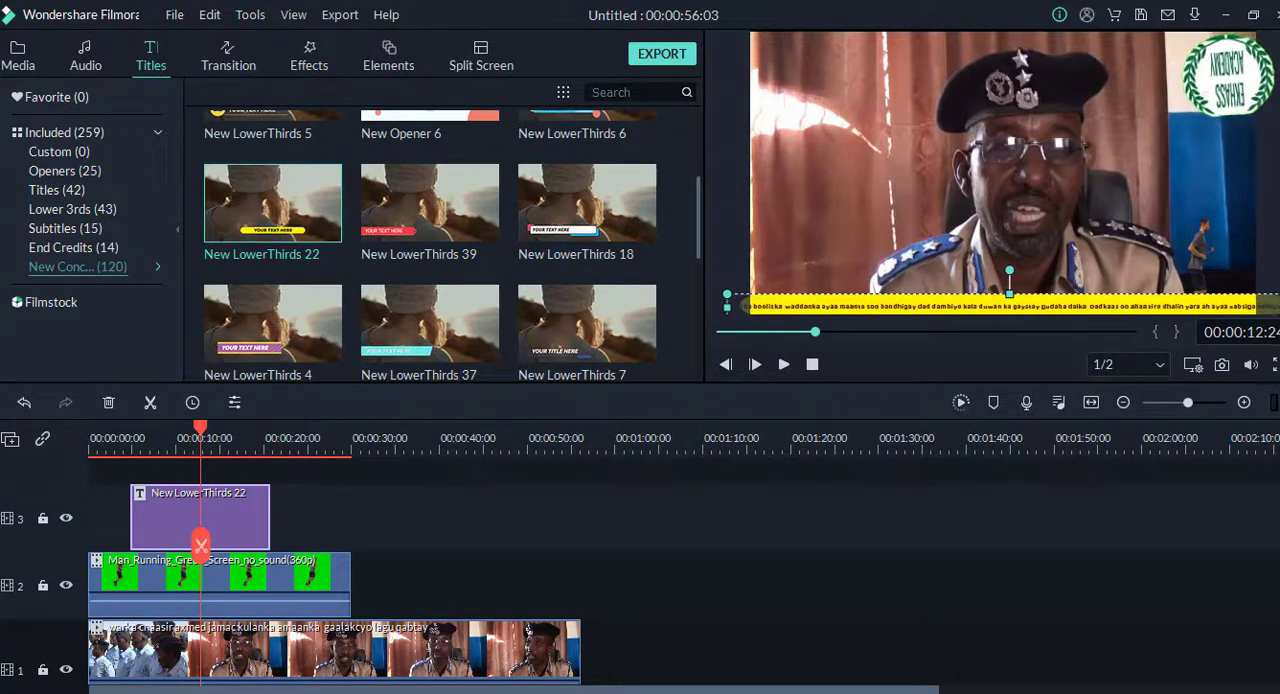
double_click(832, 305)
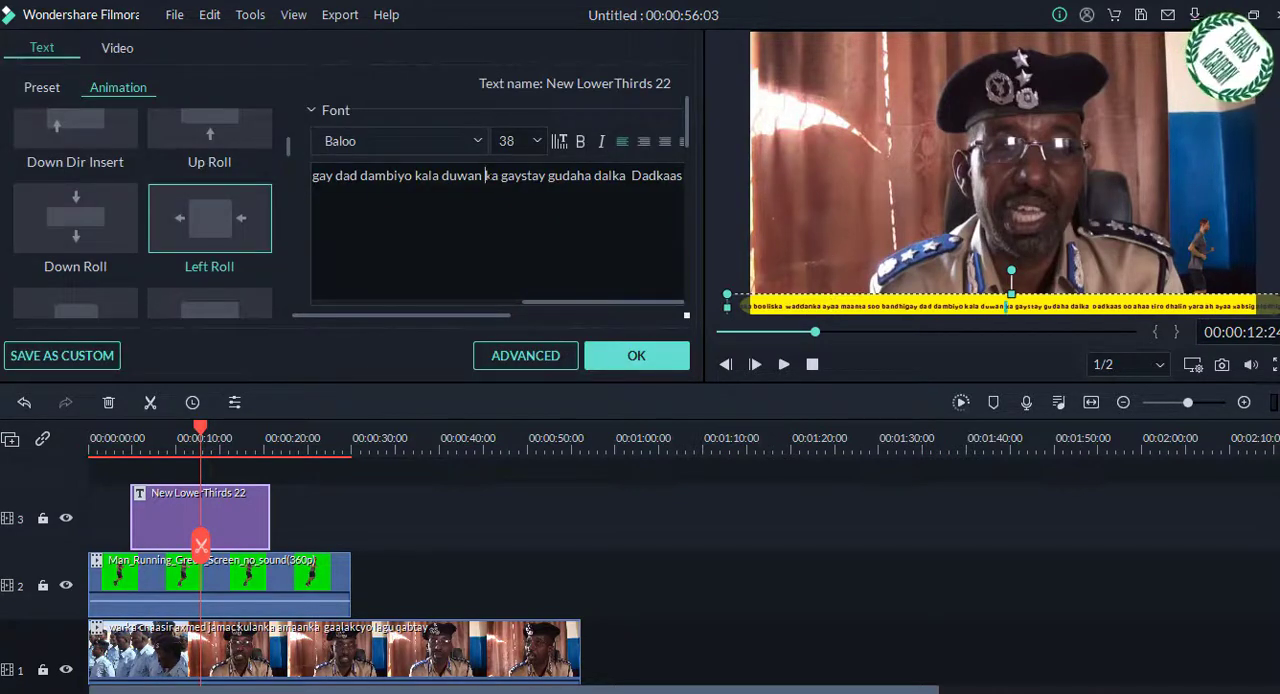
key(ctrl+a)
click(537, 141)
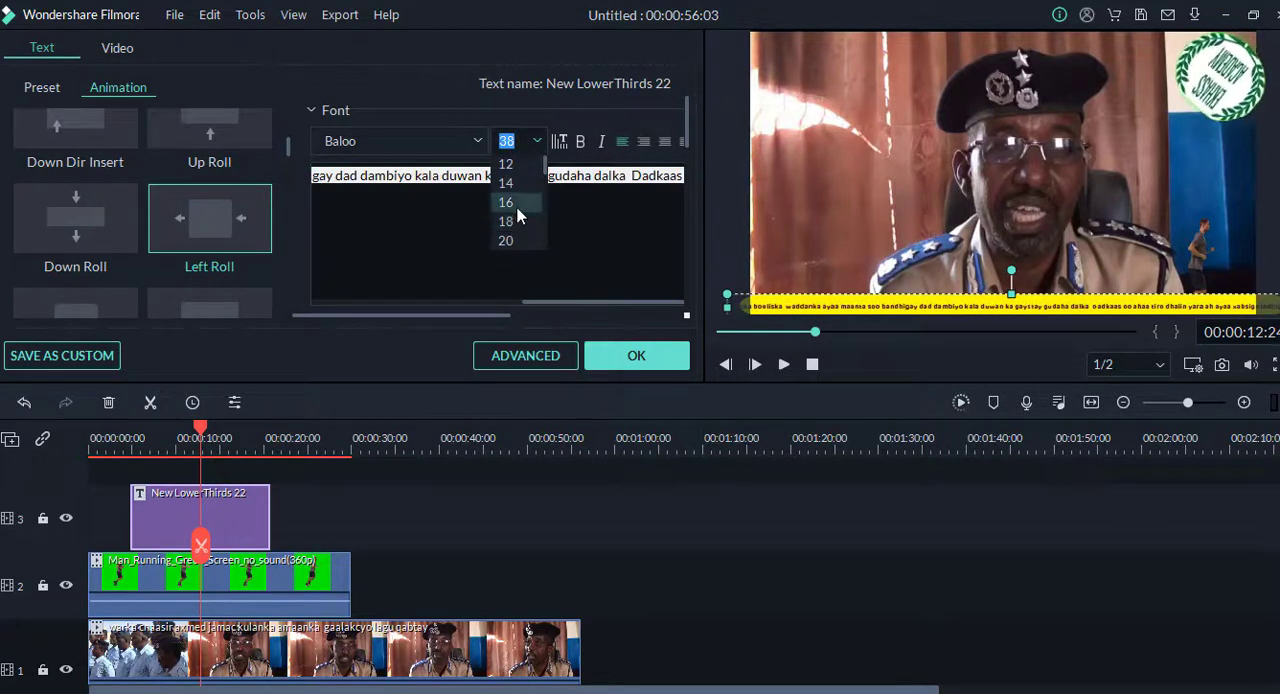
scroll(517, 215, down, 8)
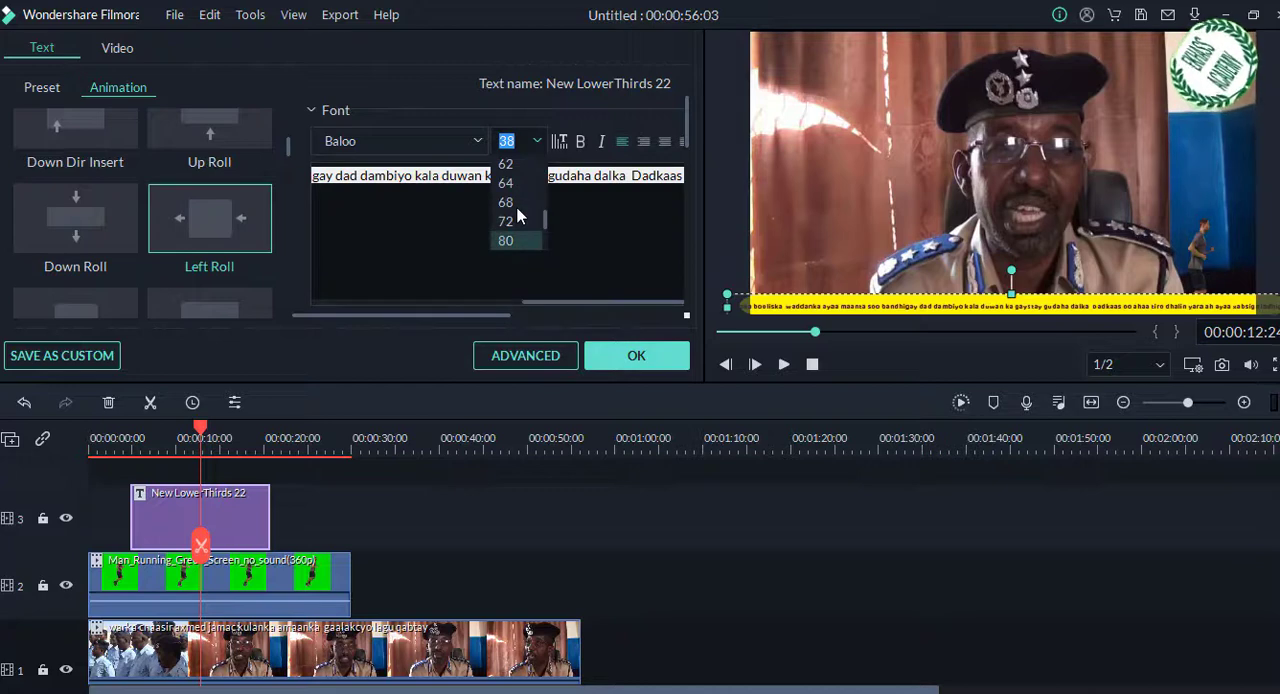
click(574, 180)
click(570, 176)
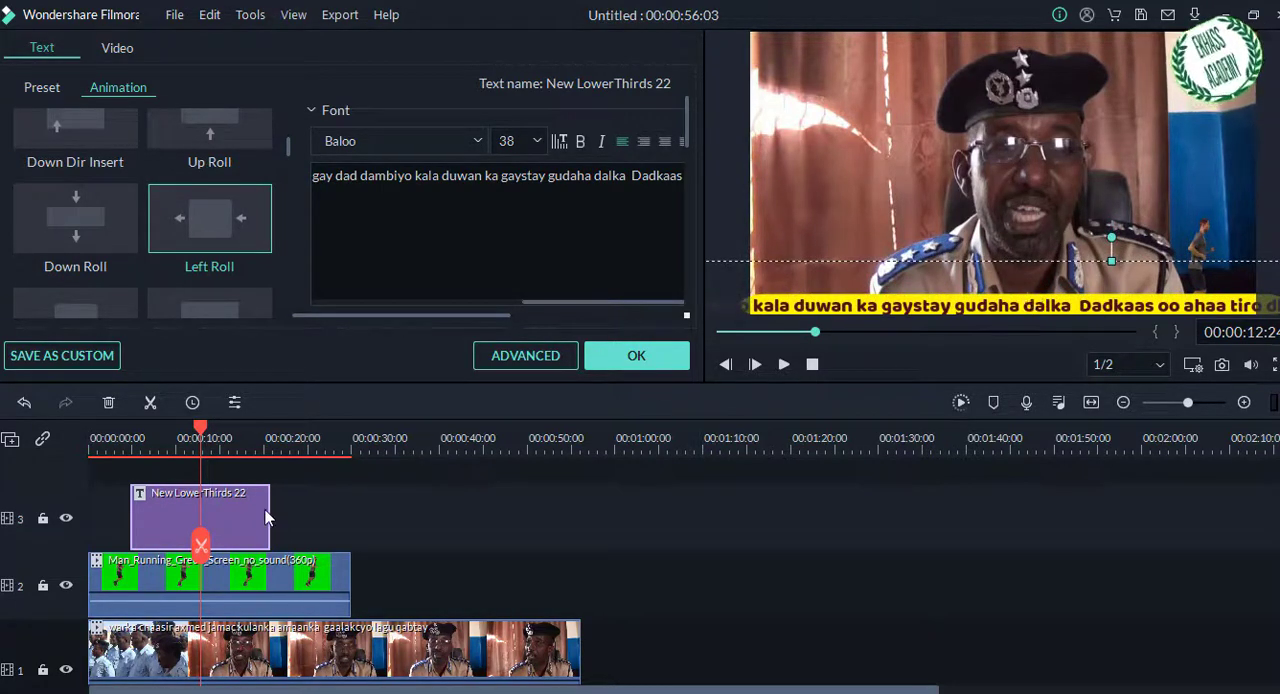
click(645, 356)
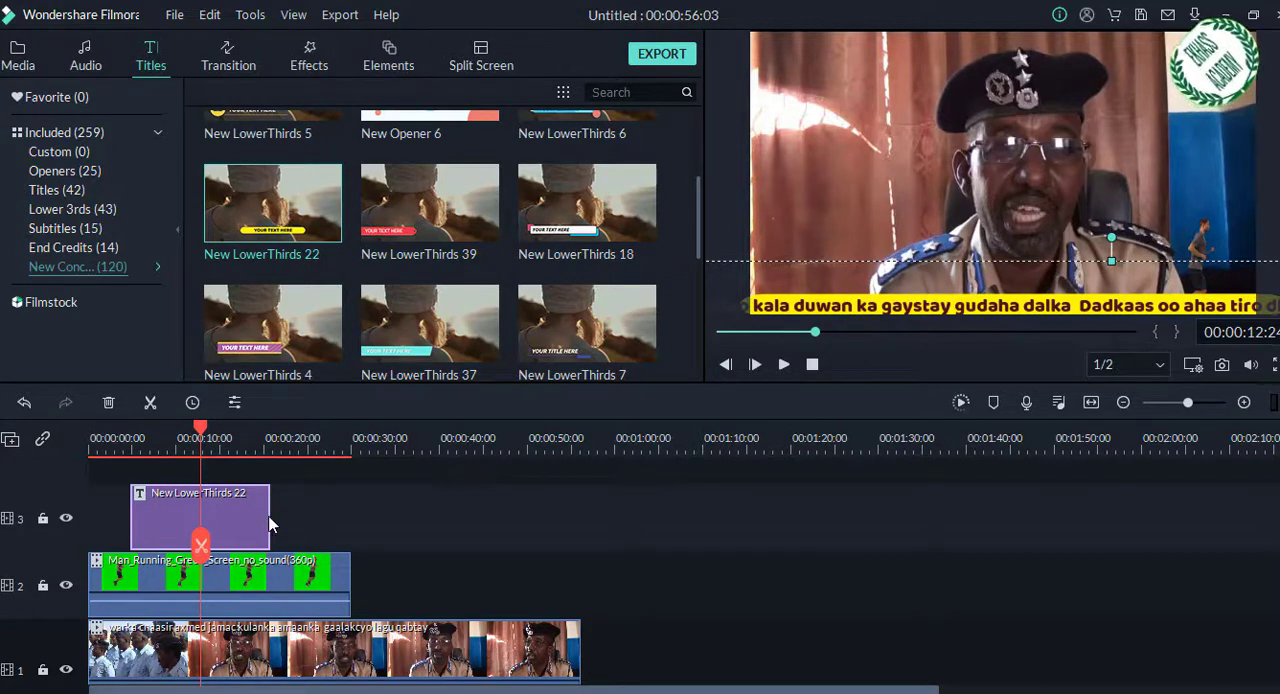
Step: Extend the New LowerThirds 22 clip to end at about 25 seconds and play the video from near the beginning through it
drag(270, 516, 310, 516)
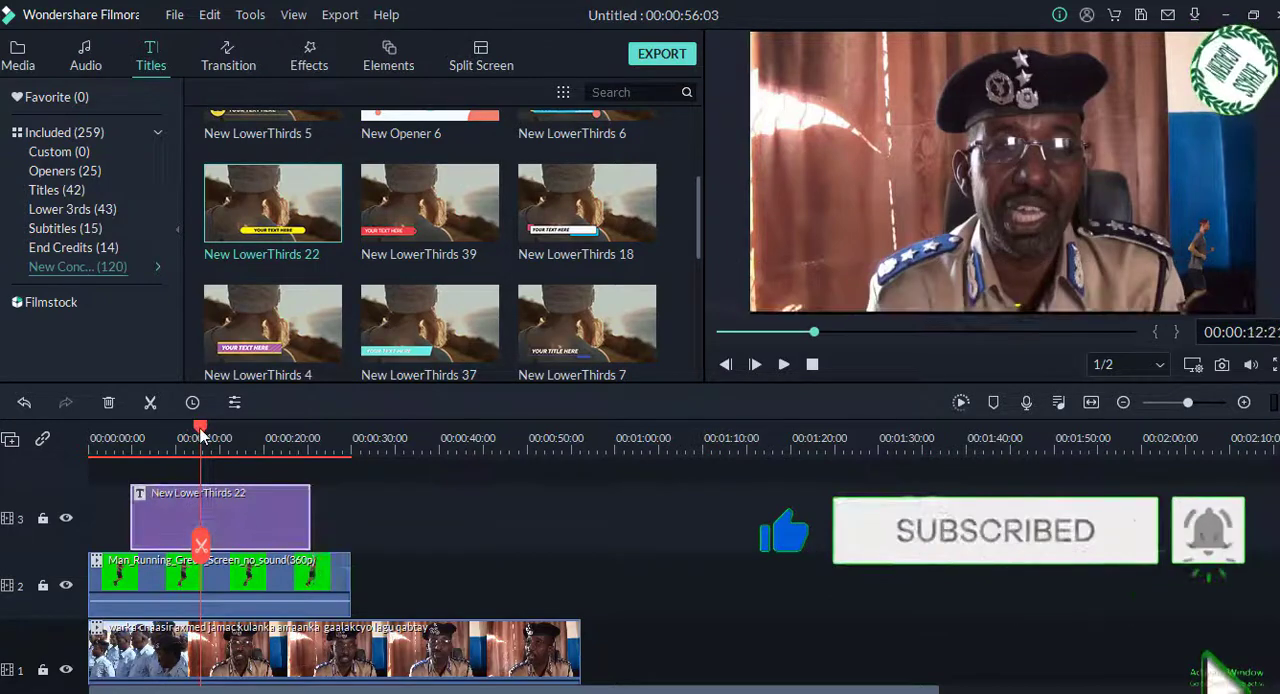
drag(193, 428, 105, 447)
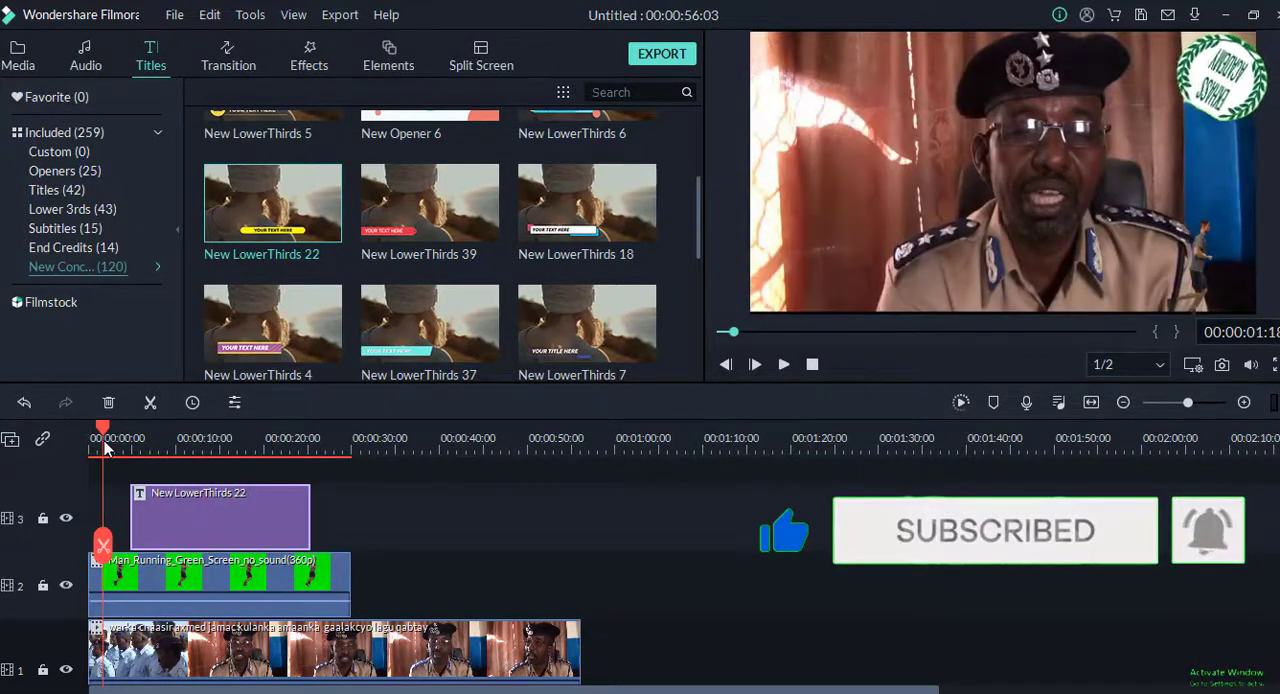
key(space)
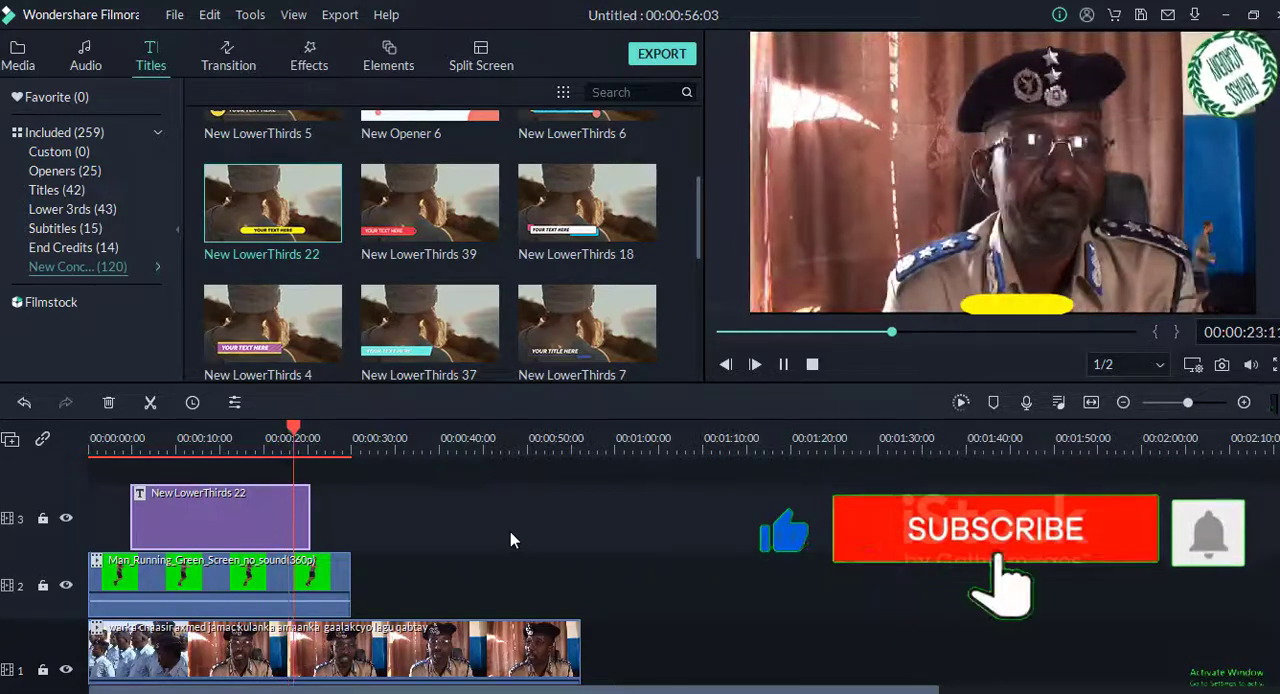
key(space)
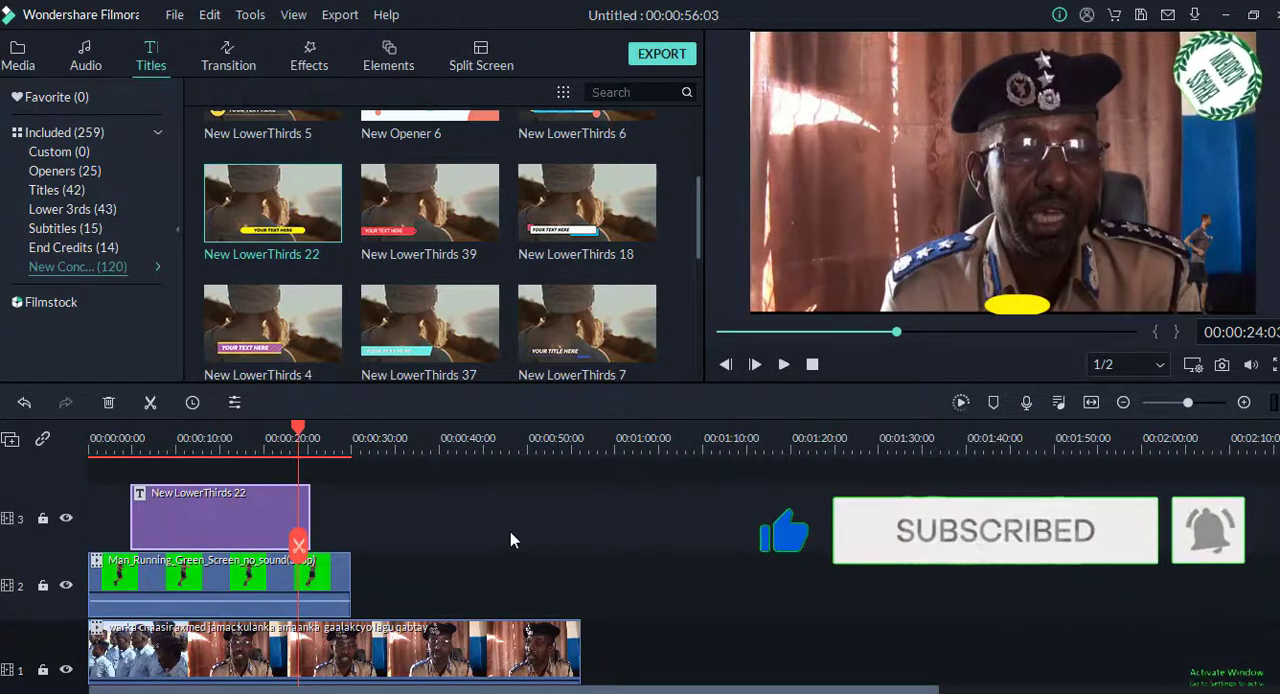
Step: Add the New LowerThirds 39 title on a new track above New LowerThirds 22 at about 13 seconds and preview a frame inside it
mouse_move(437, 236)
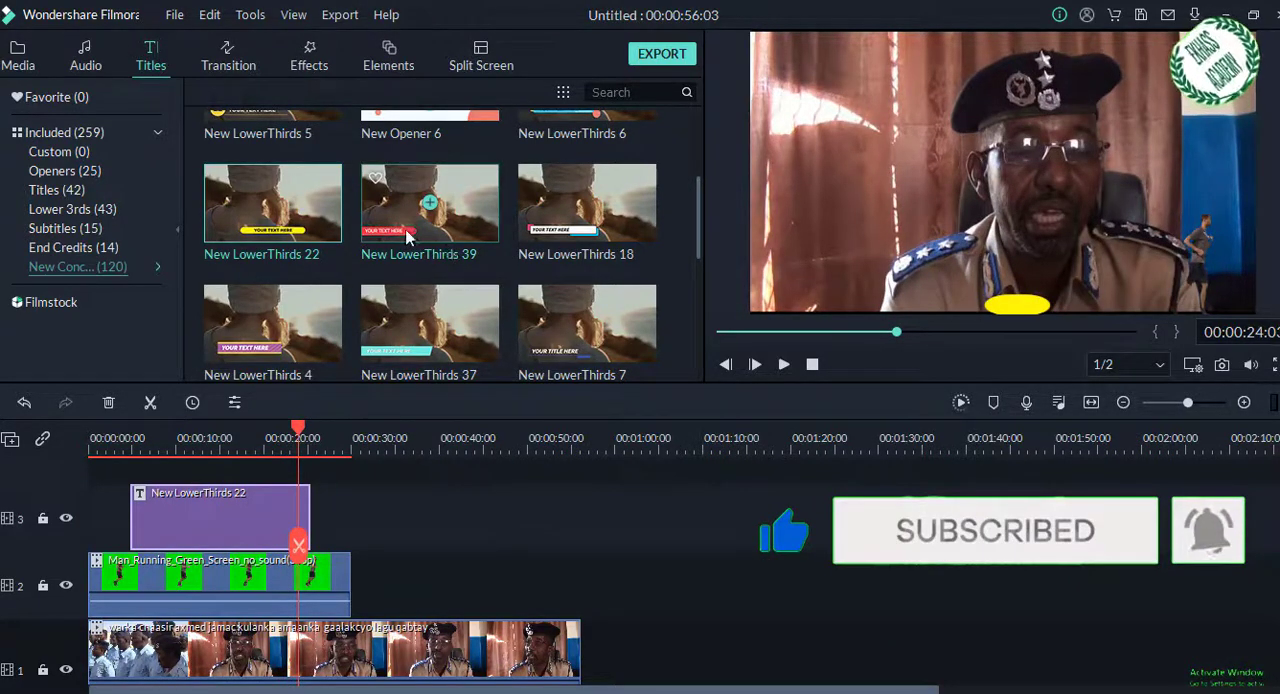
mouse_move(566, 236)
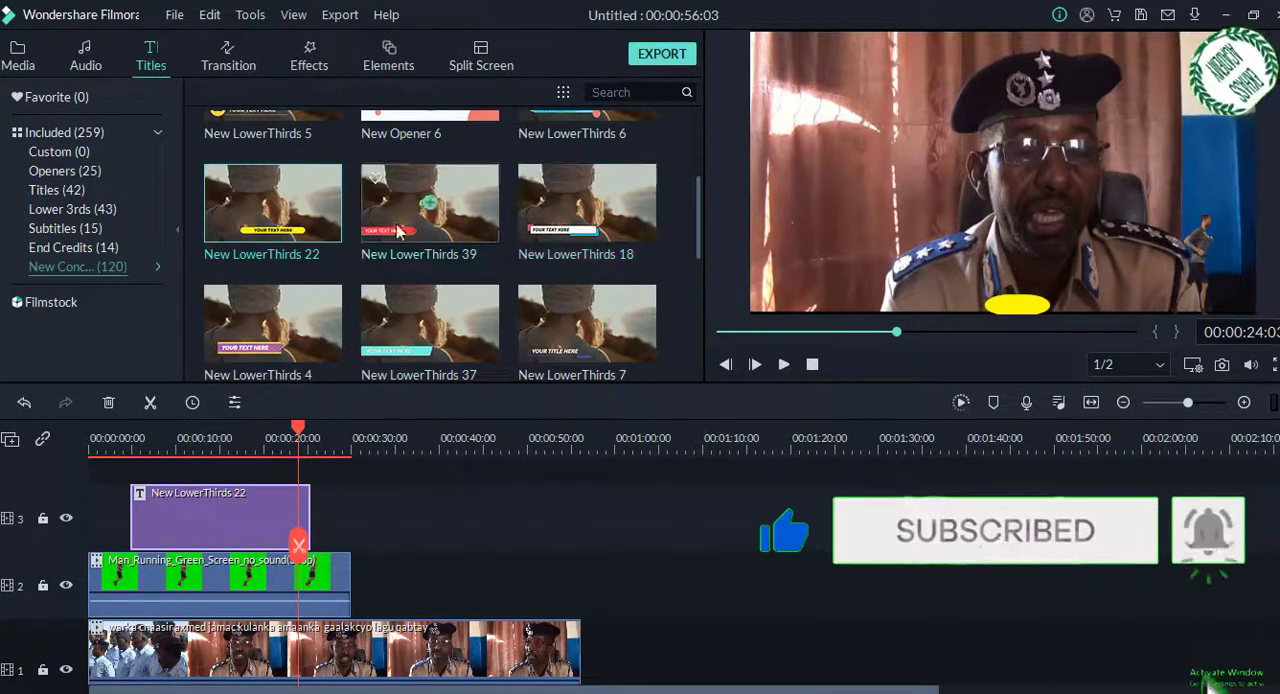
mouse_move(272, 236)
mouse_move(396, 240)
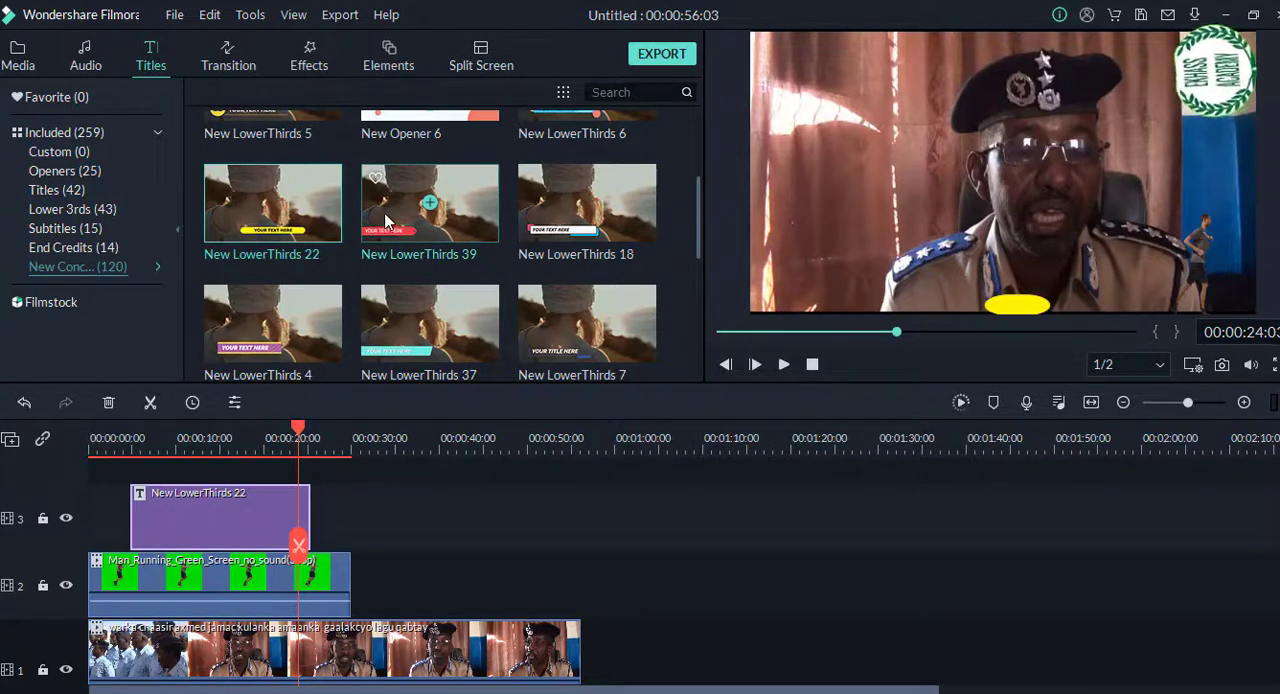
drag(386, 220, 207, 469)
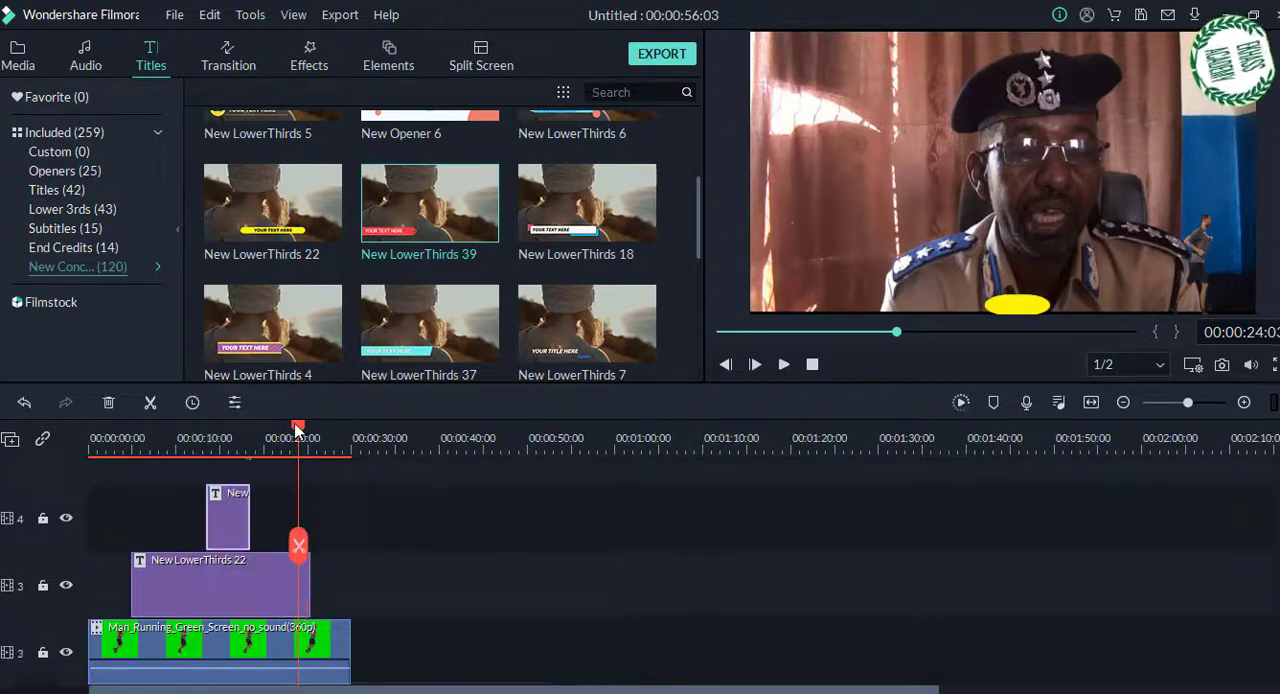
click(218, 452)
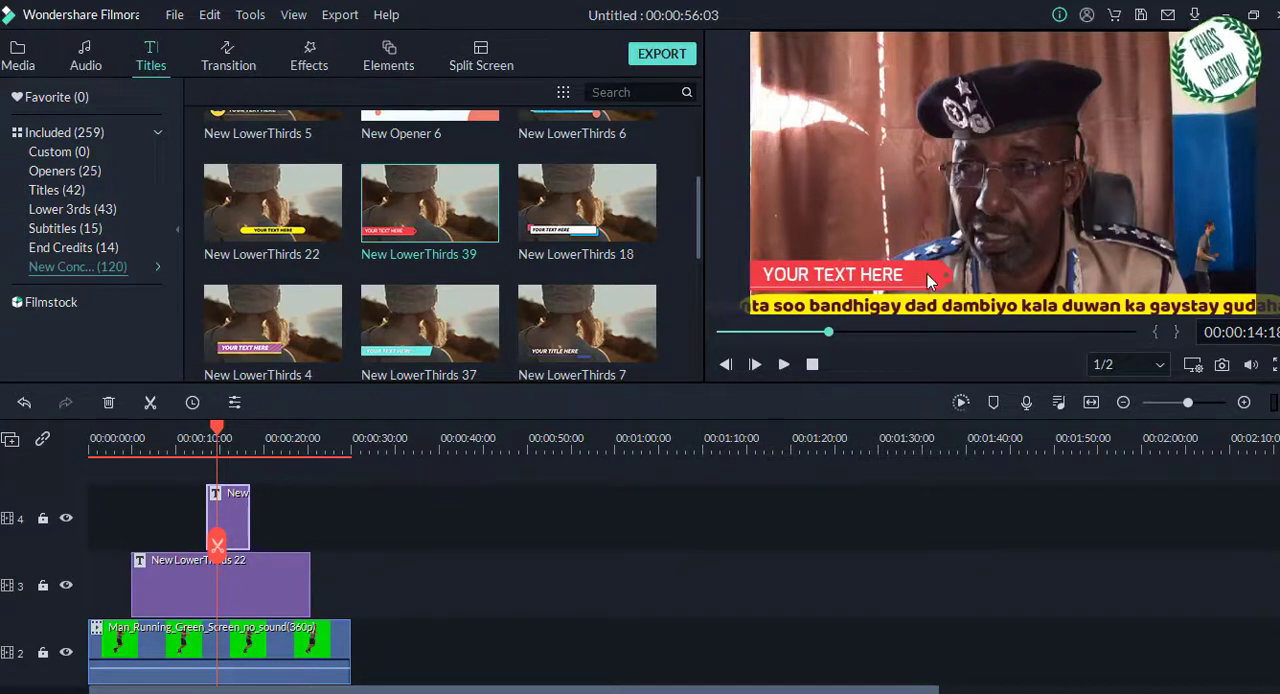
Step: Move the red bar and its "YOUR TEXT HERE" text to the middle of the frame, just above the yellow bar
drag(927, 274, 1067, 280)
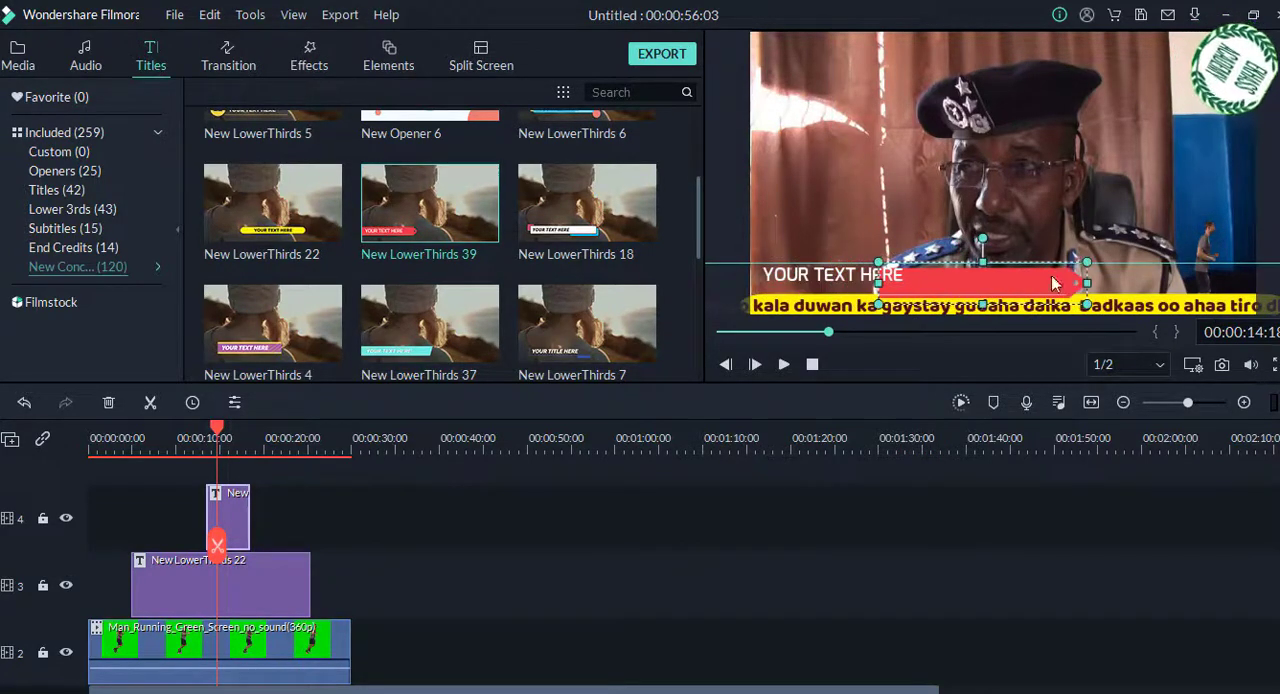
double_click(829, 273)
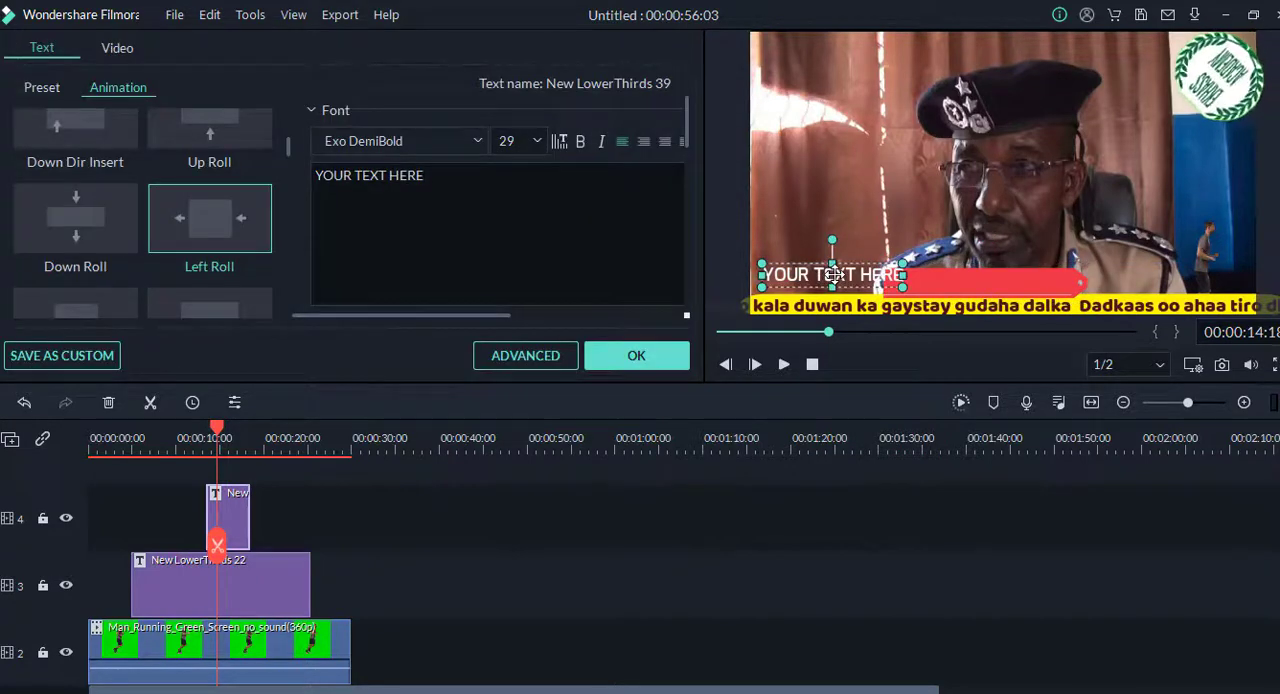
drag(833, 274, 993, 280)
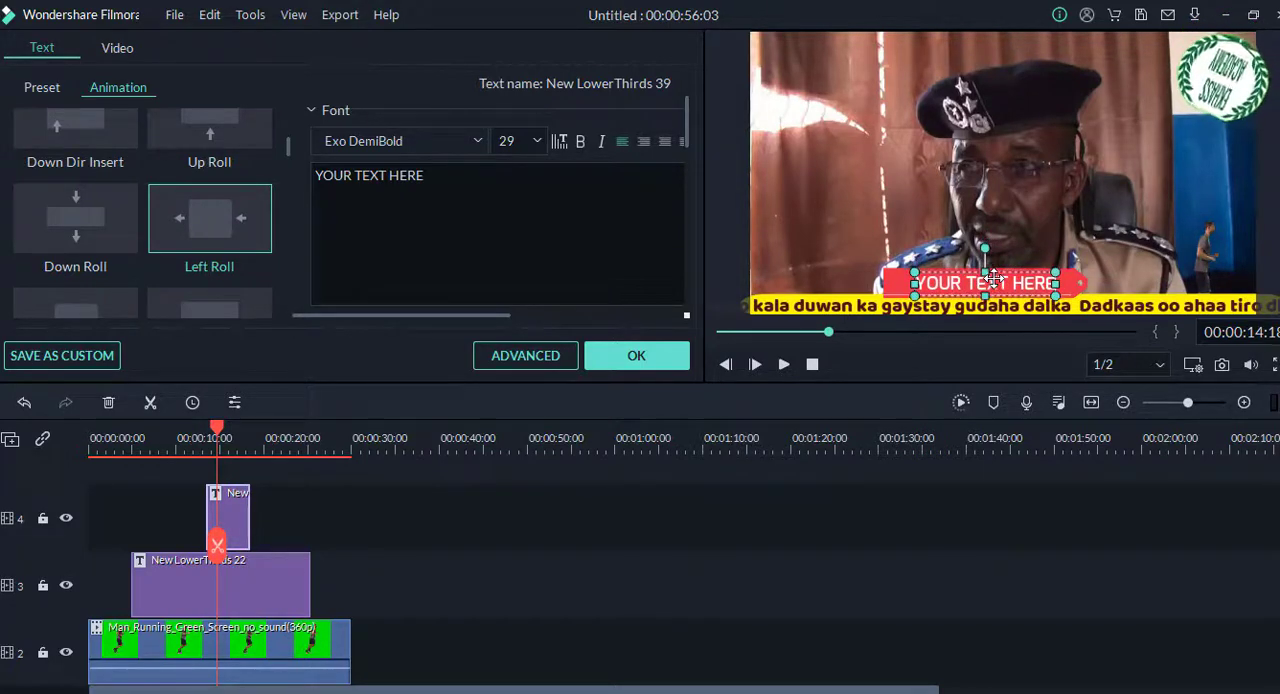
Step: Replace the placeholder text on the red bar with "General police"
double_click(420, 175)
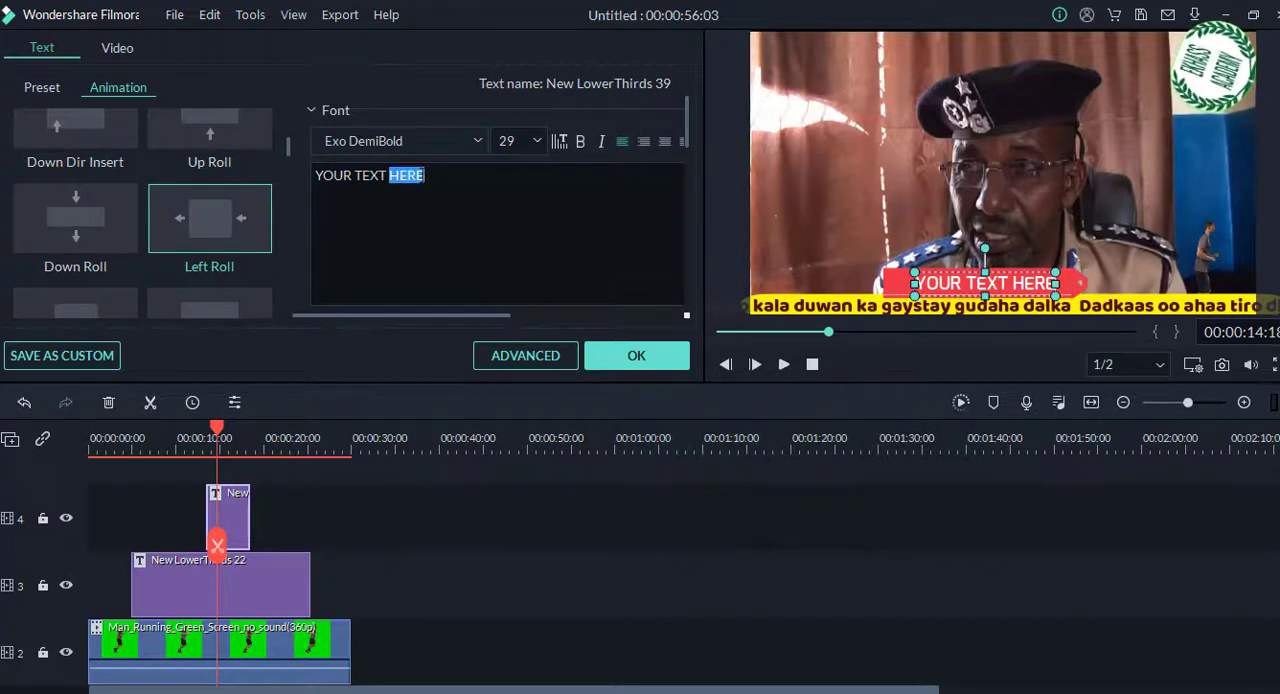
click(432, 176)
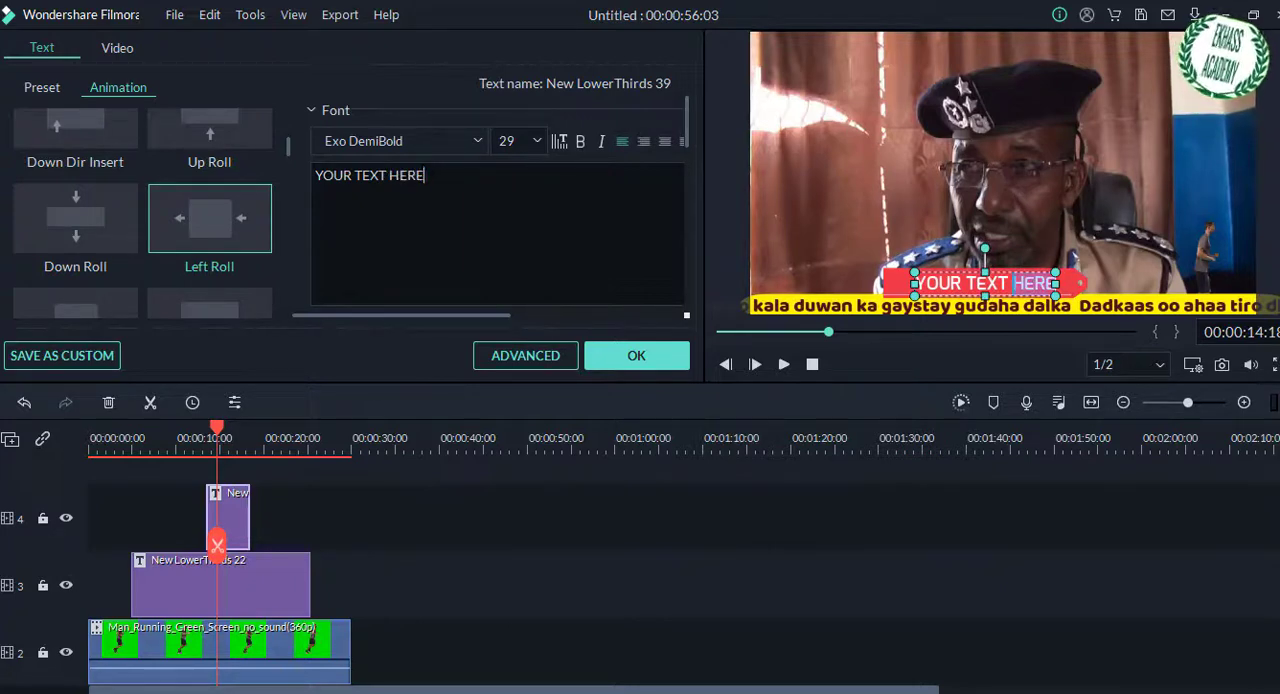
key(BackSpace)
key(BackSpace)
key(BackSpace)
key(BackSpace)
key(BackSpace)
key(BackSpace)
key(BackSpace)
key(BackSpace)
key(BackSpace)
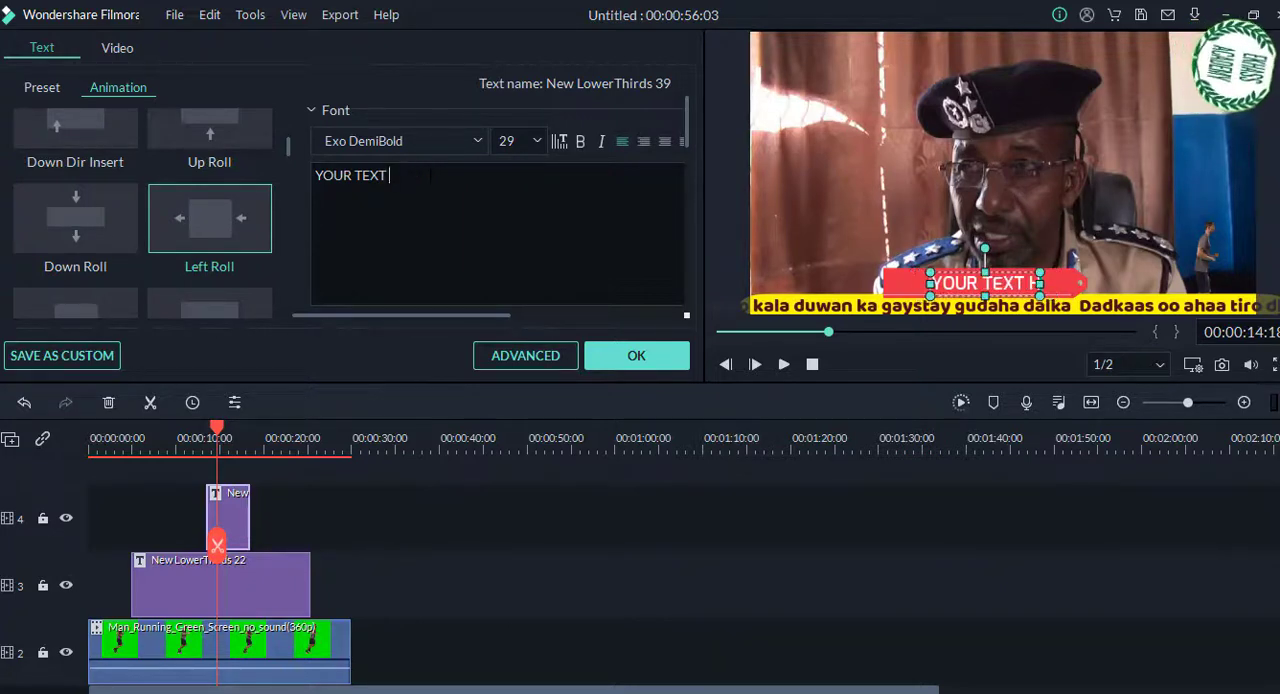
key(BackSpace)
key(BackSpace)
key(BackSpace)
key(BackSpace)
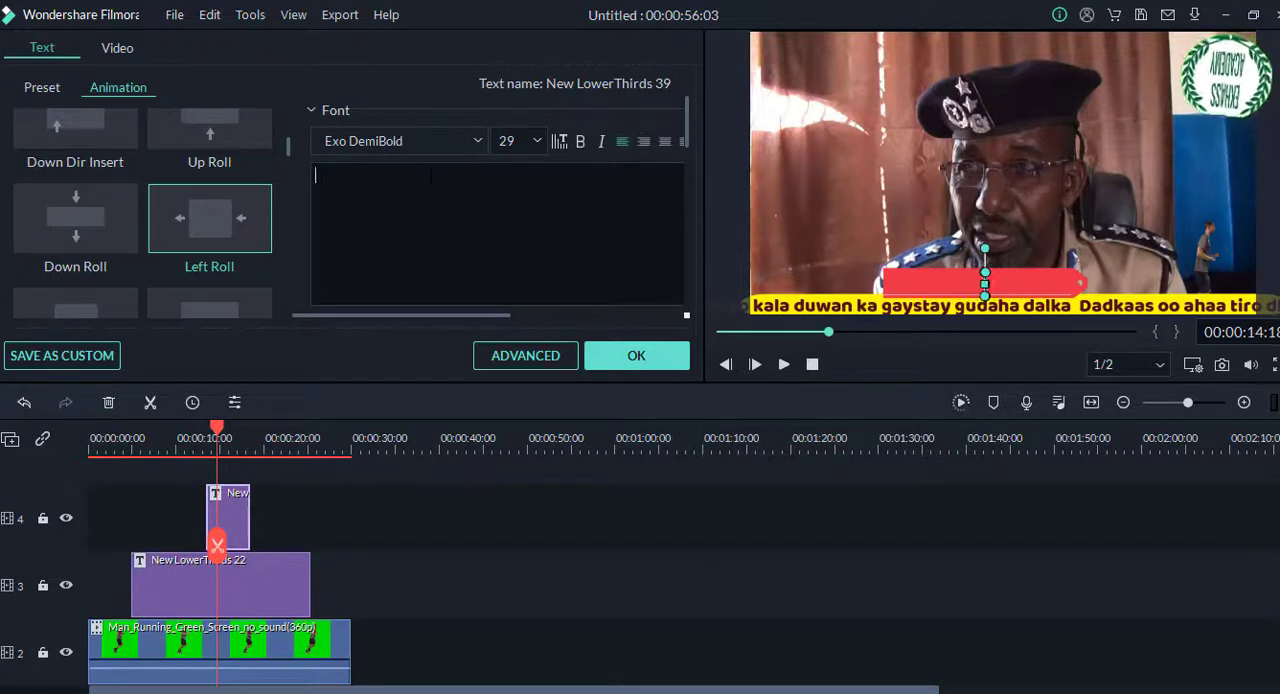
text(General police)
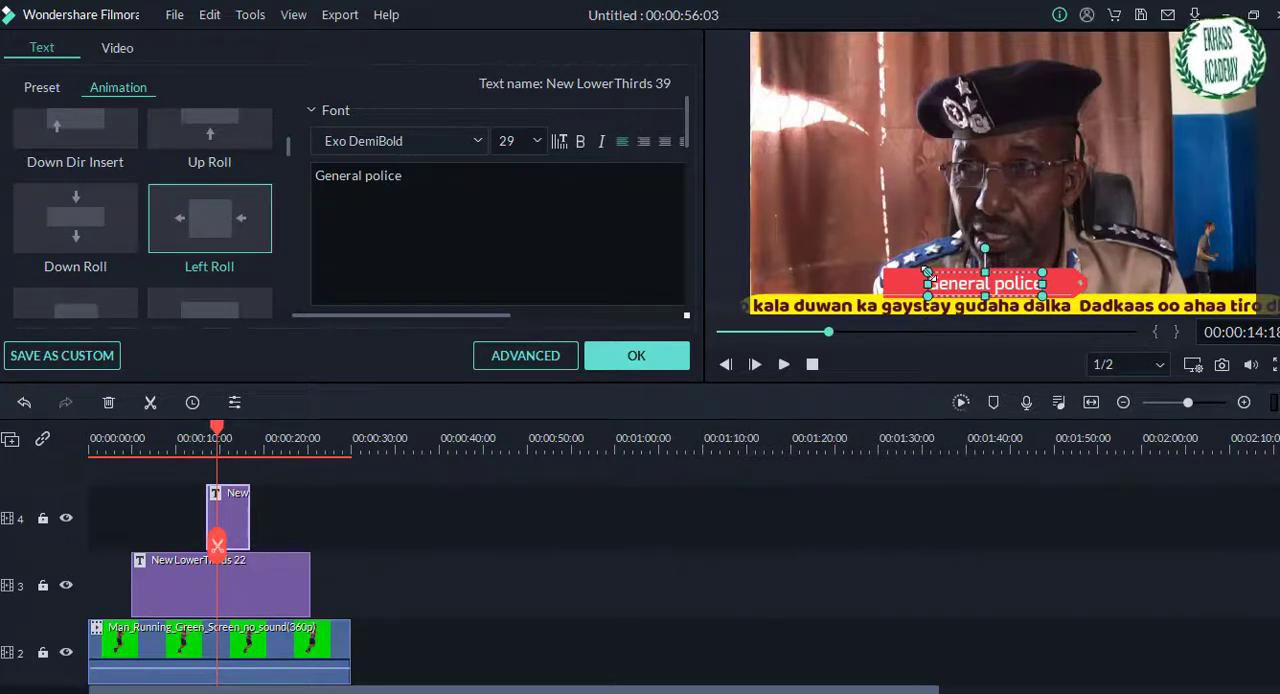
Step: Widen and reposition the "General police" text box on the red bar, set its text color to black, and accept the title edits
drag(928, 272, 883, 272)
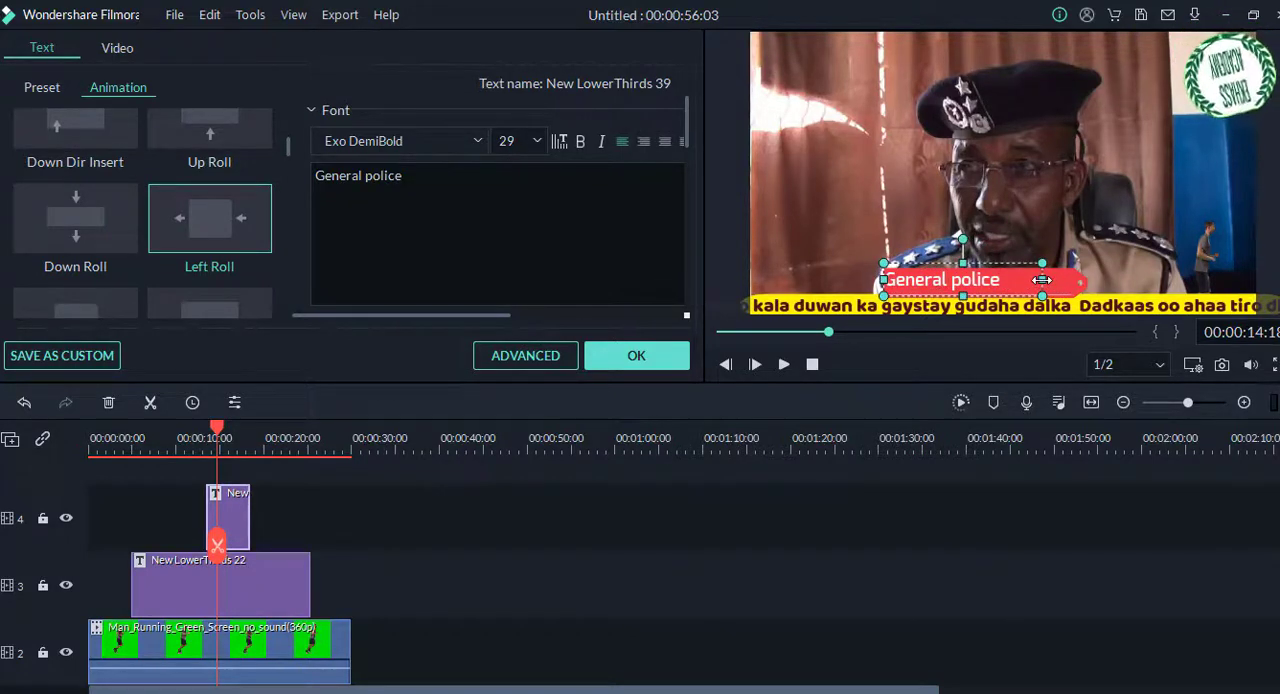
drag(1042, 280, 1077, 286)
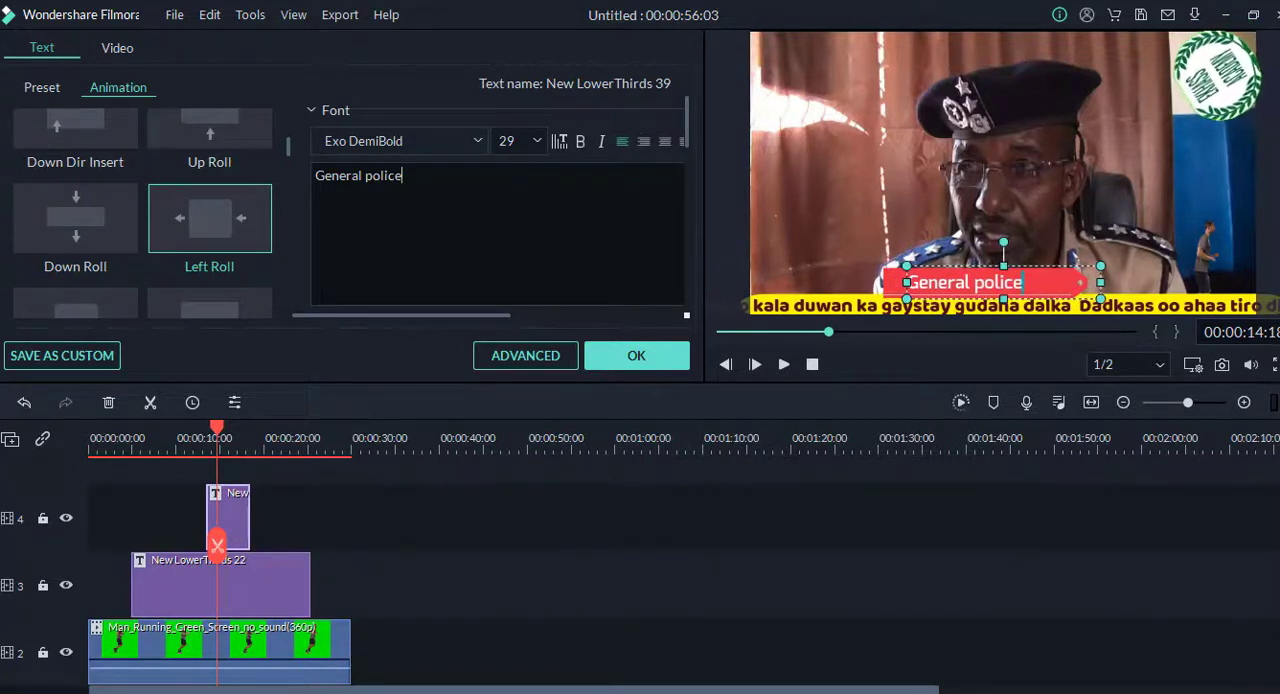
drag(403, 176, 298, 180)
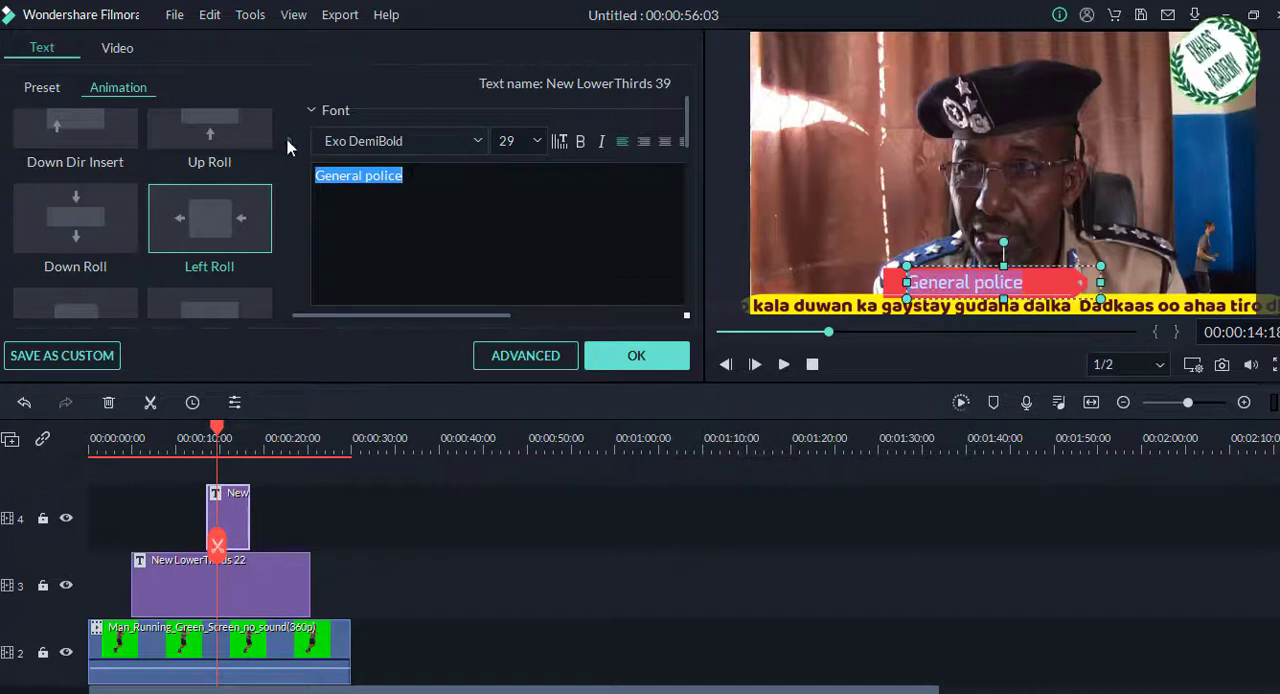
click(314, 113)
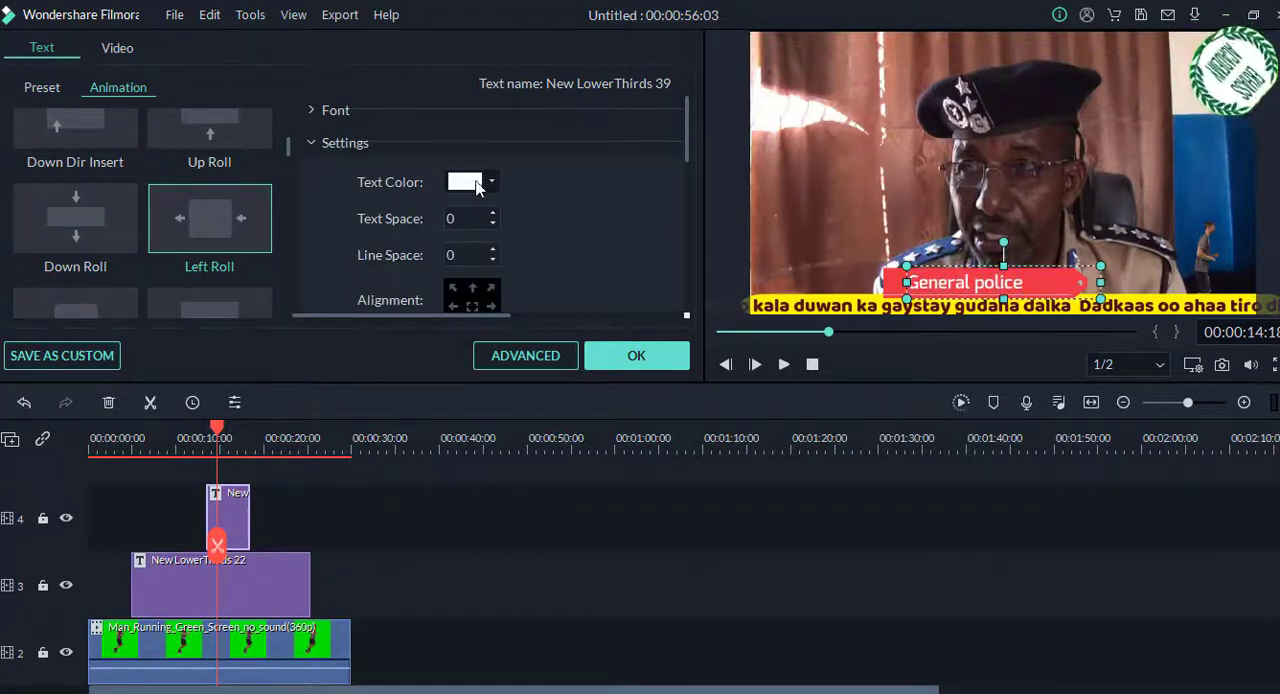
click(469, 186)
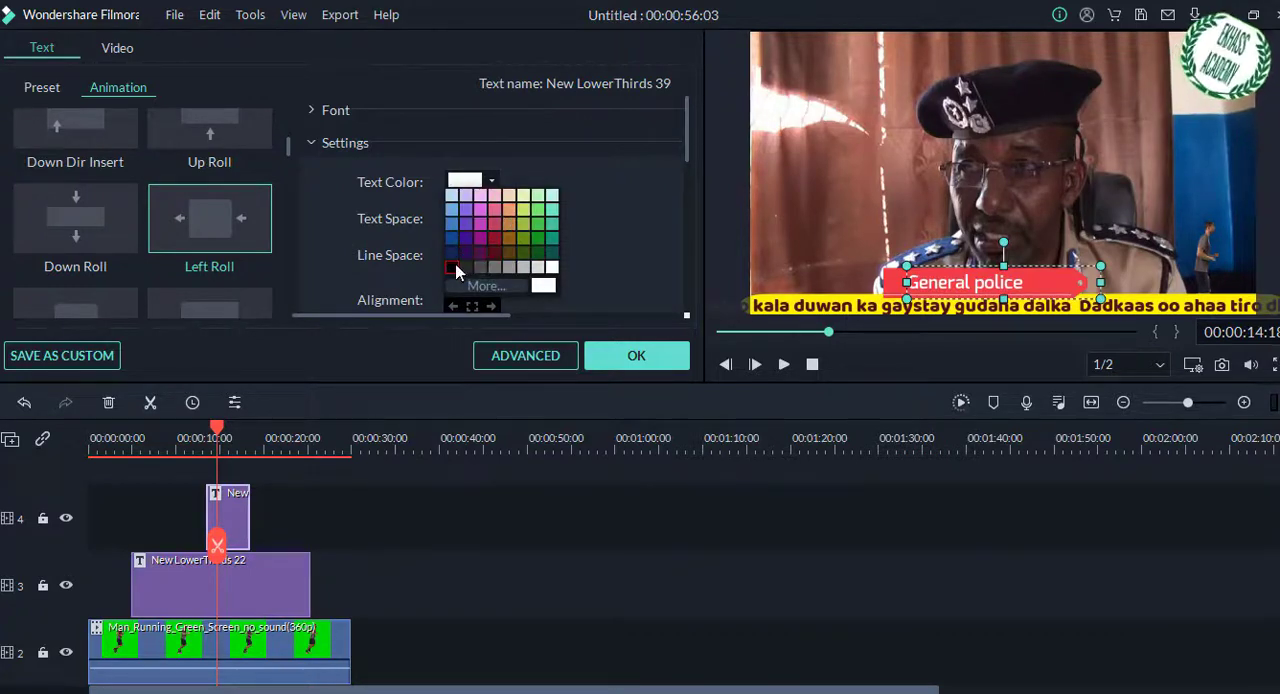
click(453, 268)
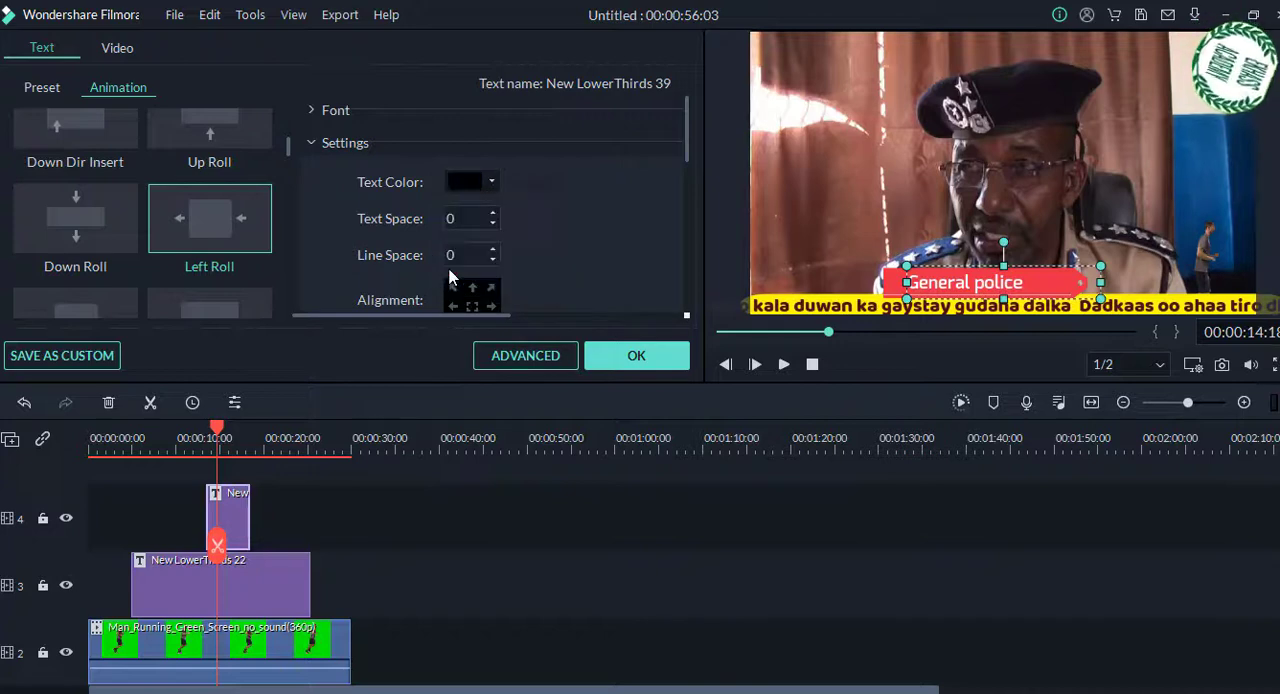
click(640, 356)
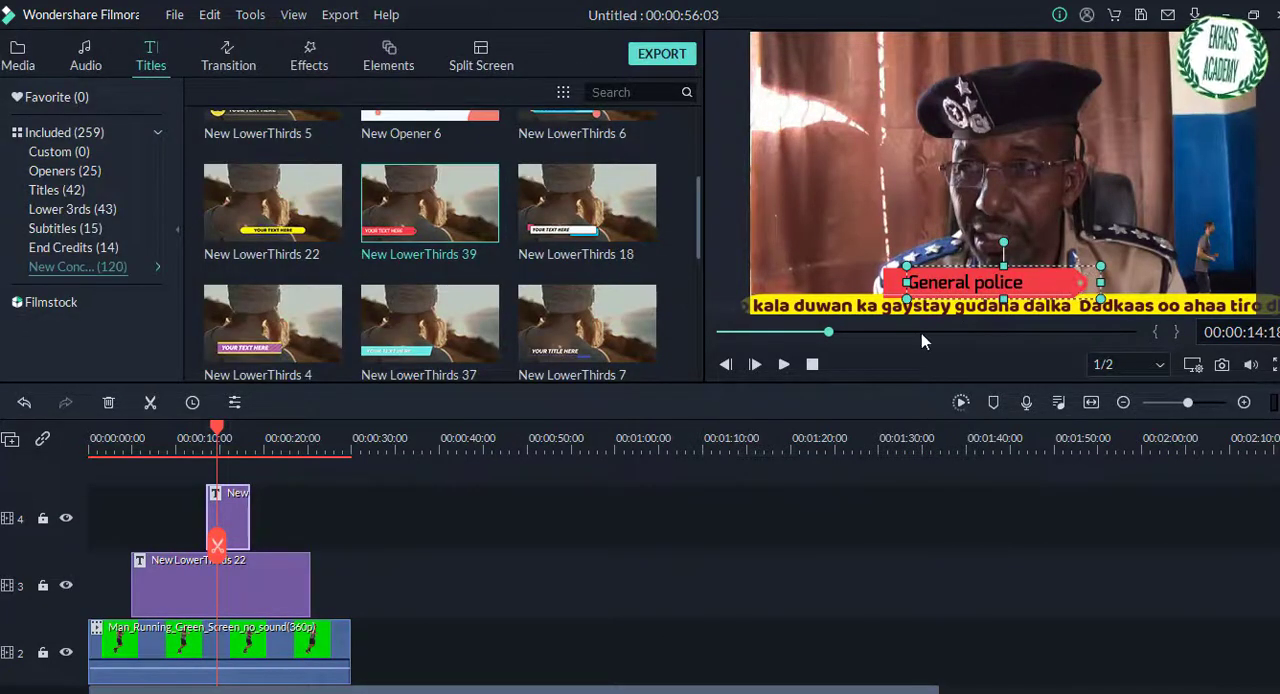
Step: Play the video from about 6 seconds to about 25 seconds to check both lower thirds
click(350, 510)
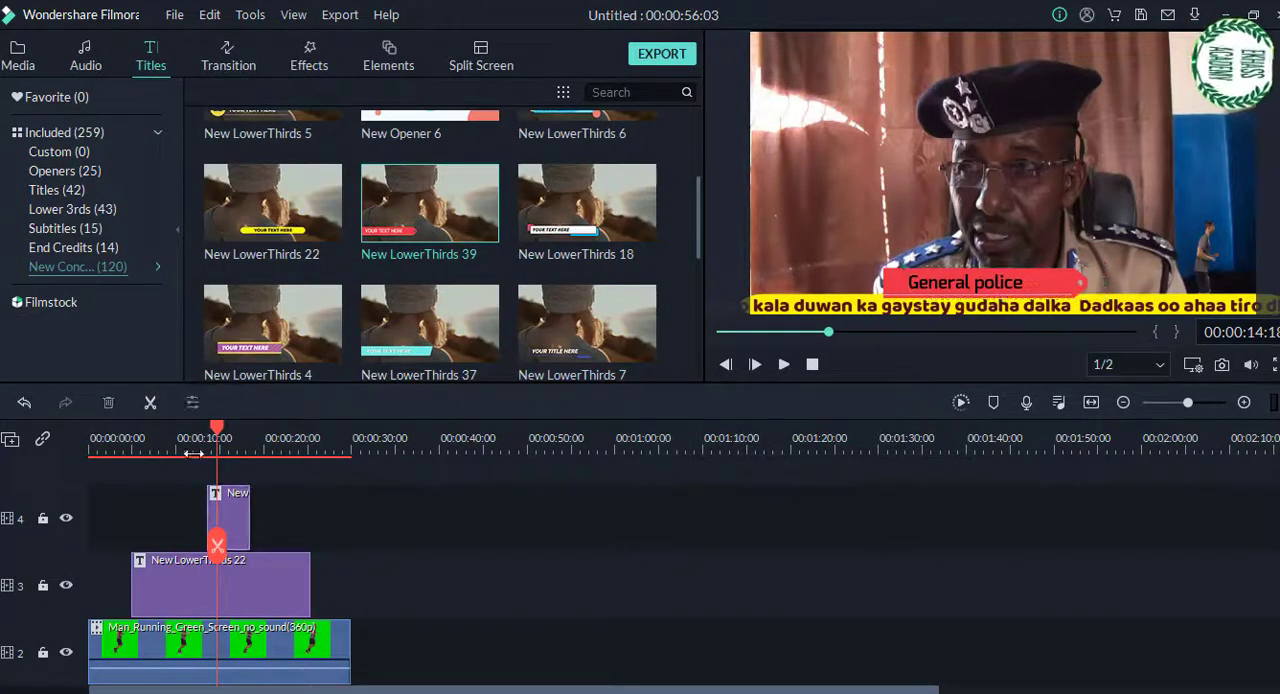
drag(216, 428, 149, 431)
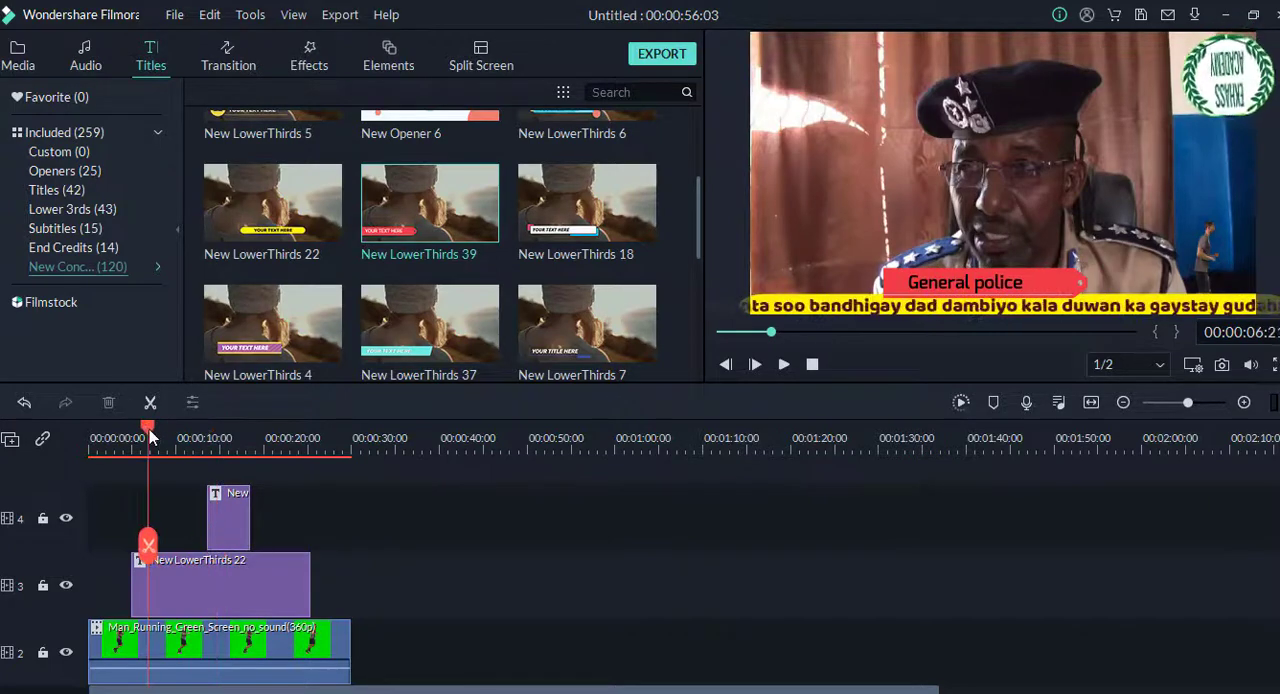
key(space)
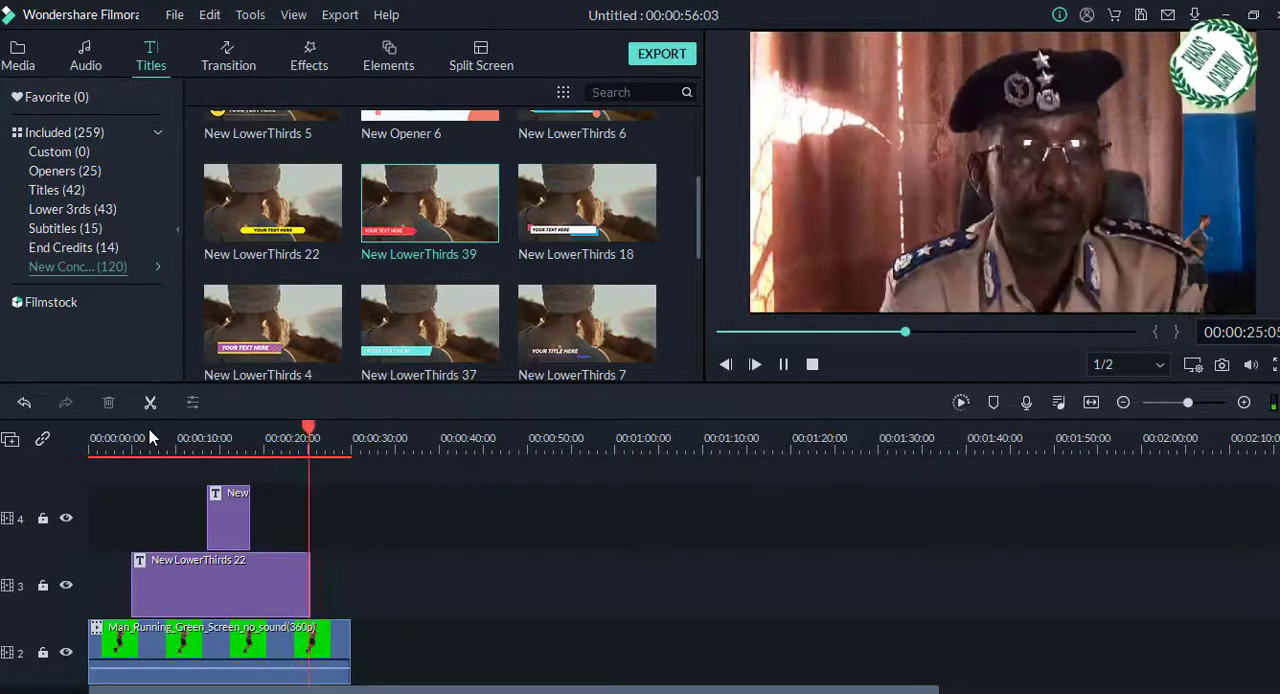
key(space)
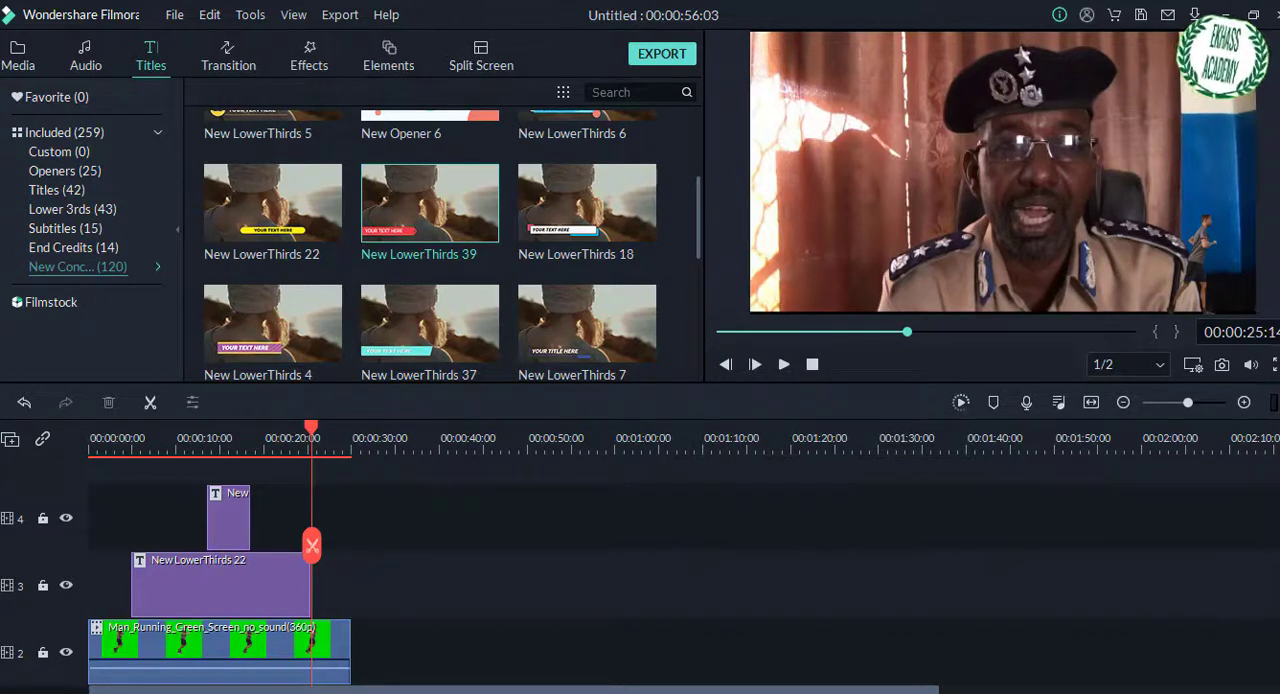
scroll(556, 510, down, 3)
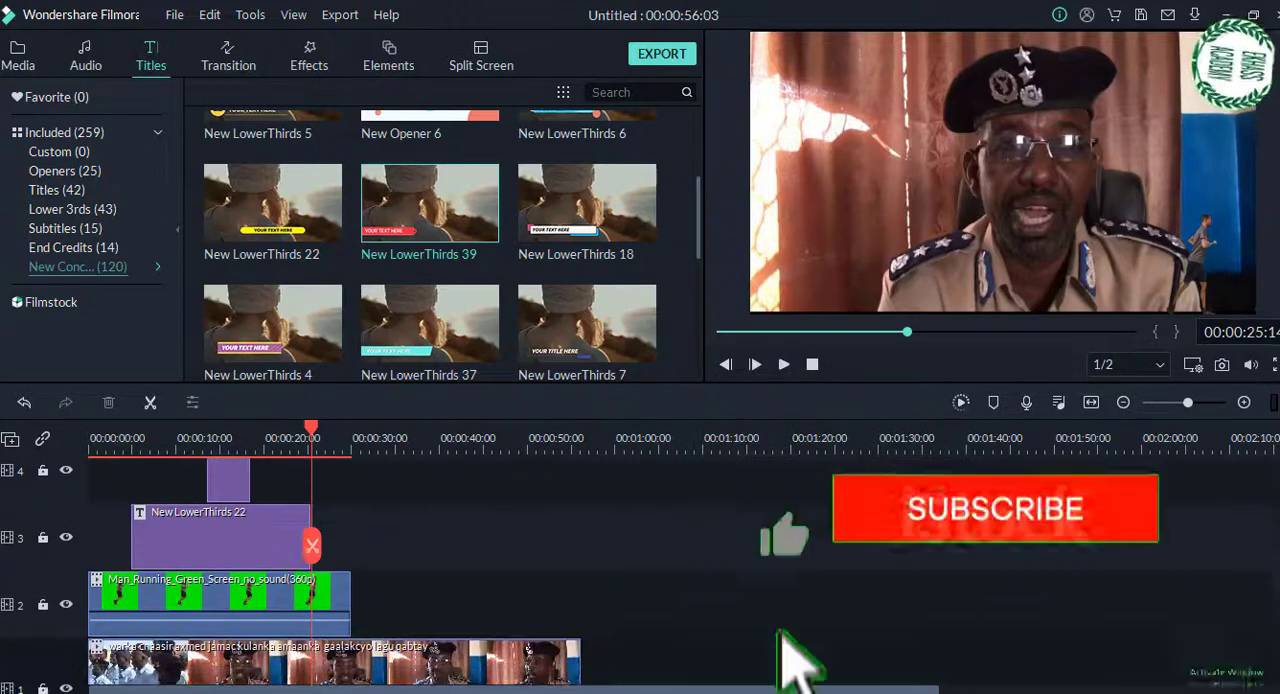
scroll(556, 510, up, 3)
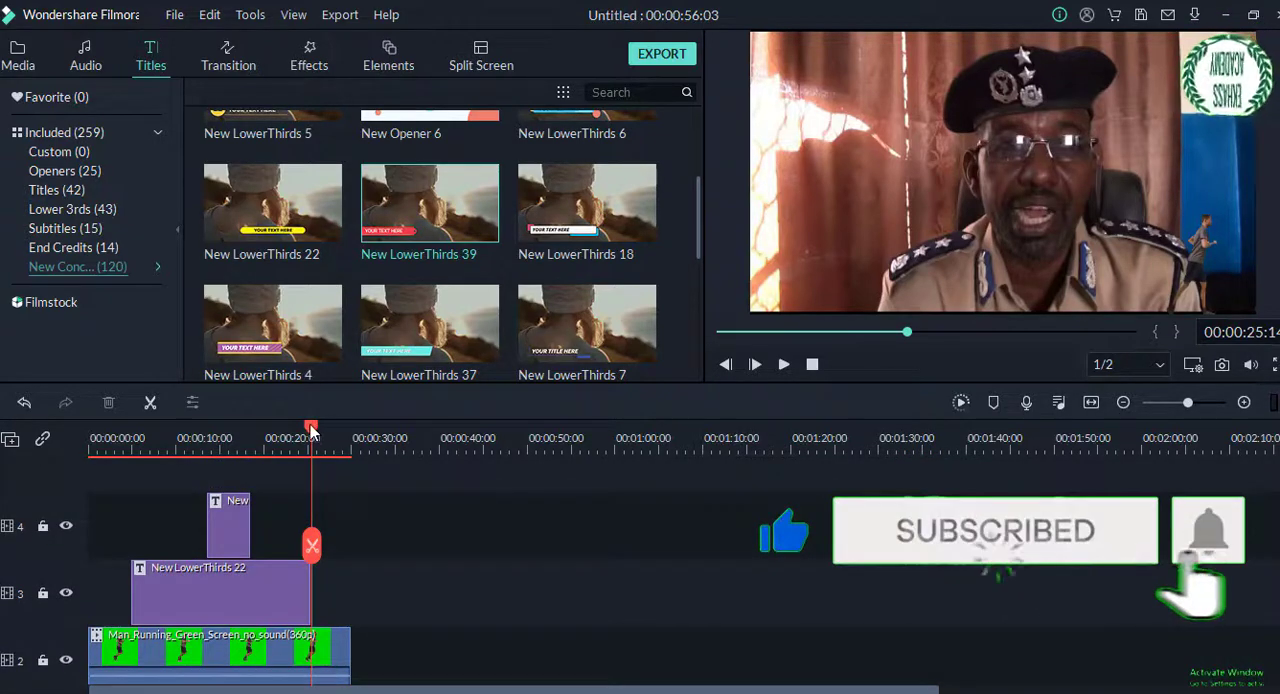
drag(311, 440, 280, 479)
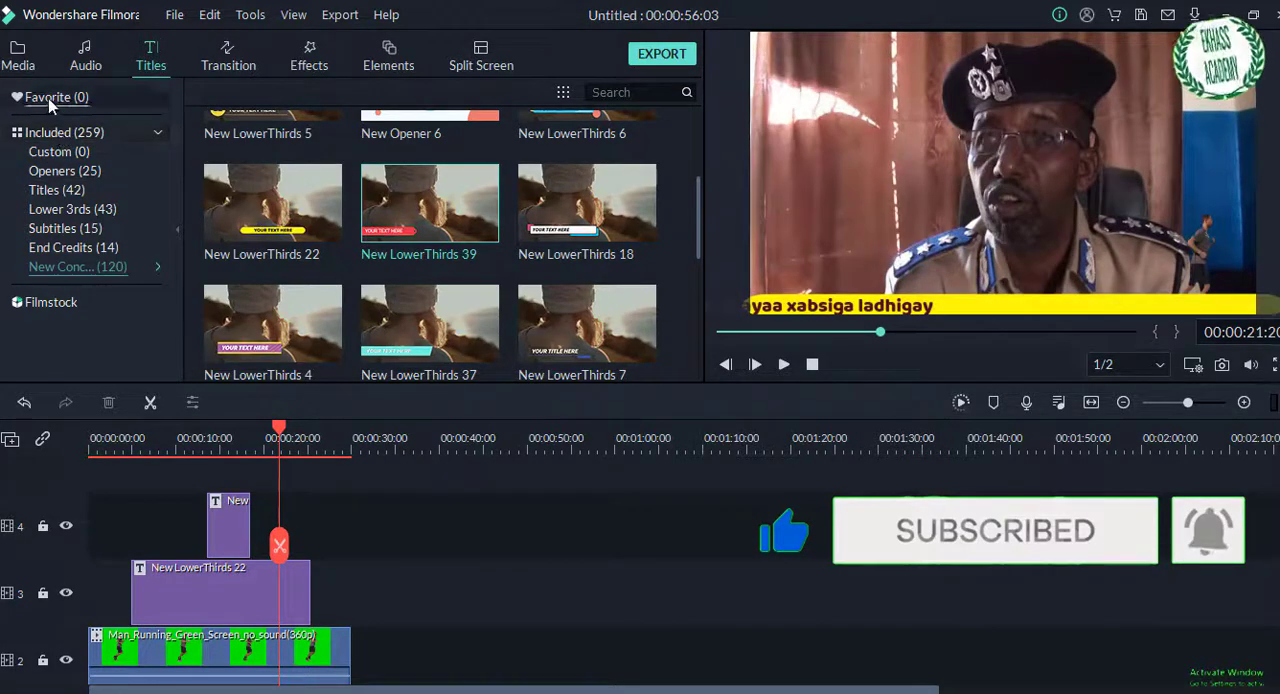
Step: Import the Green_Screen_Crowd_People_Run_Running clip from the GREEN screen folder and place it on track 3 at about 49 seconds
click(25, 60)
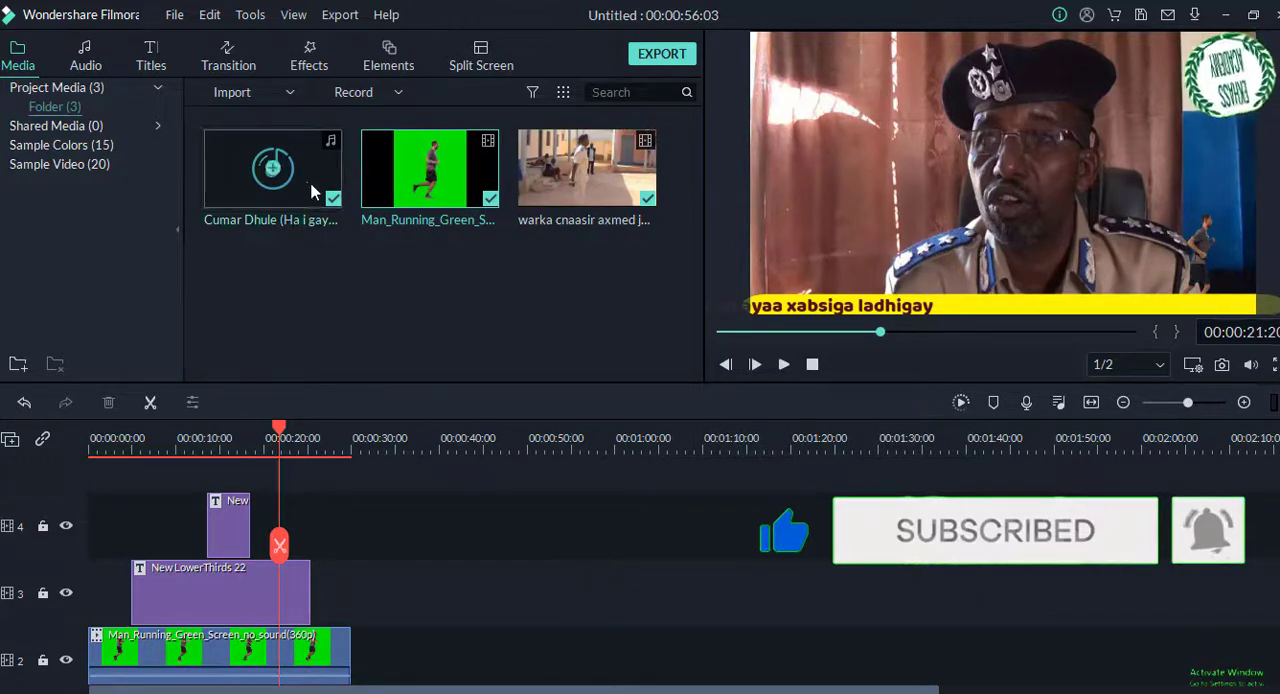
double_click(348, 242)
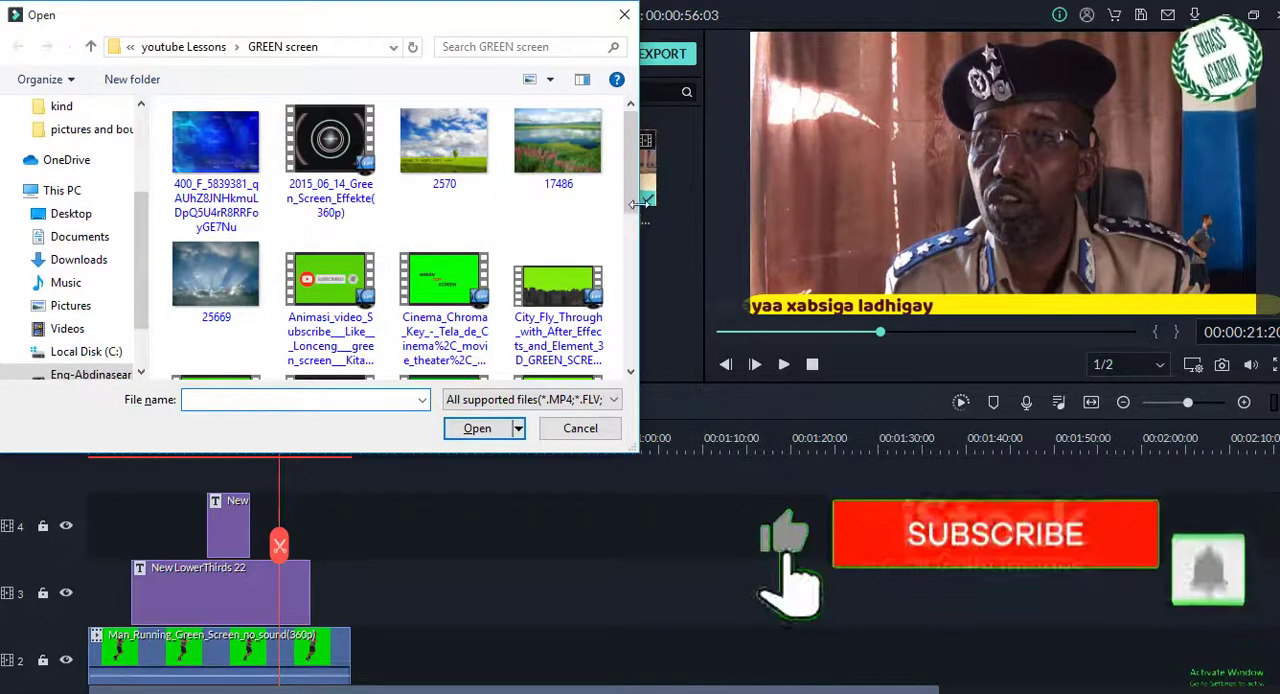
drag(631, 187, 631, 262)
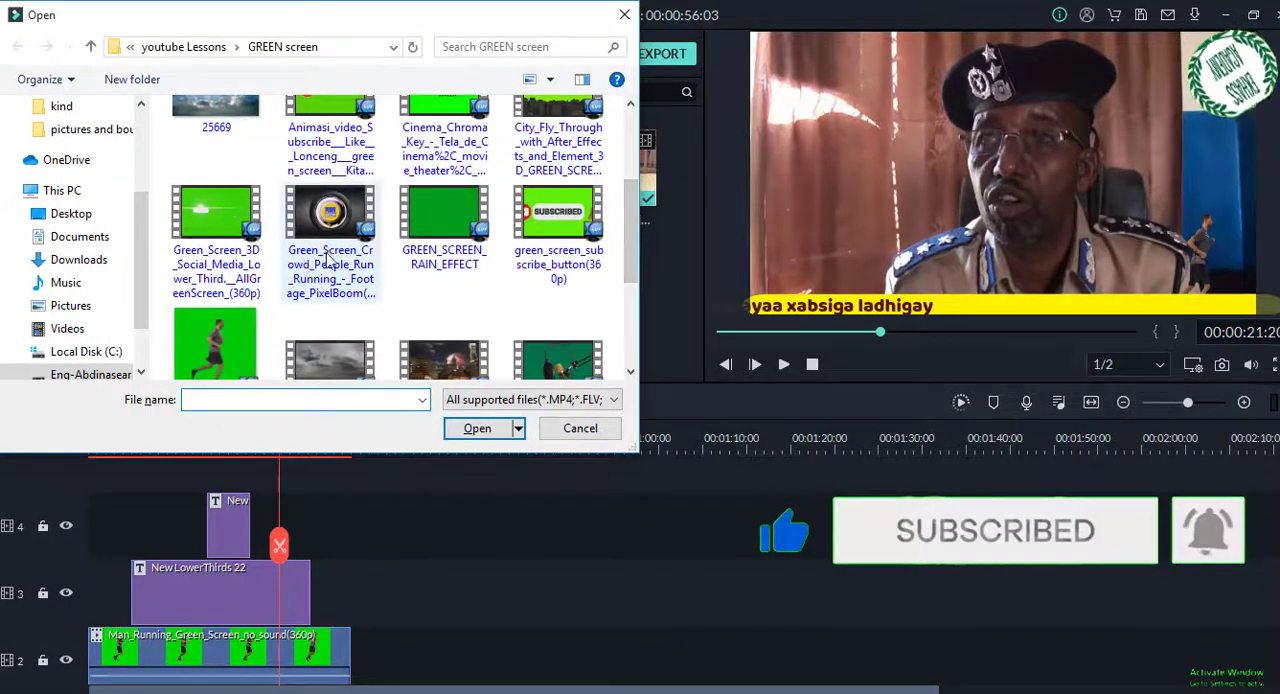
click(329, 258)
click(477, 429)
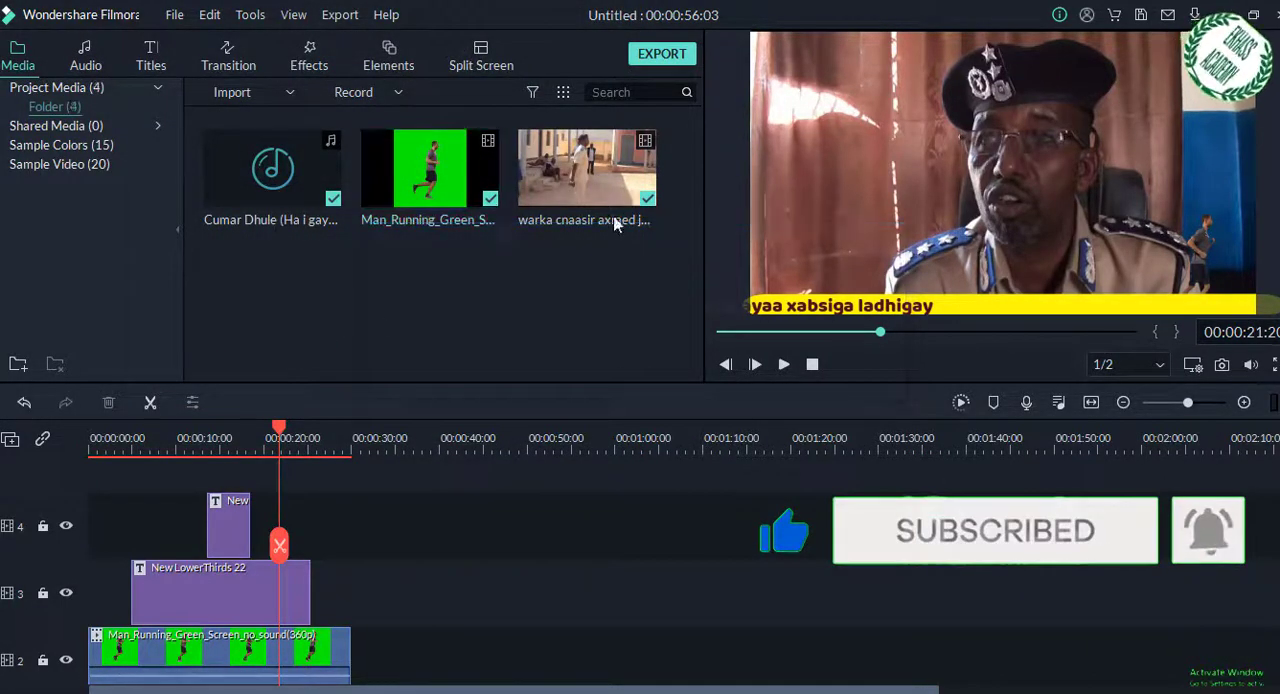
drag(288, 286, 523, 624)
Step: Split the crowd green-screen clip at about 1:25 and delete the part before the cut
drag(277, 430, 843, 496)
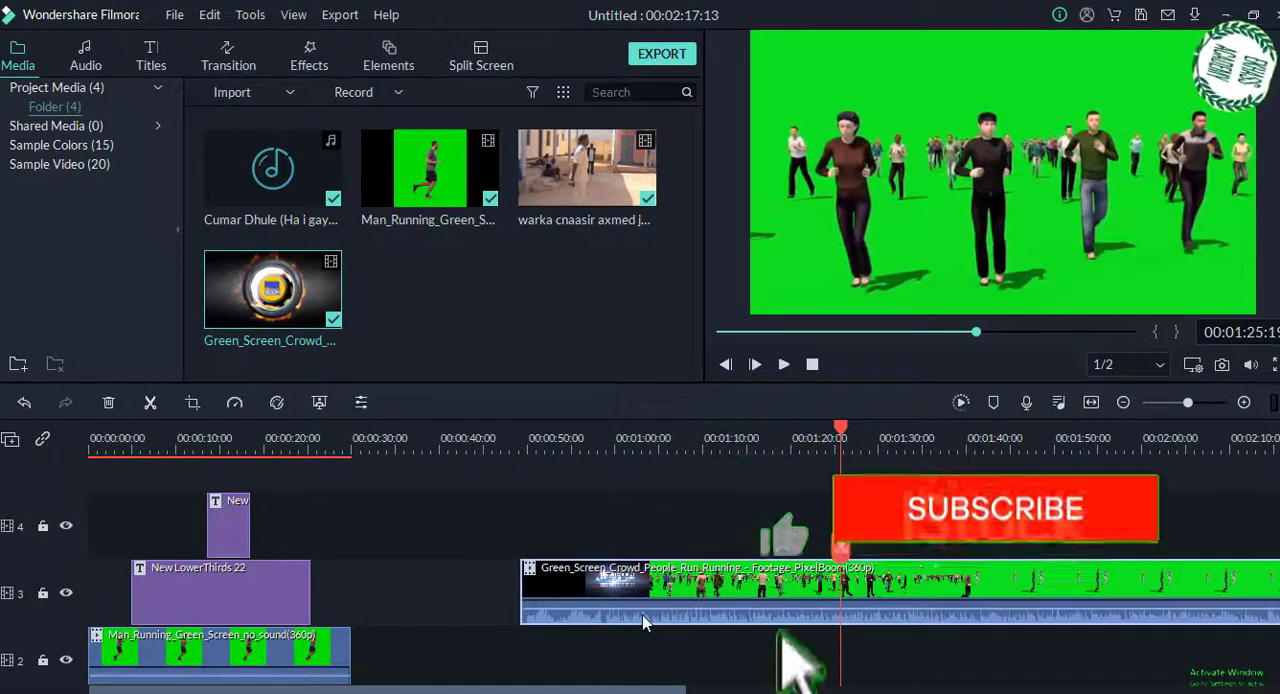
key(ctrl+b)
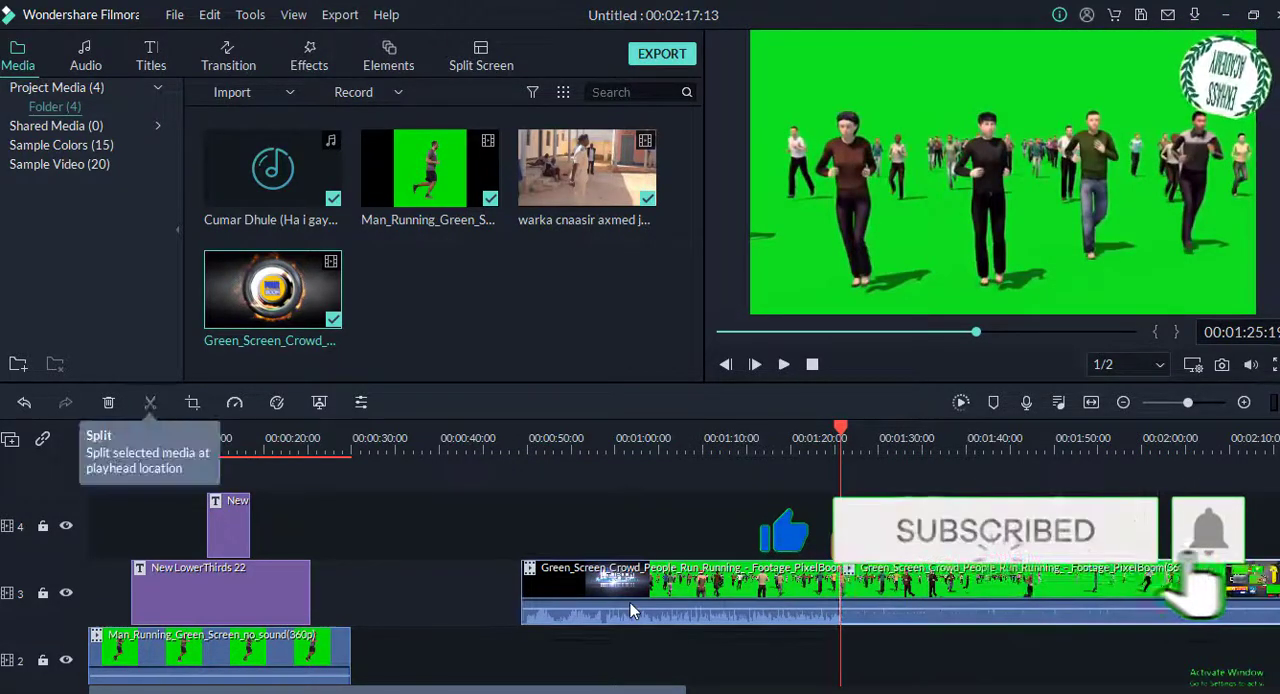
click(634, 611)
key(Delete)
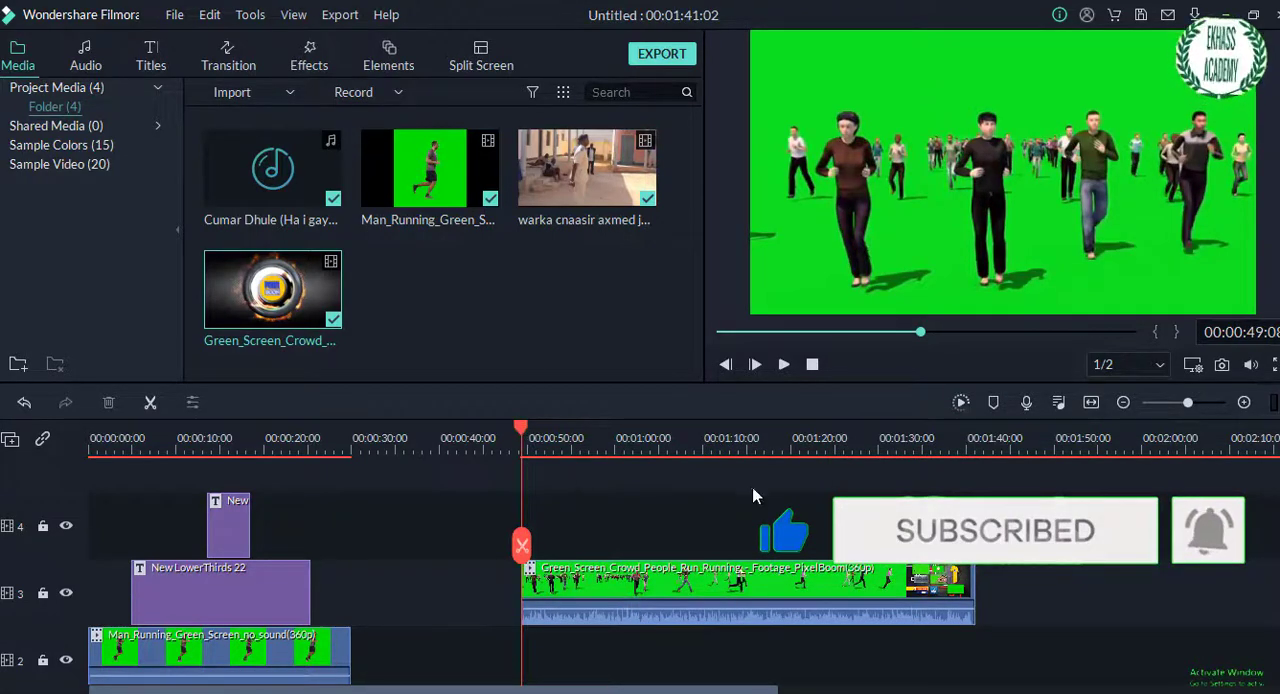
Step: Split the remaining crowd clip at about 1:18 and delete the part containing the closing promo screen
click(880, 505)
click(871, 505)
click(855, 505)
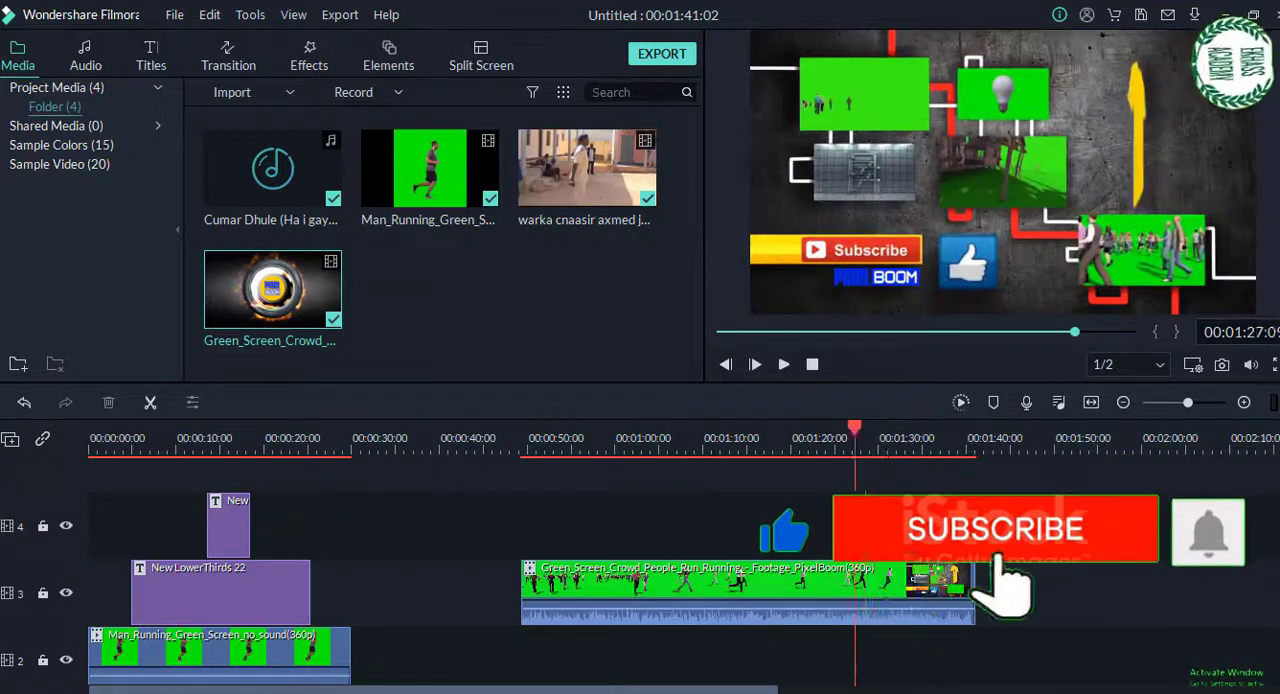
drag(855, 540, 821, 542)
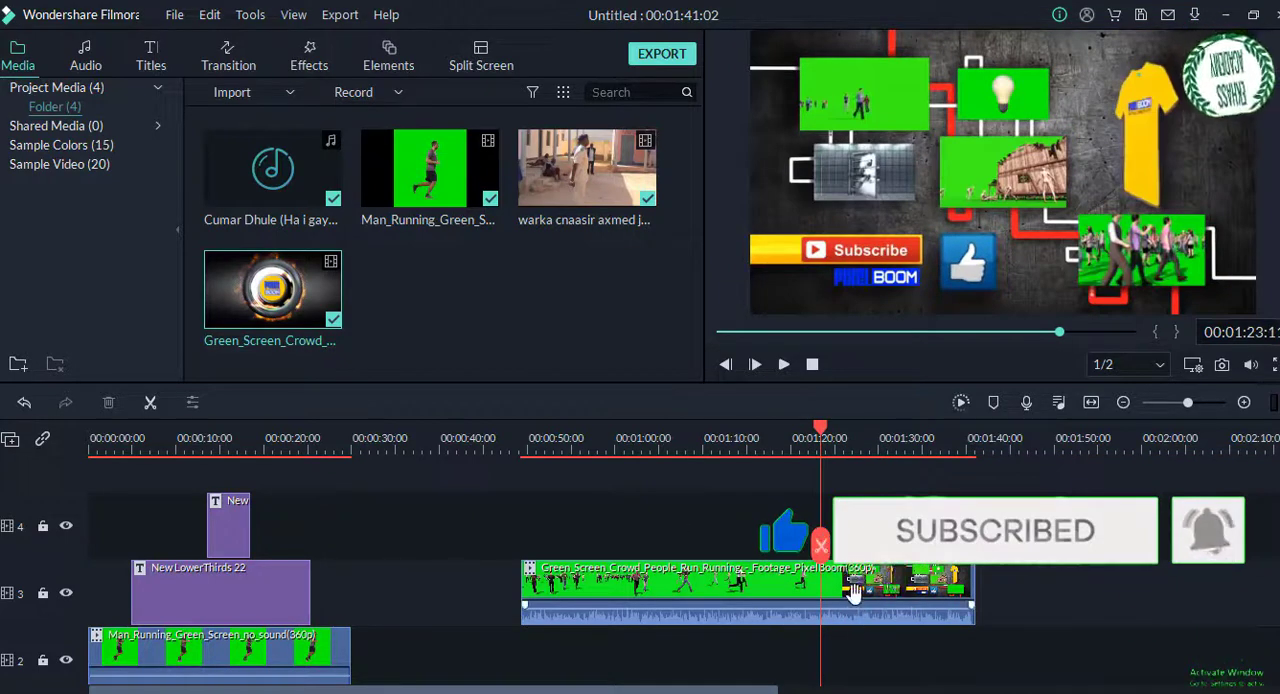
click(853, 596)
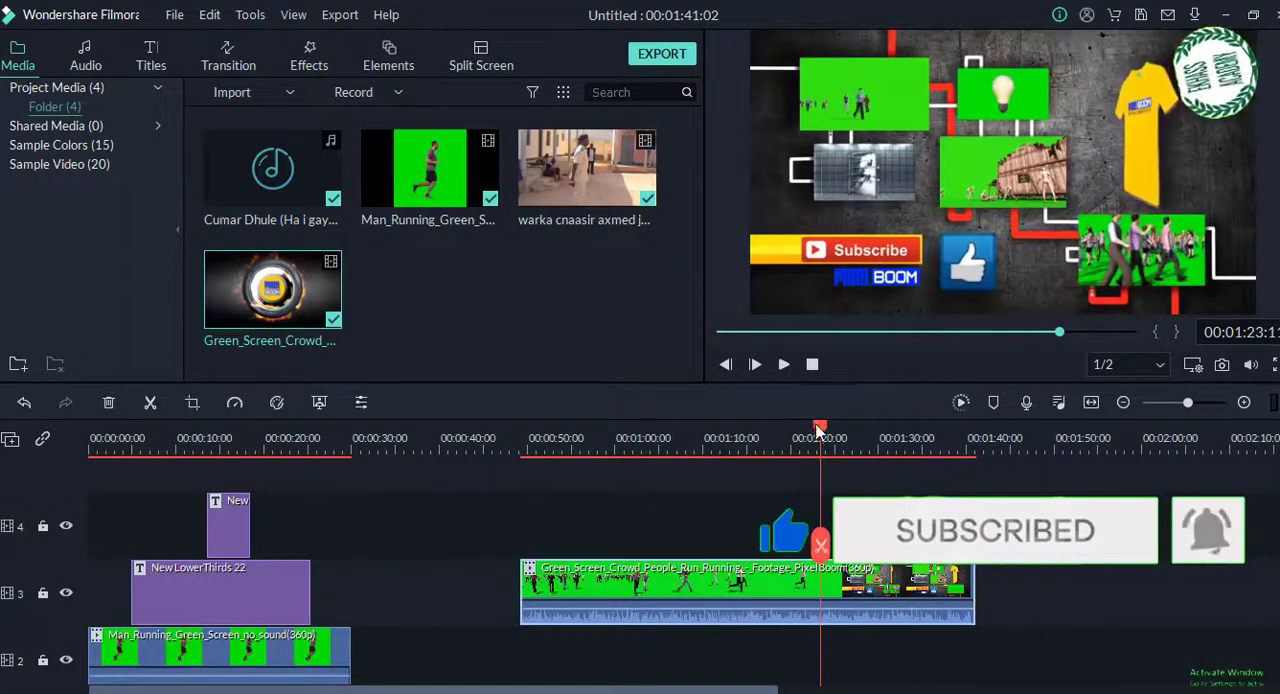
drag(820, 430, 778, 430)
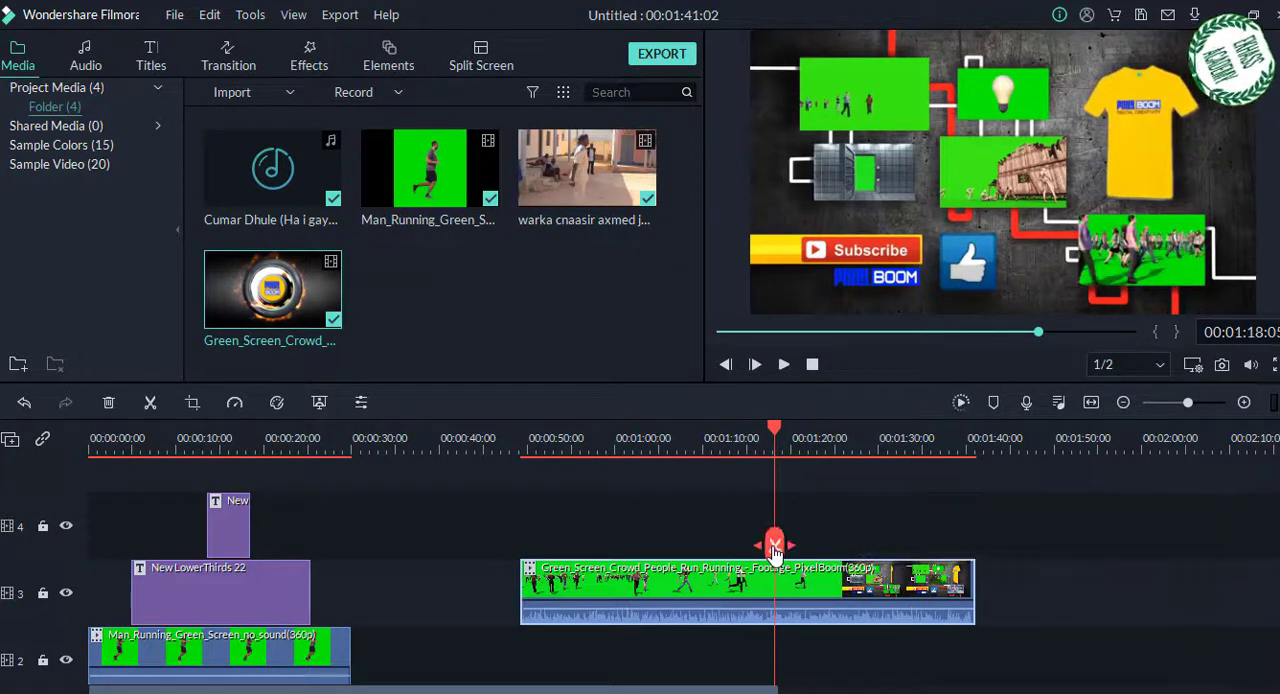
click(775, 547)
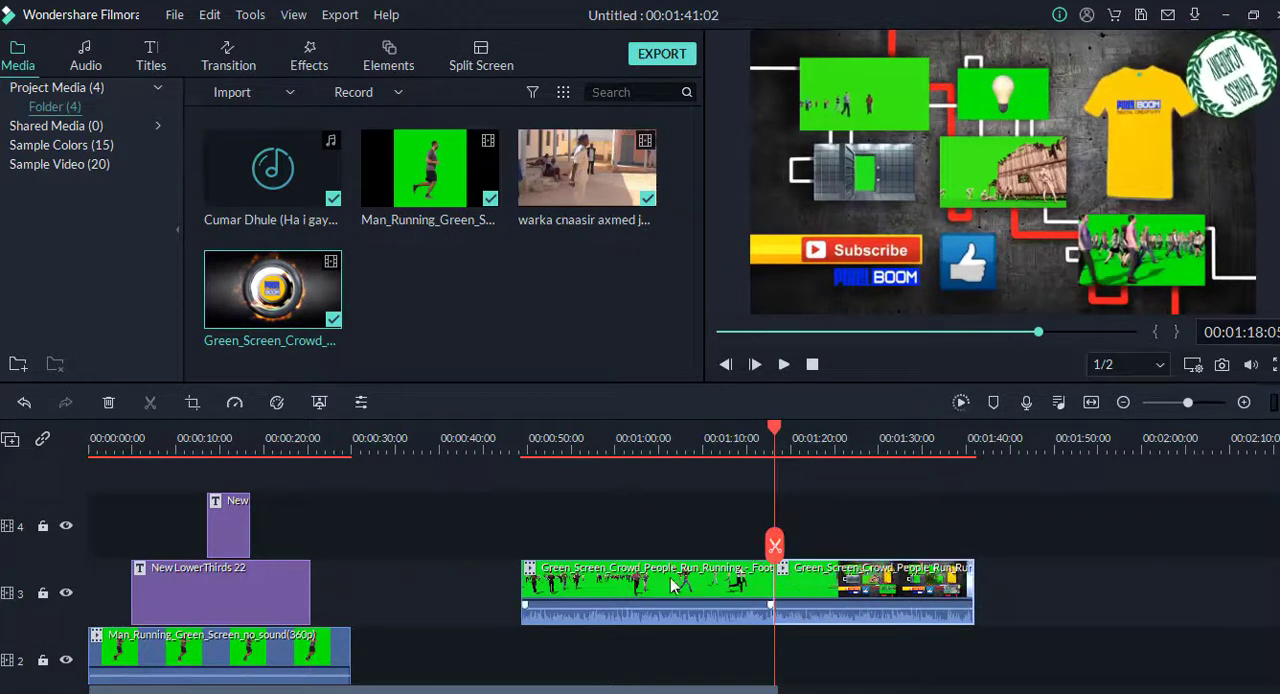
click(858, 604)
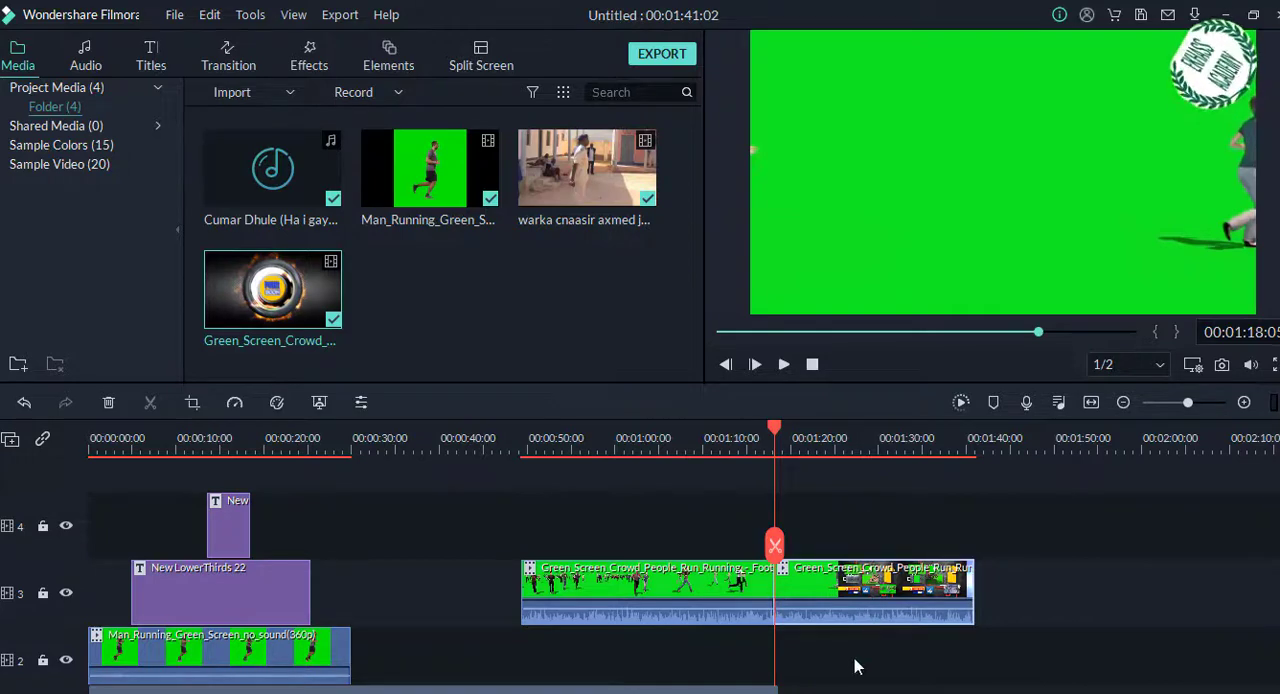
key(Delete)
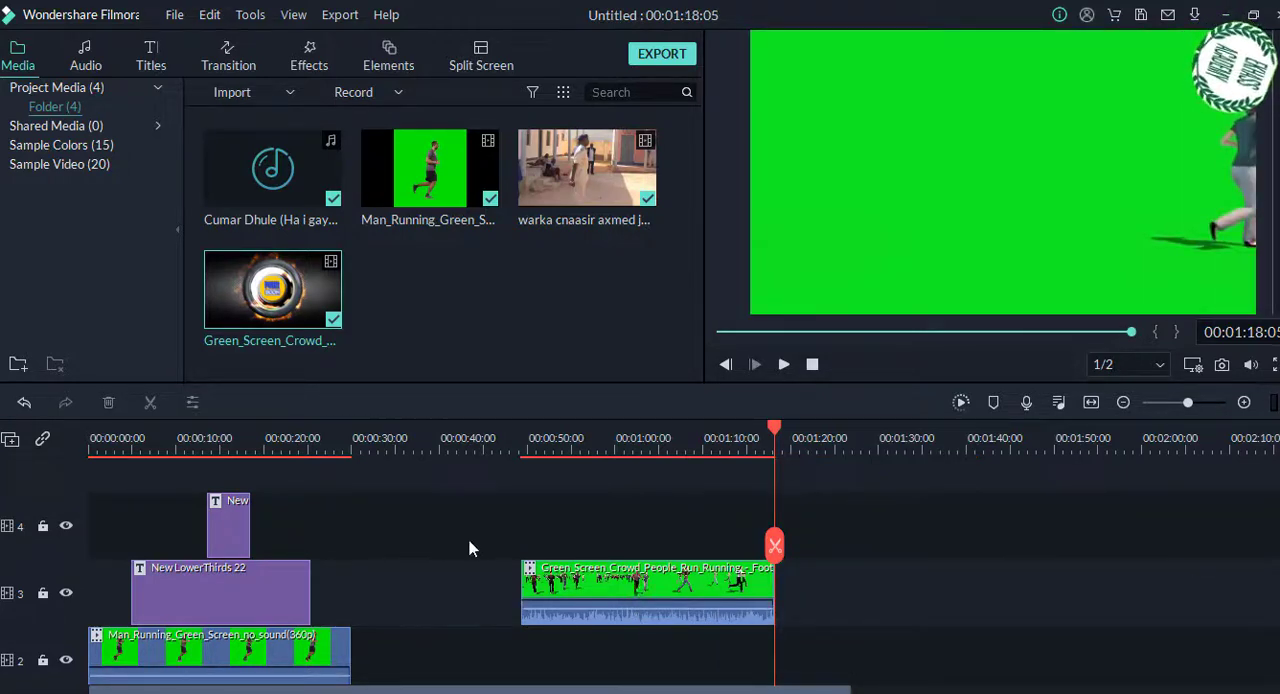
Step: Move the trimmed crowd clip to track 2 directly after Man_Running_Green_Screen and set the playhead just before their junction, at about 28 seconds
drag(660, 592, 487, 659)
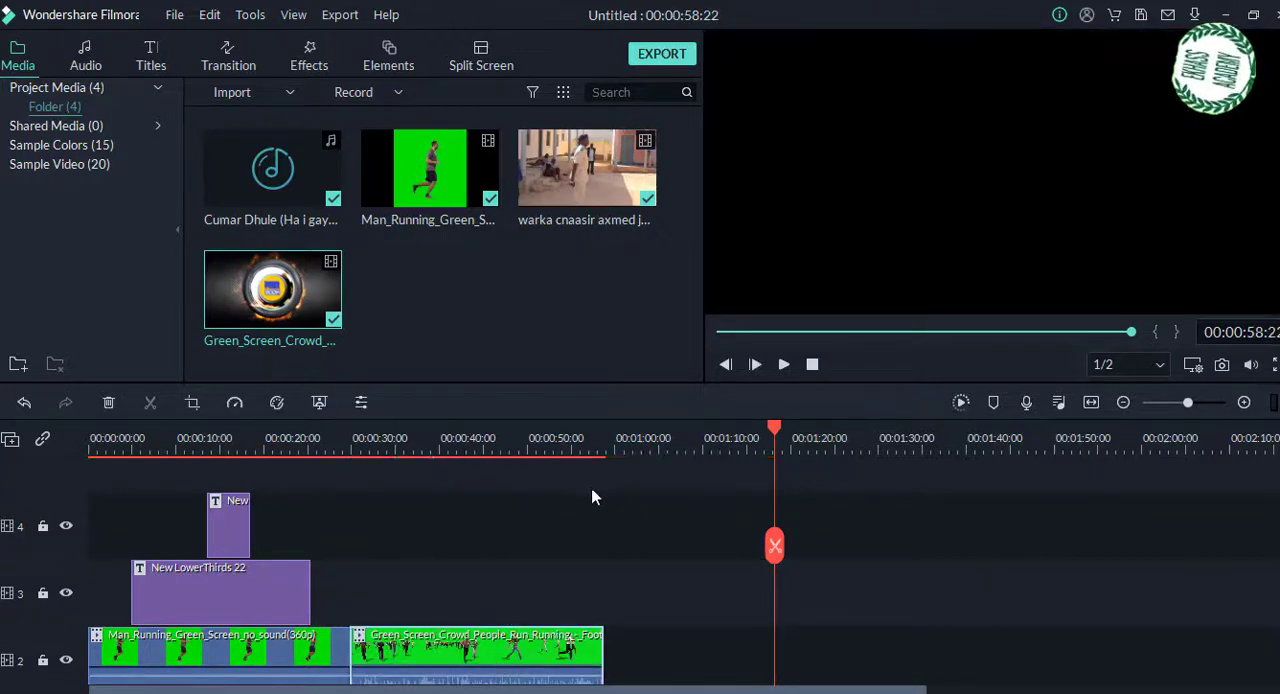
scroll(478, 586, down, 3)
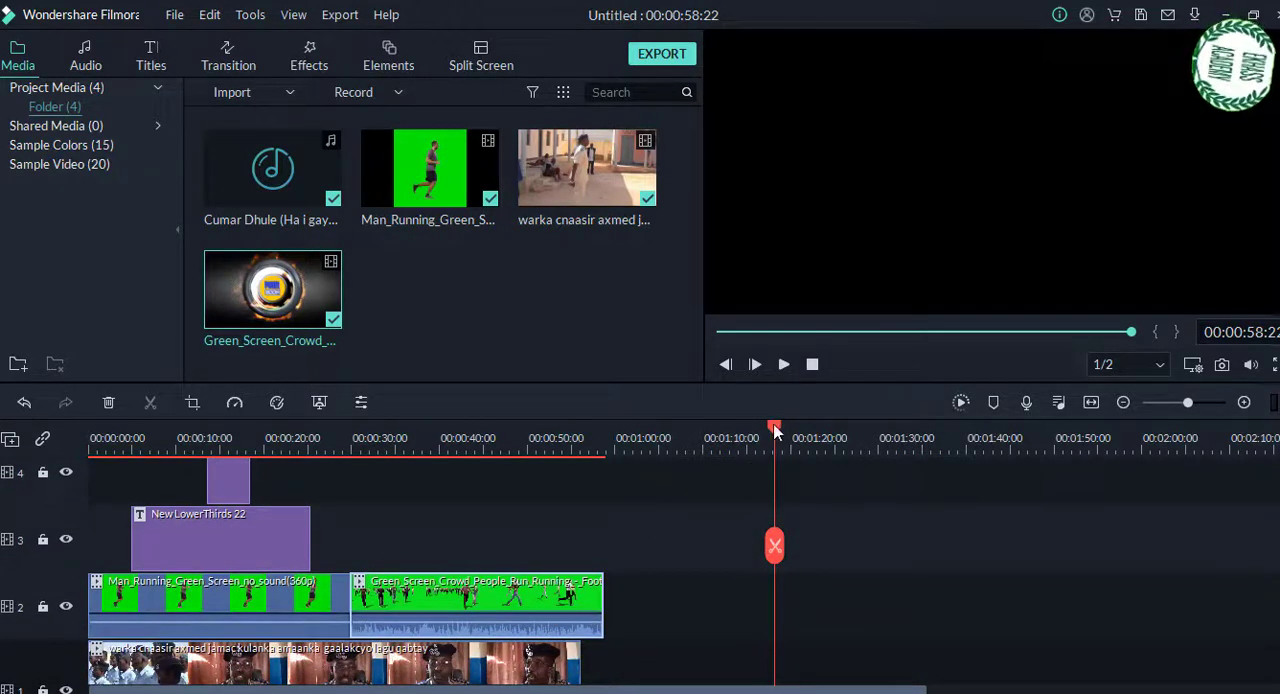
drag(775, 430, 343, 493)
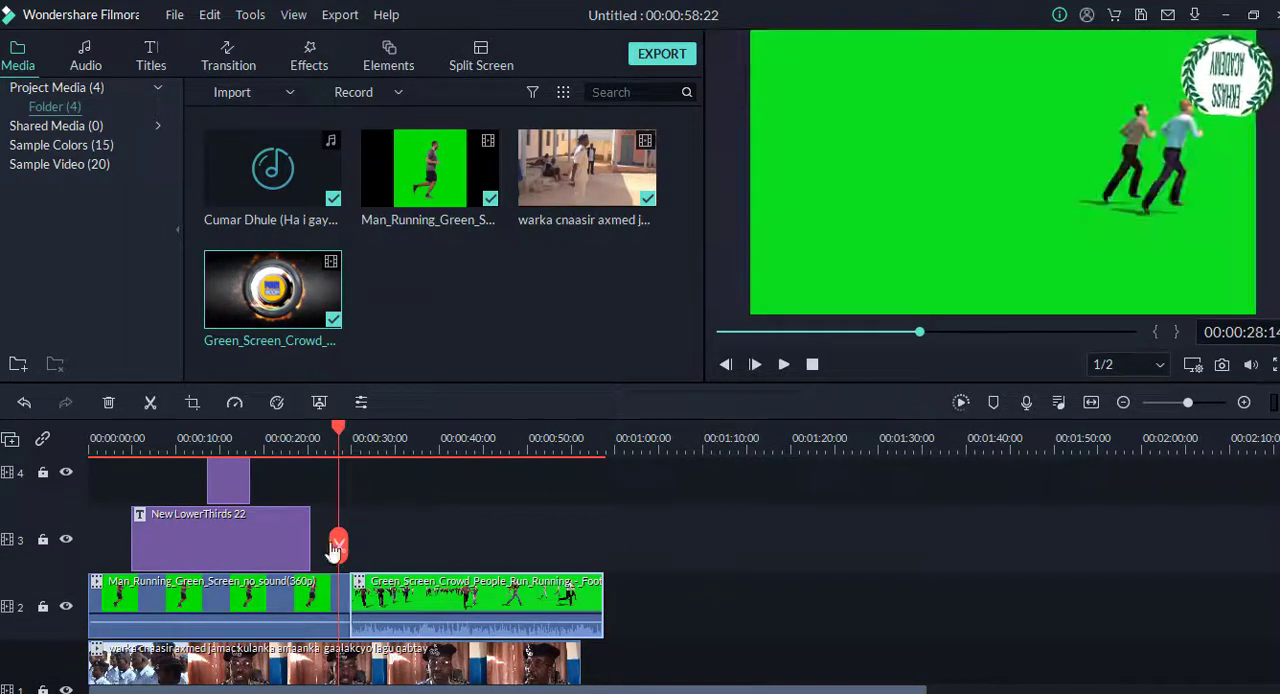
click(399, 616)
drag(399, 609, 393, 609)
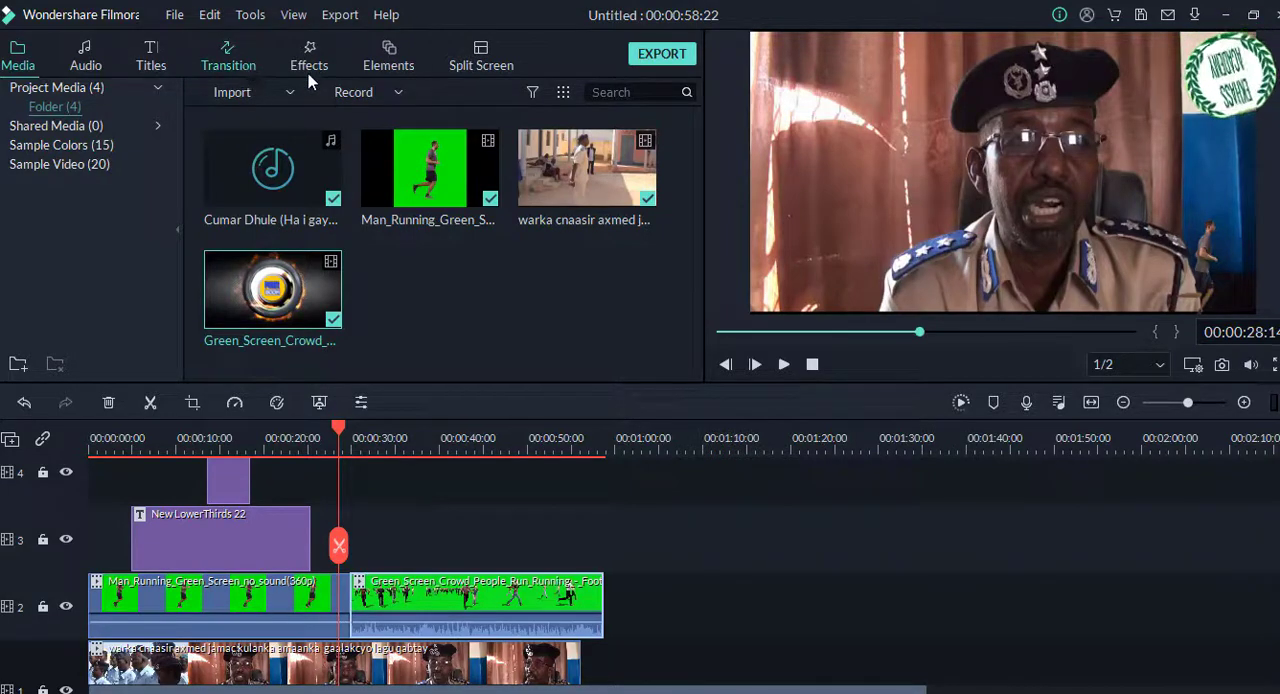
Step: Add the Swap transition between the running-man clip and the crowd clip on track 2
click(222, 55)
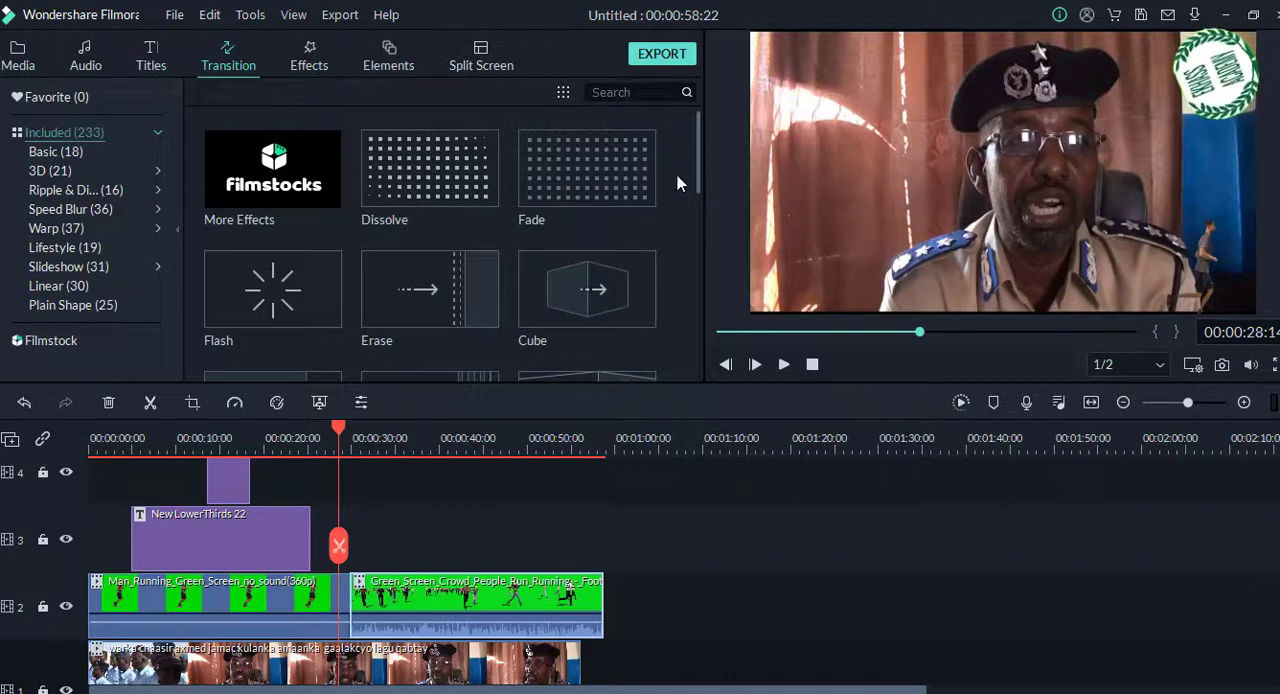
drag(700, 170, 692, 340)
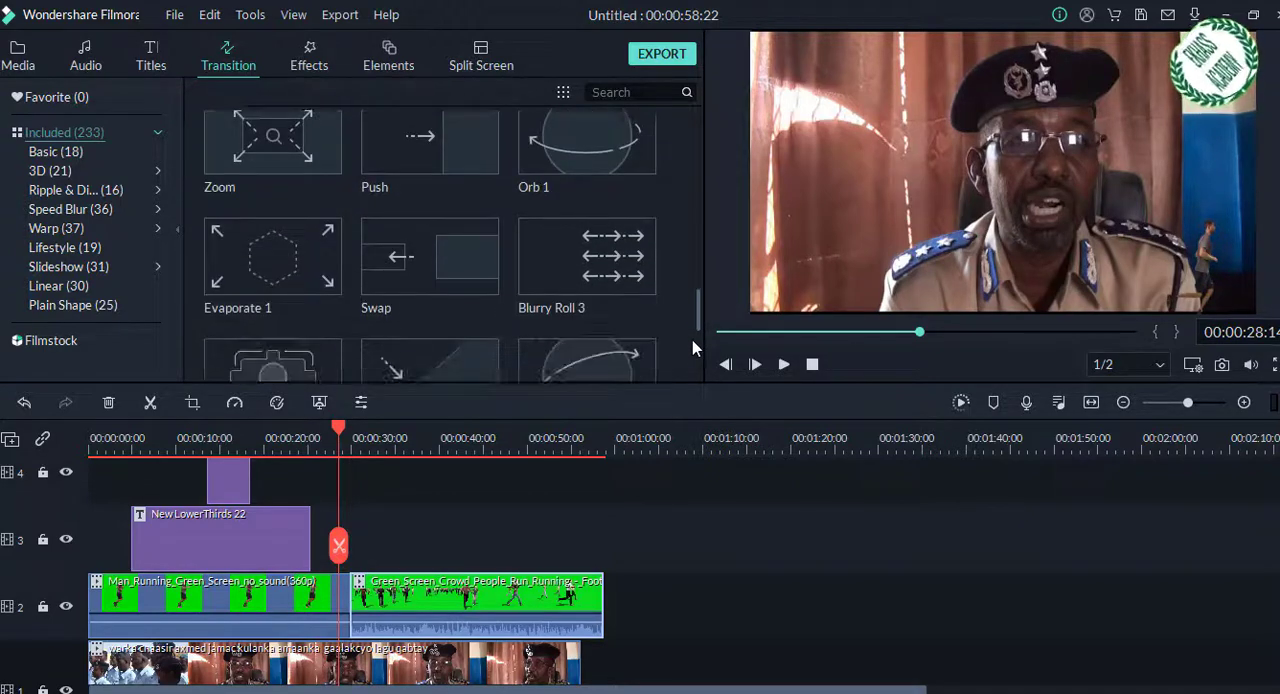
mouse_move(430, 251)
drag(462, 246, 347, 624)
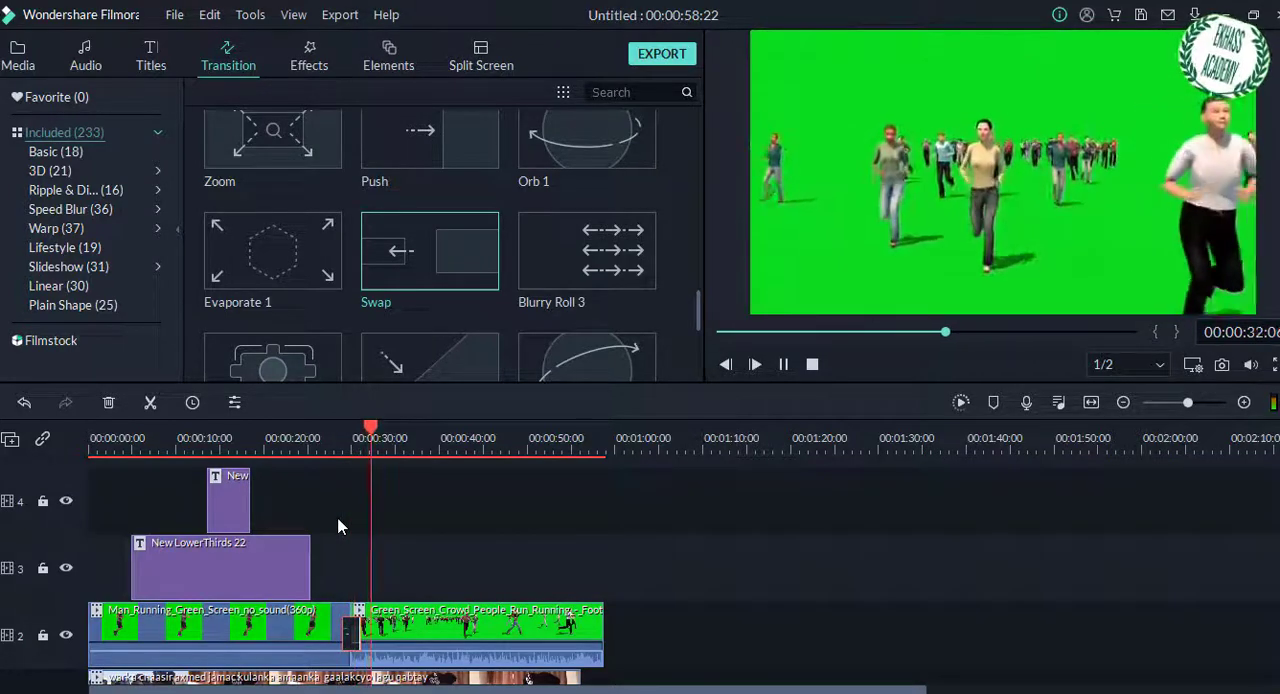
Step: Lower the crowd clip's audio level on track 2 to silence and play a short stretch to check it
key(space)
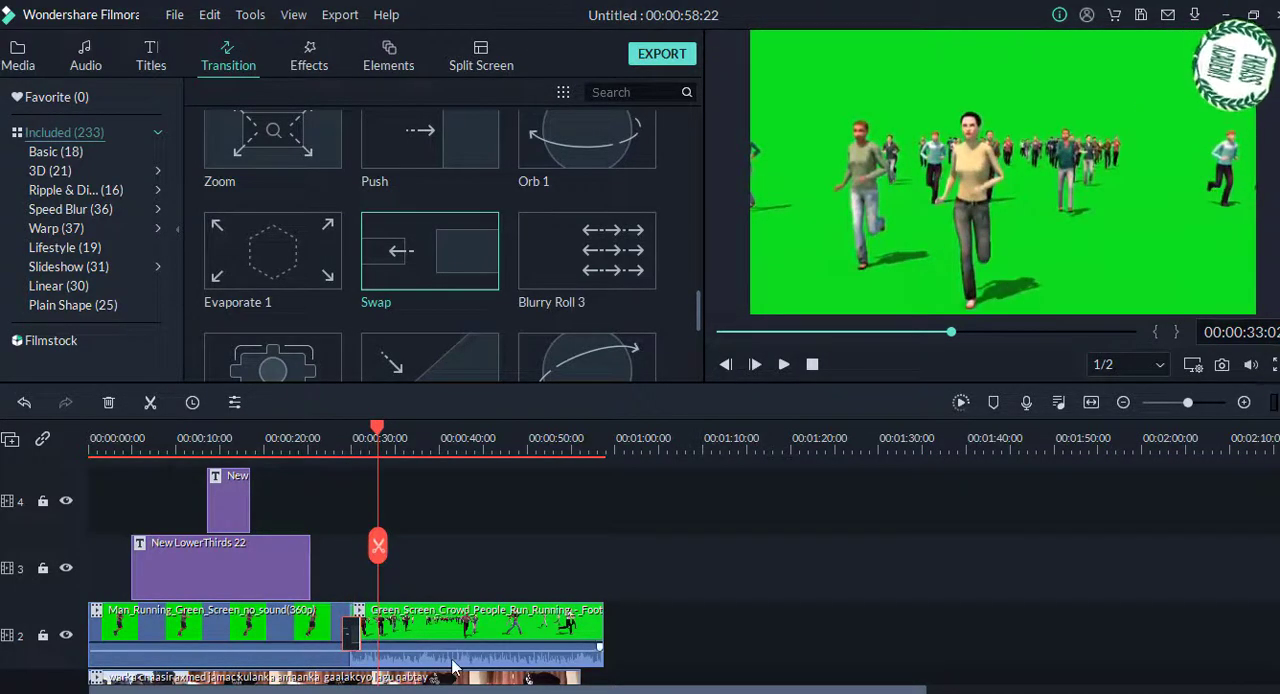
drag(445, 662, 432, 690)
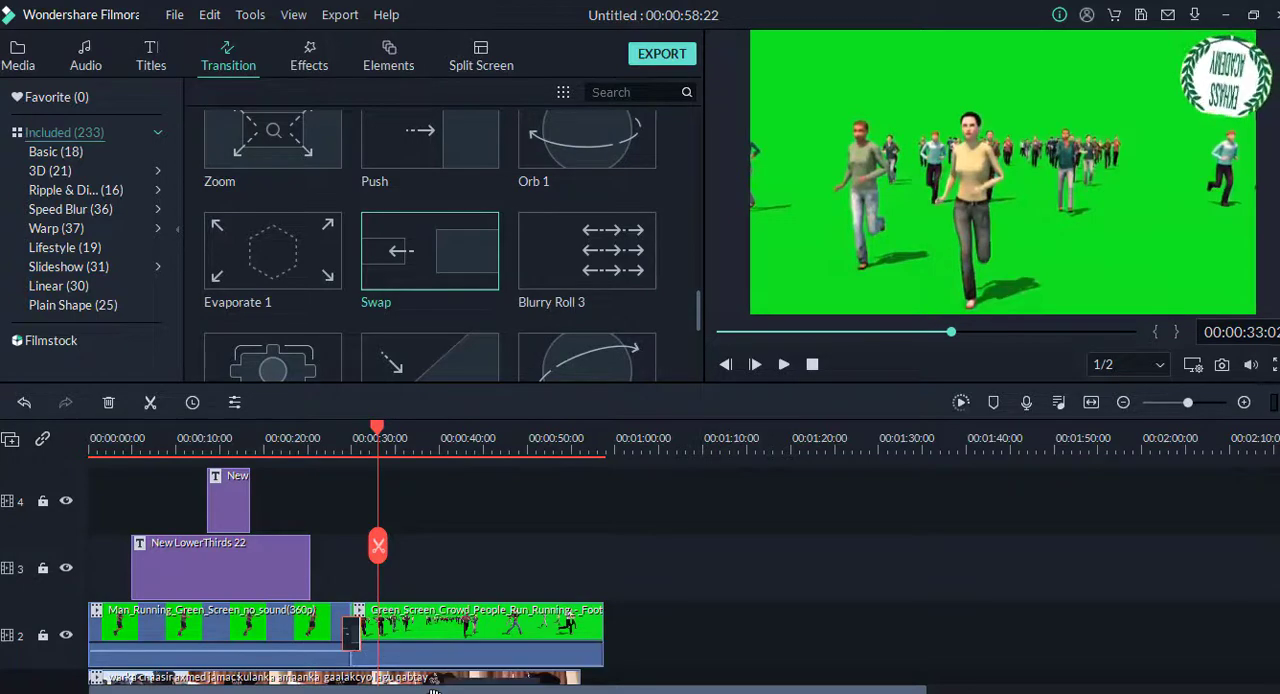
key(space)
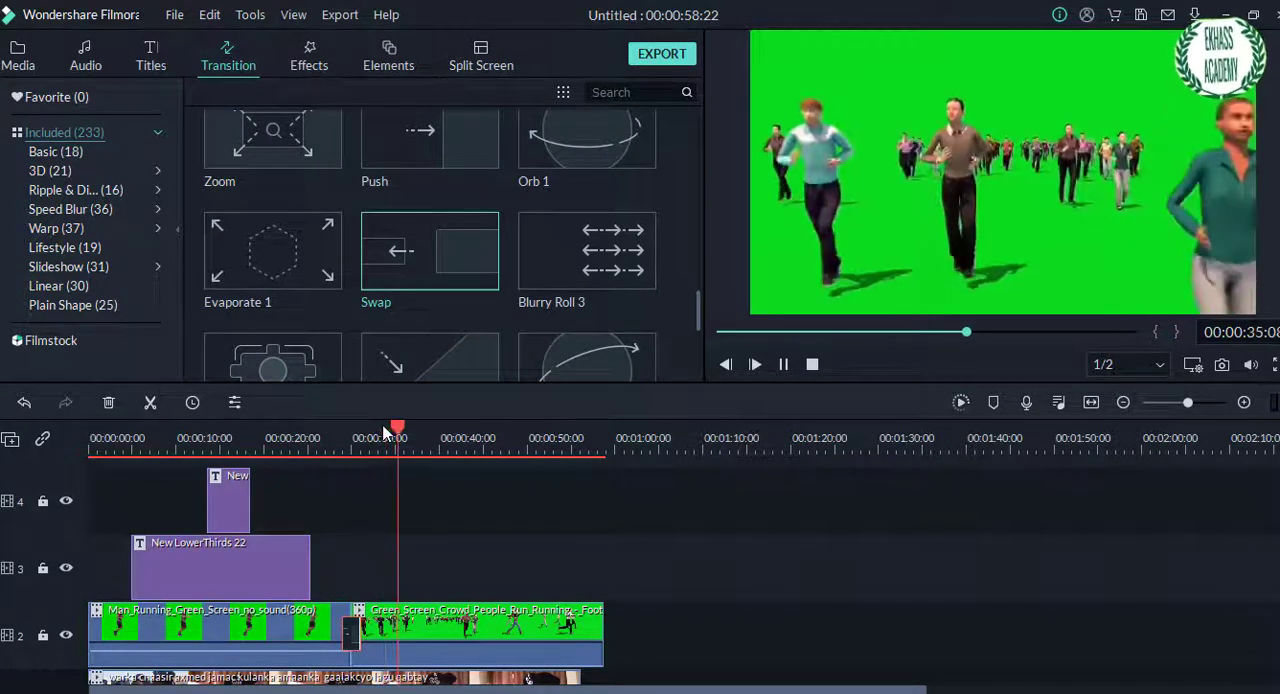
key(space)
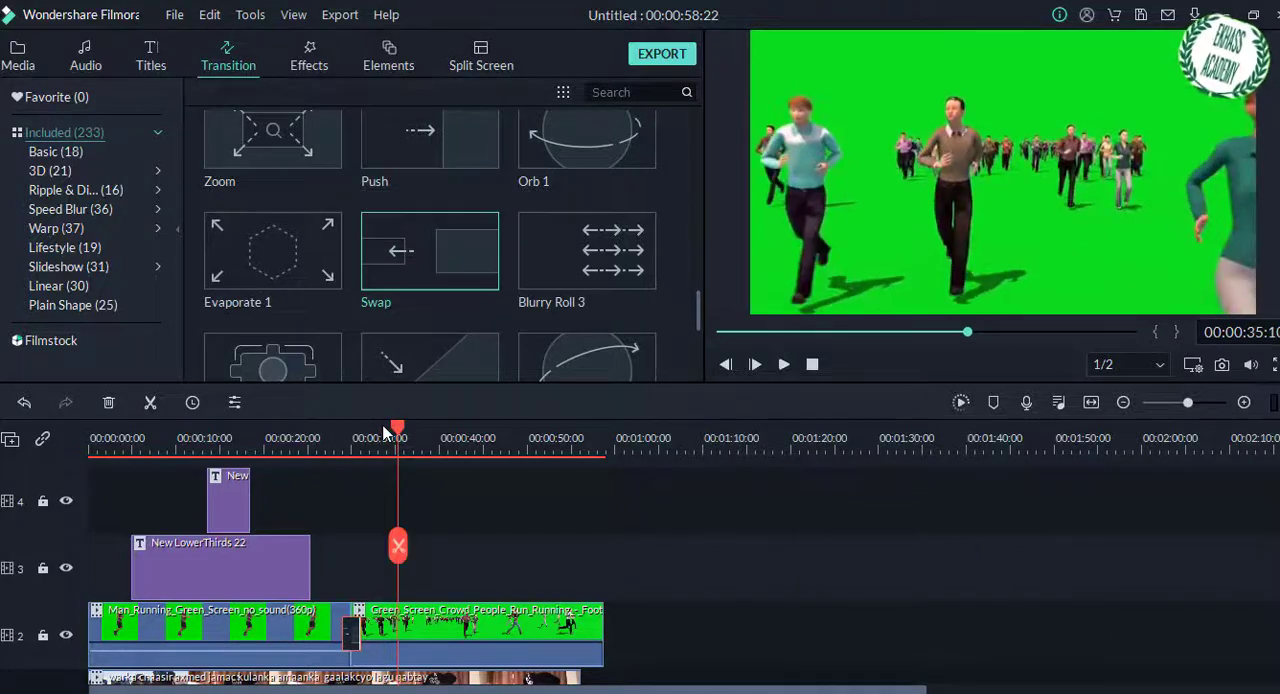
Step: Apply the Green Screen chroma key to the crowd clip with its green background as the key color, and set the playhead at about 23 seconds
click(888, 254)
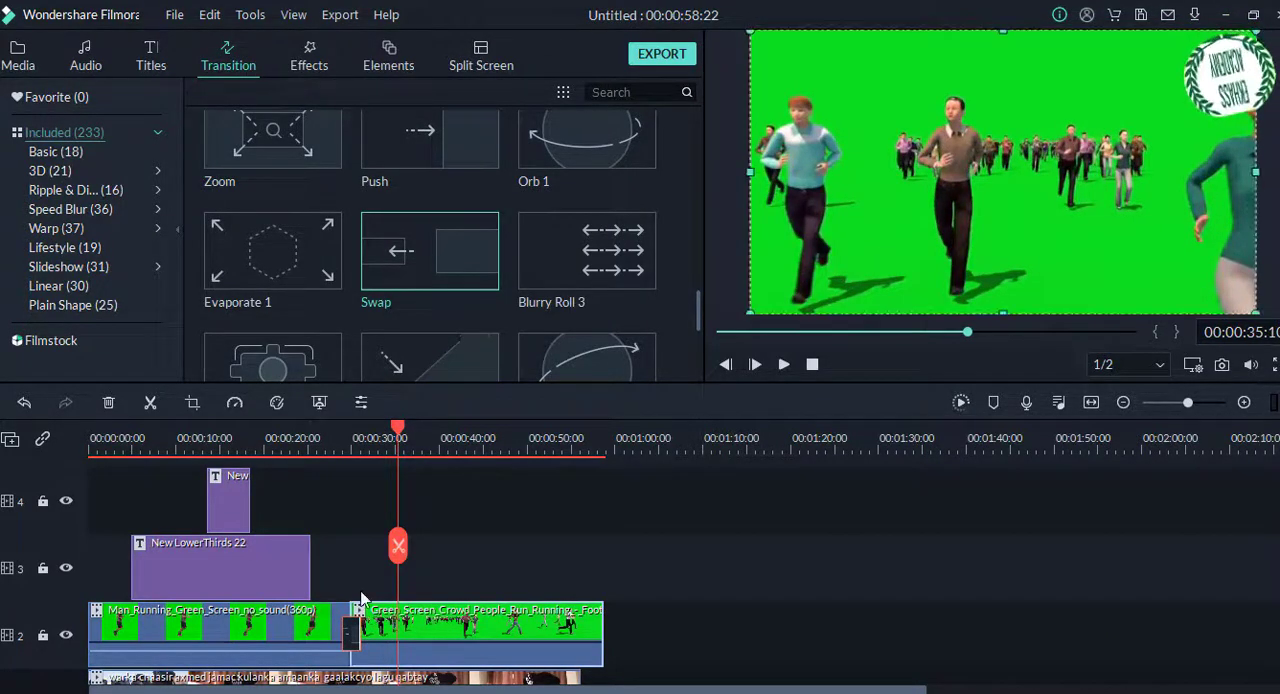
right_click(405, 628)
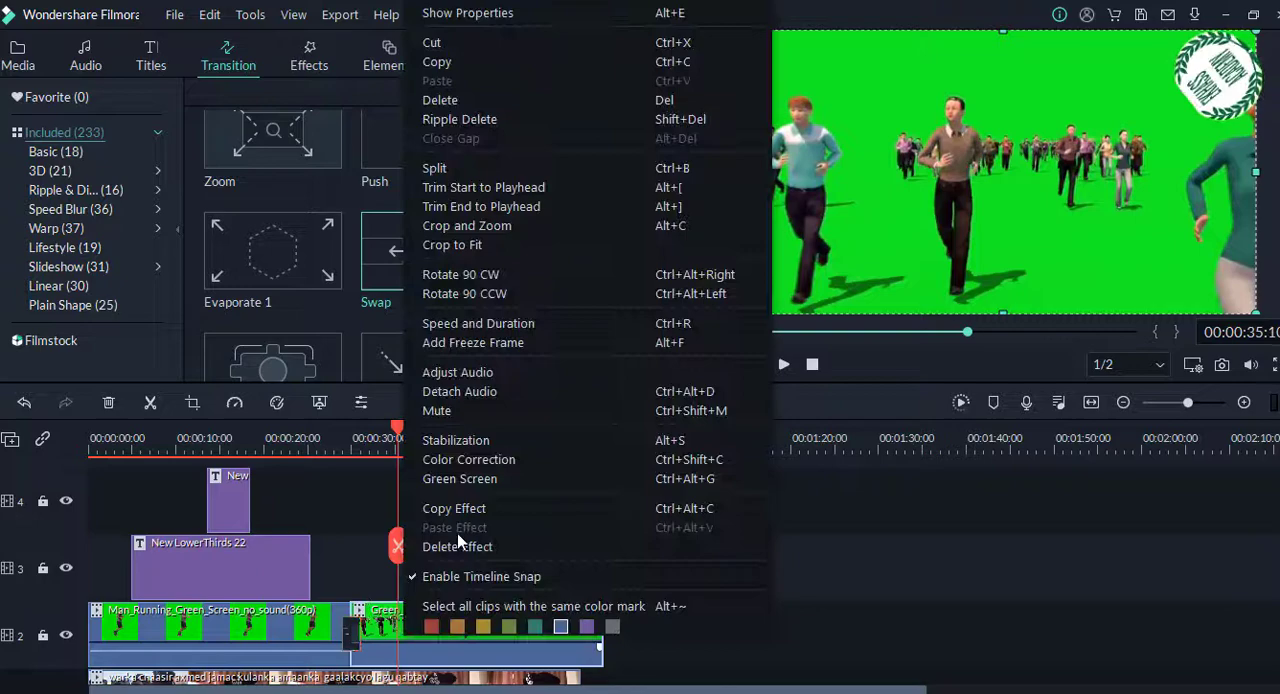
click(463, 480)
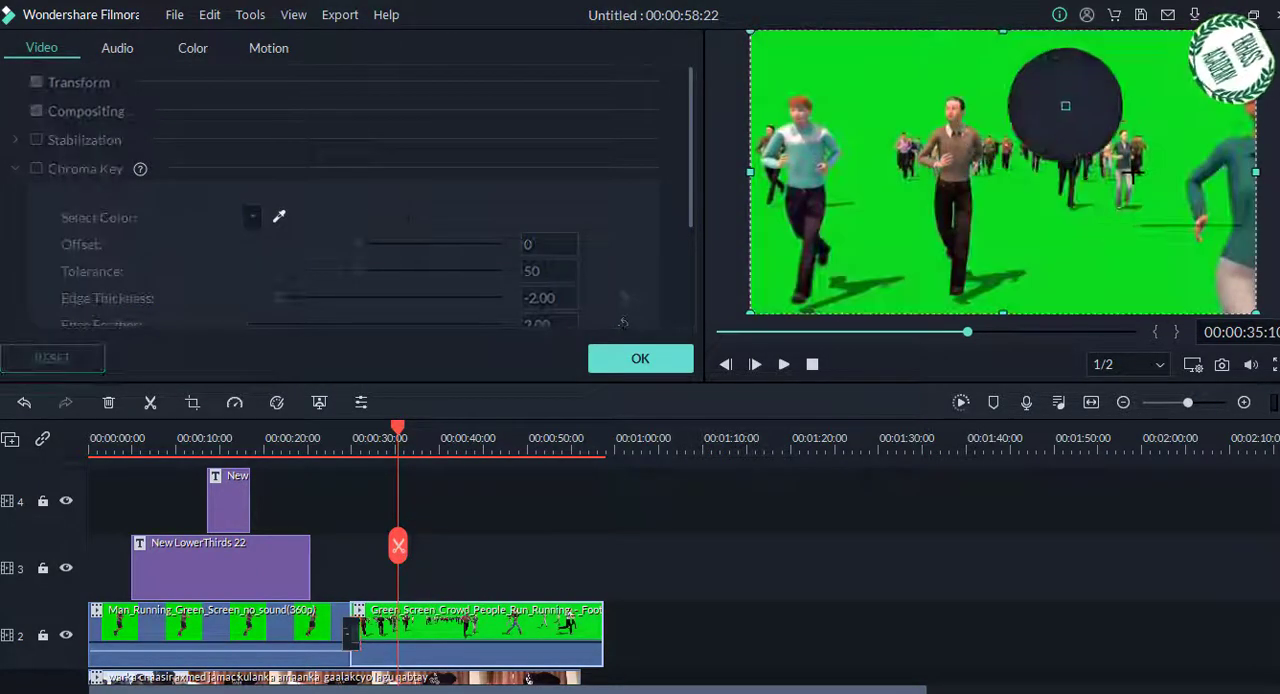
click(1076, 122)
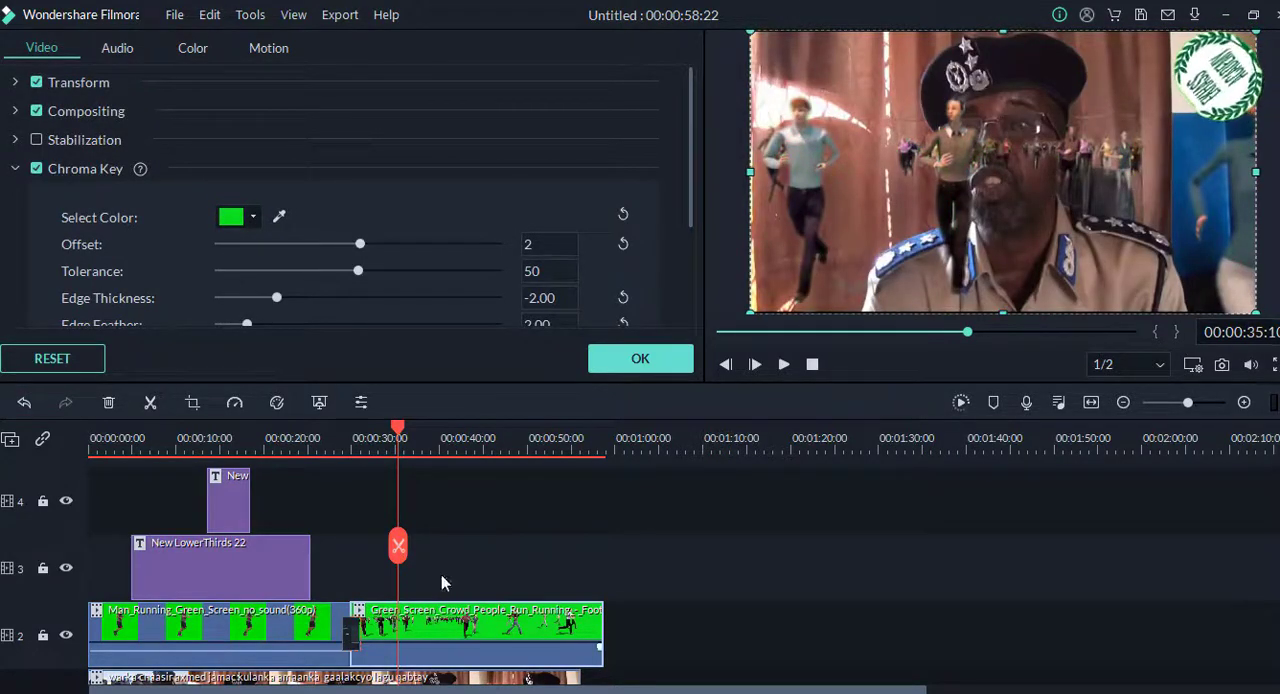
drag(397, 437, 297, 437)
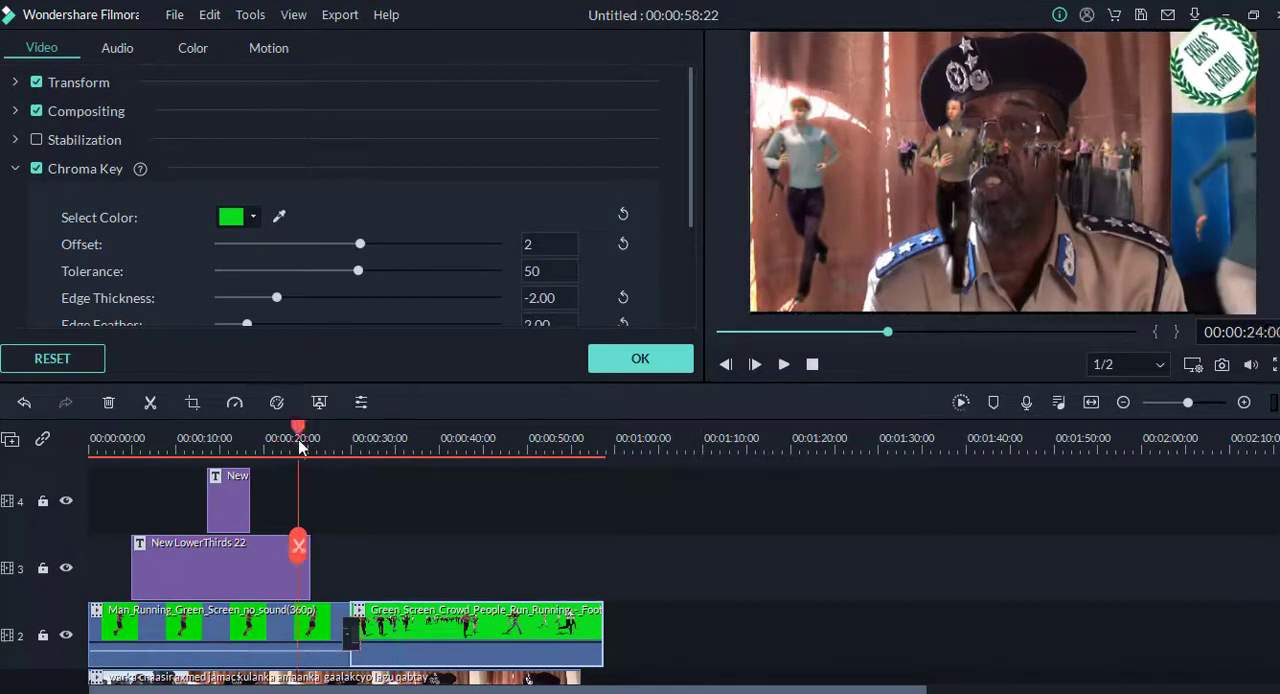
click(640, 359)
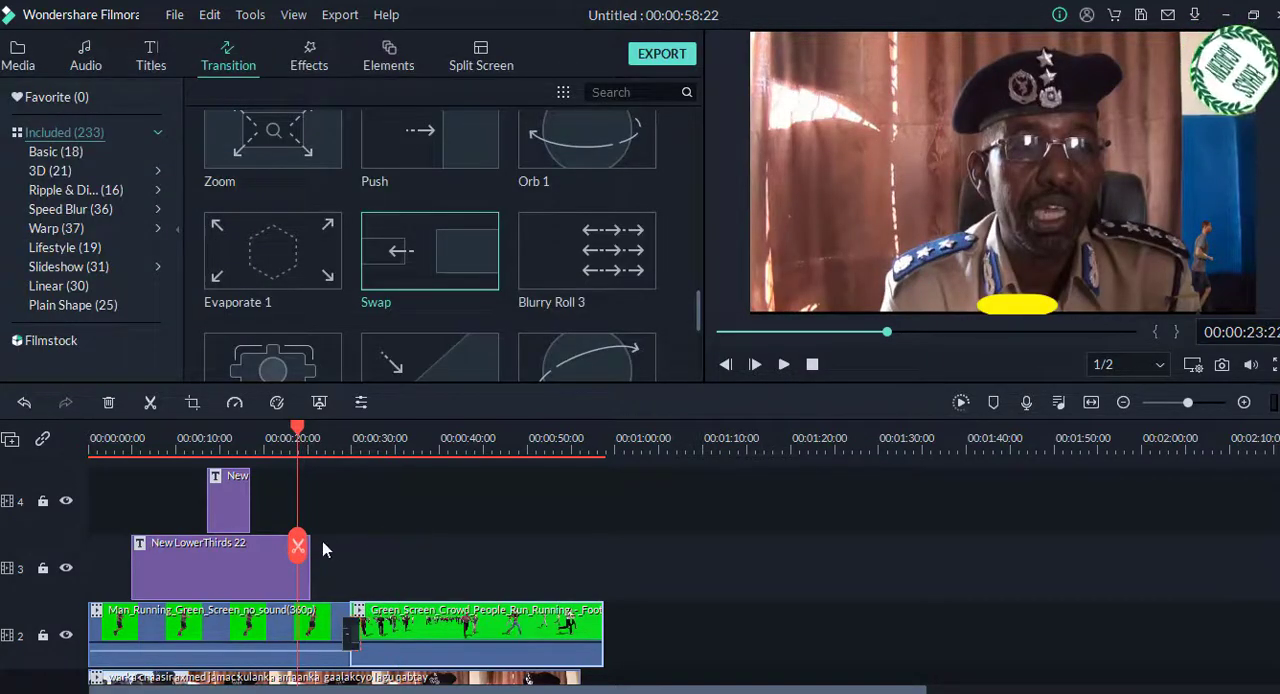
Step: Play the timeline through the Swap transition and the keyed crowd clip up to about 45 seconds to review the composite
key(space)
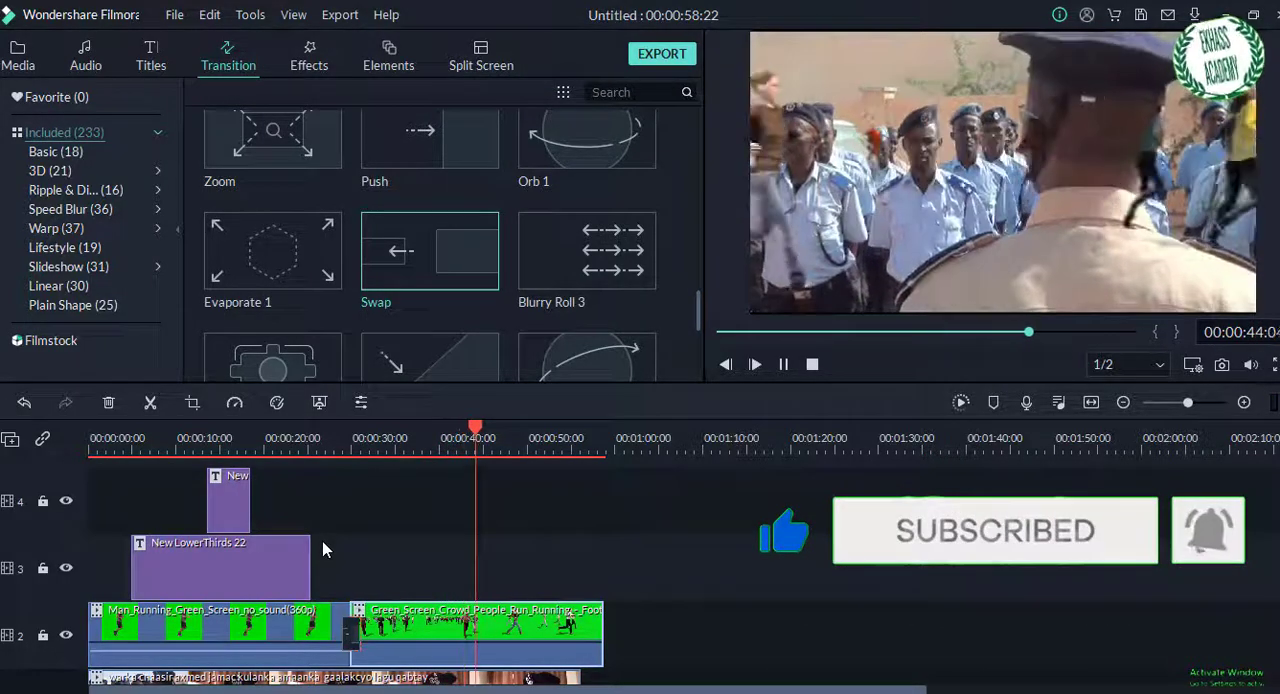
key(space)
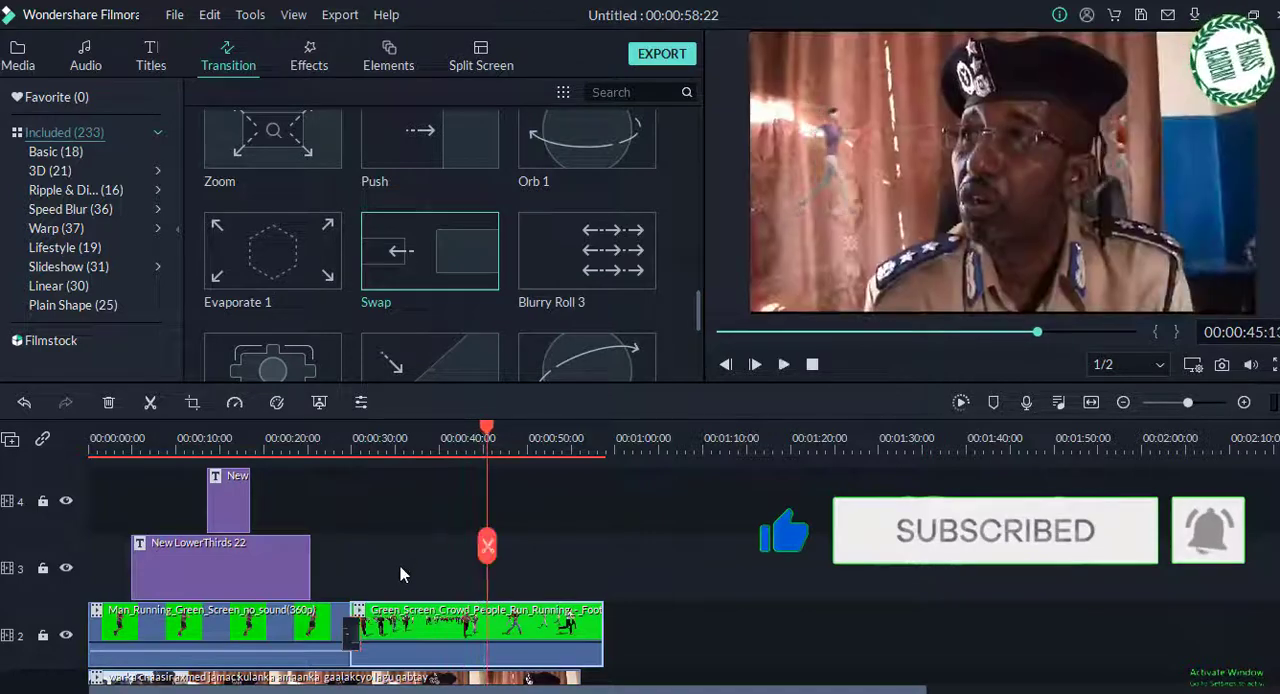
scroll(300, 570, down, 2)
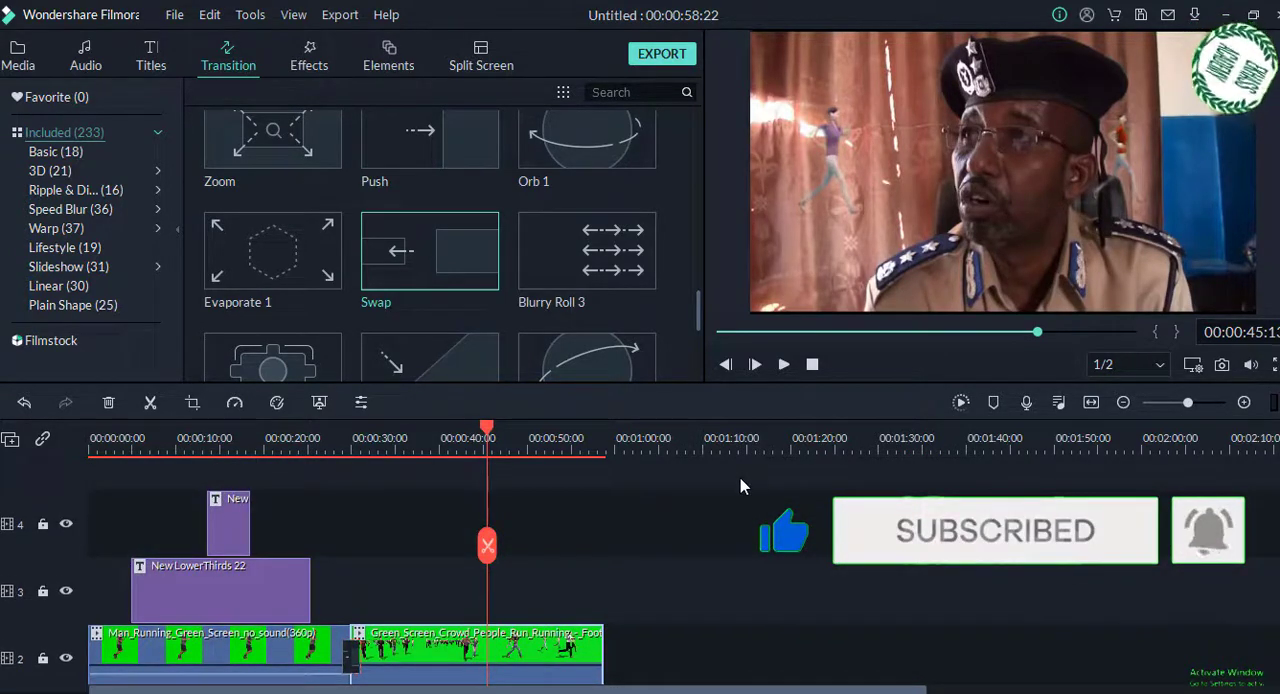
Step: Start a local video export with the trial watermark and name the output file "General police"
click(342, 15)
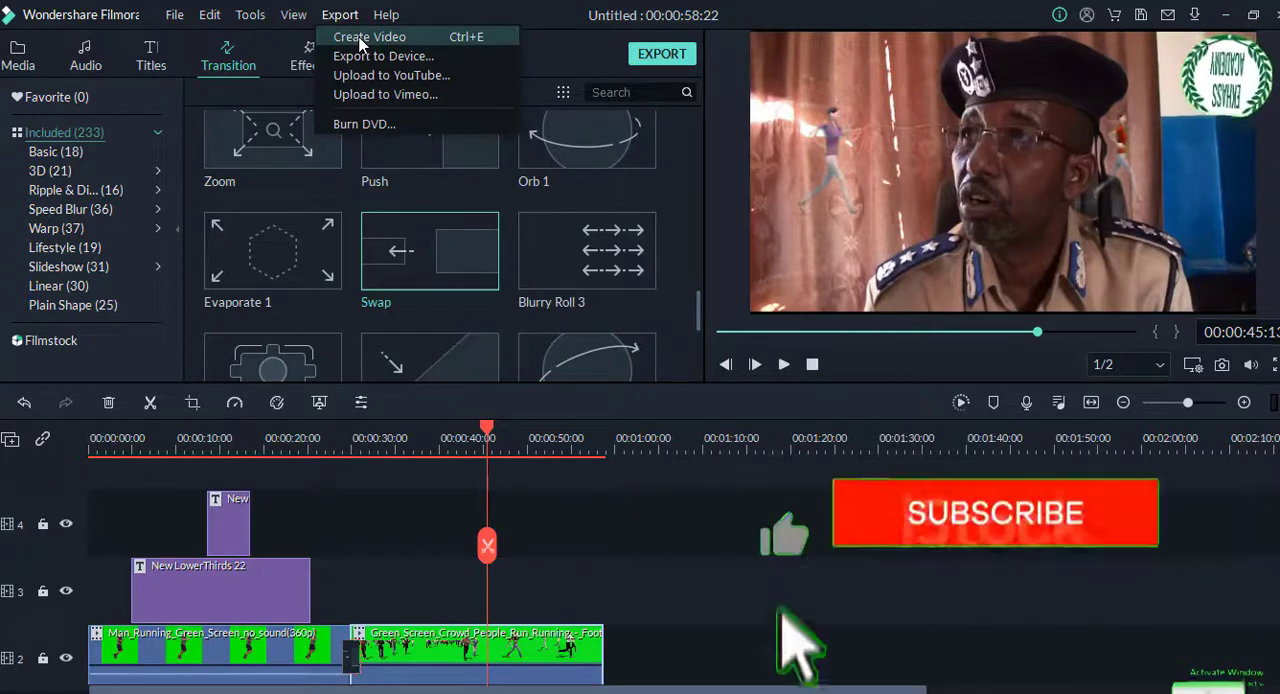
click(361, 40)
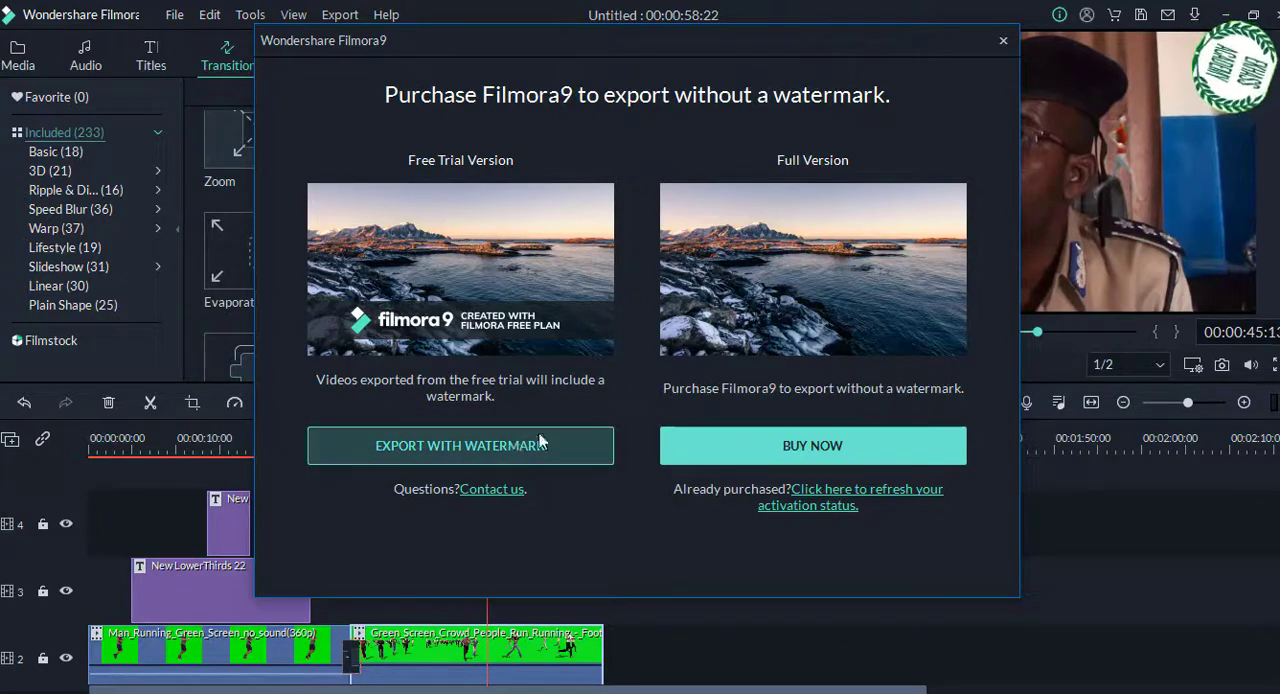
key(Escape)
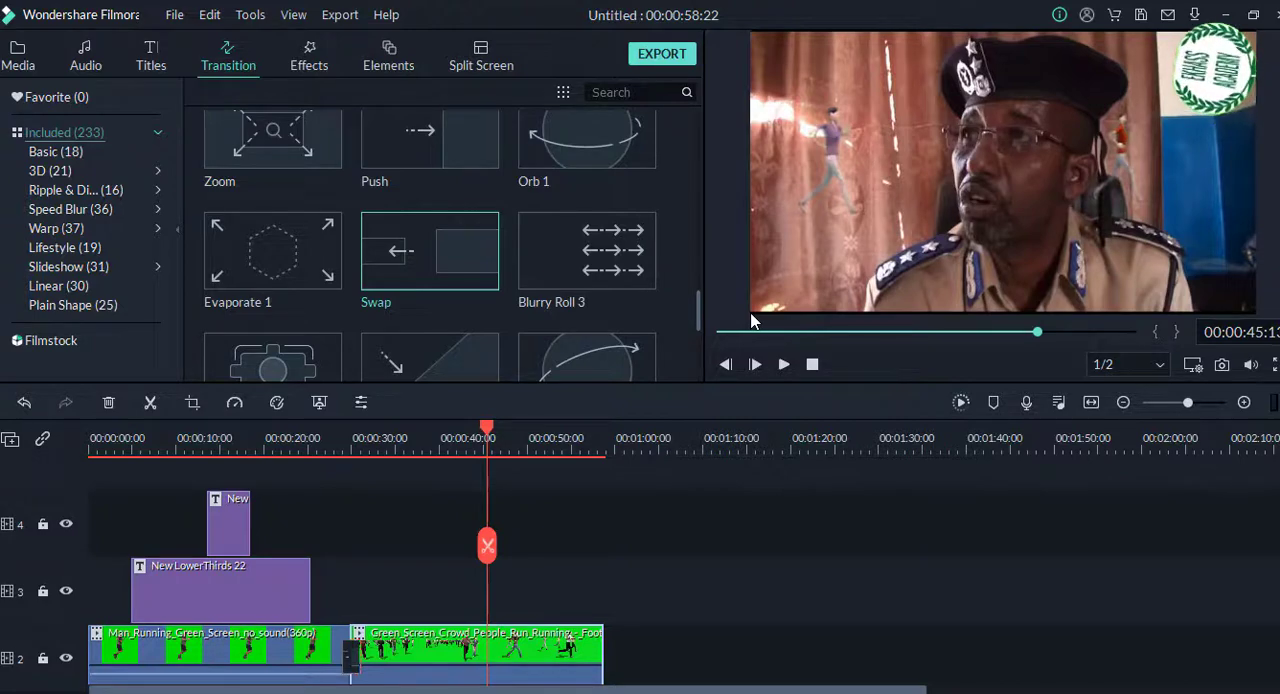
key(ctrl+e)
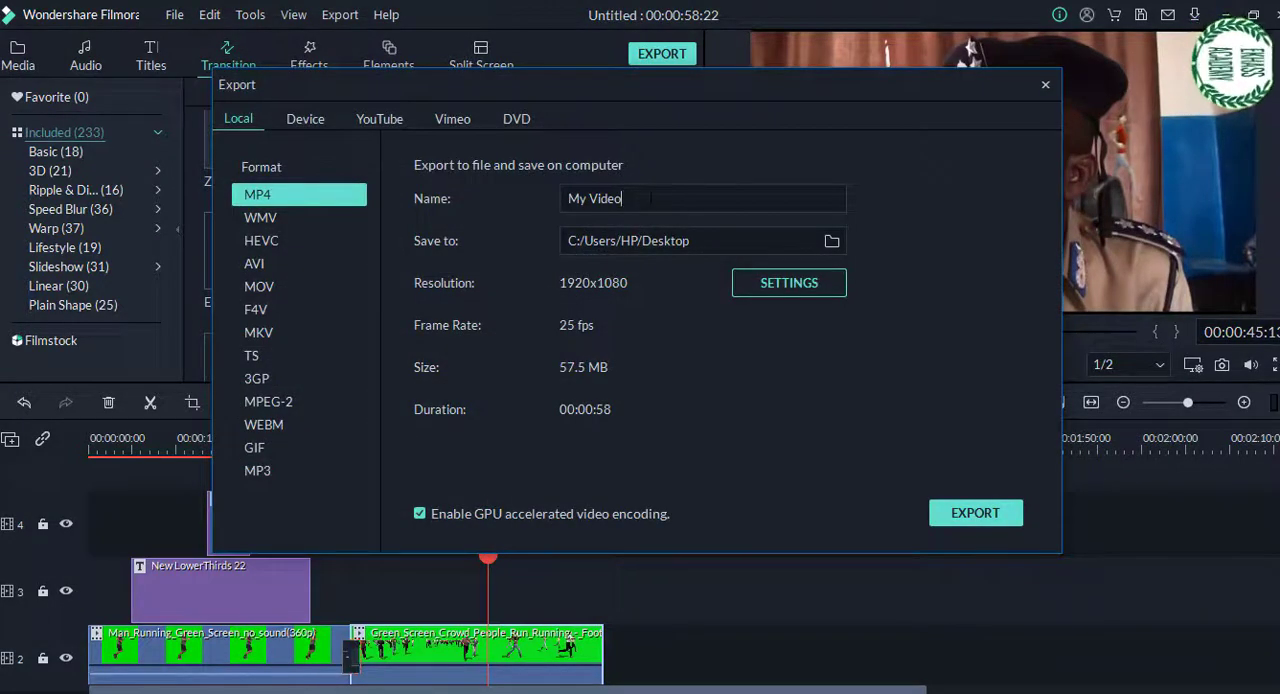
drag(651, 198, 566, 198)
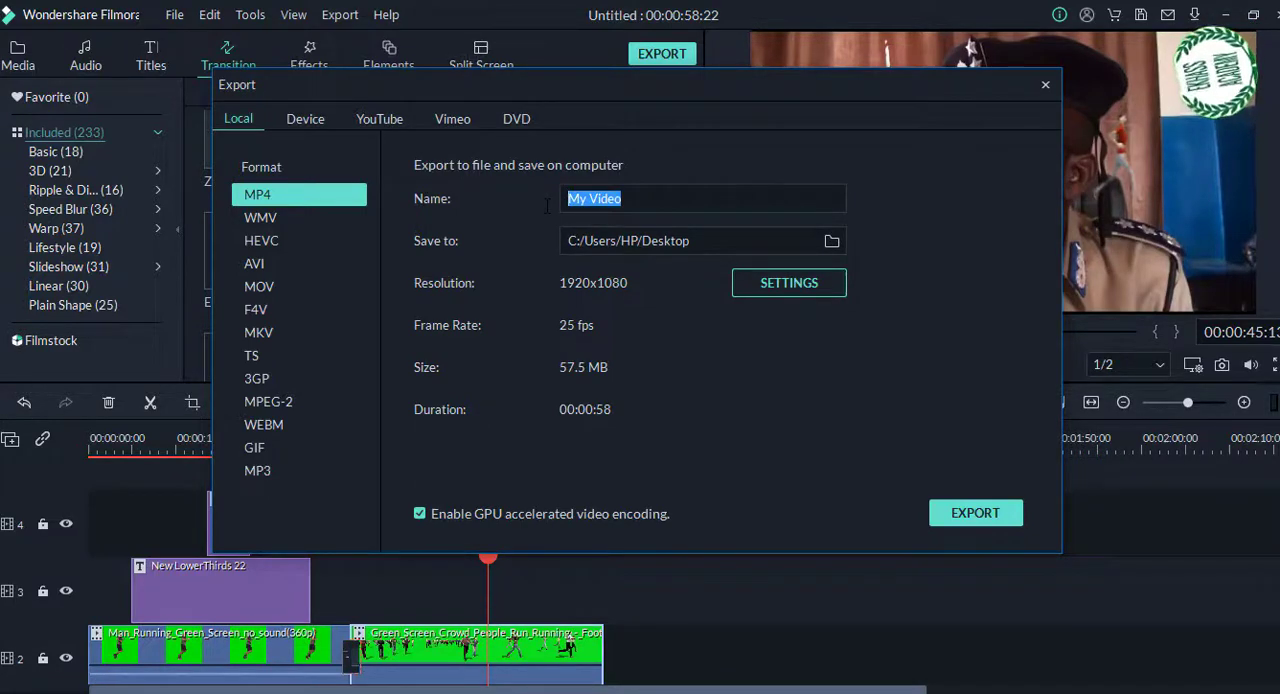
text(G)
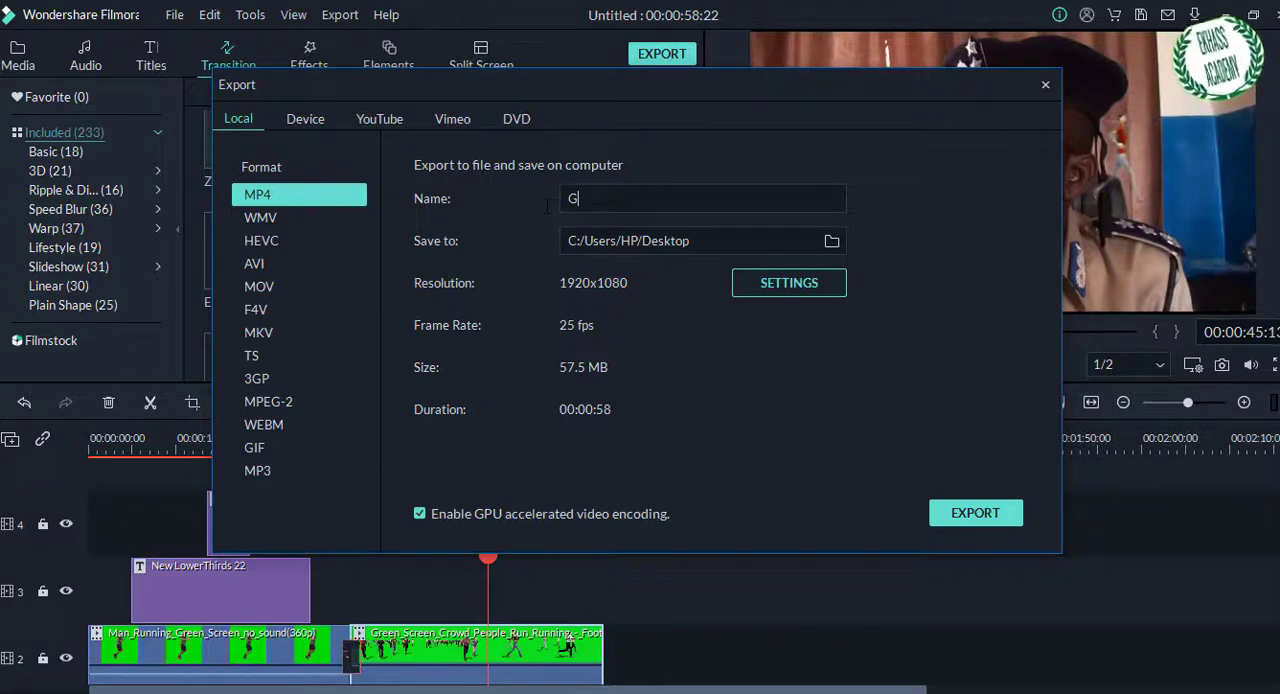
text(enera)
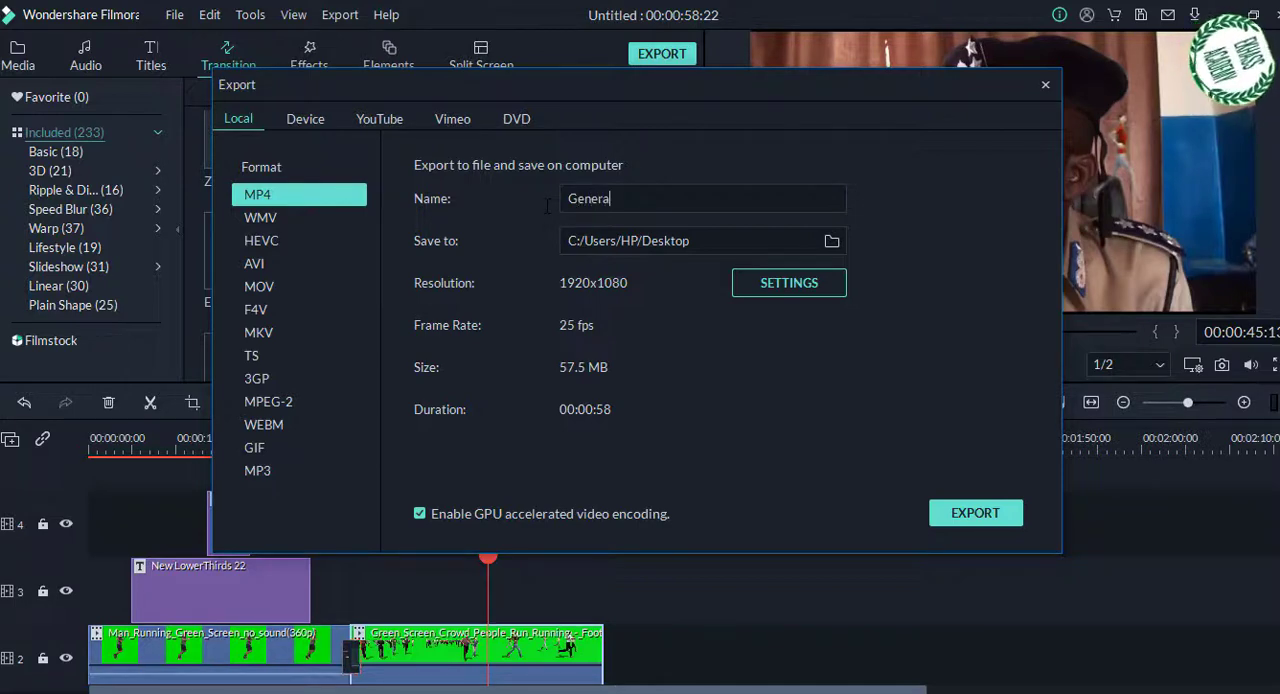
text(l po)
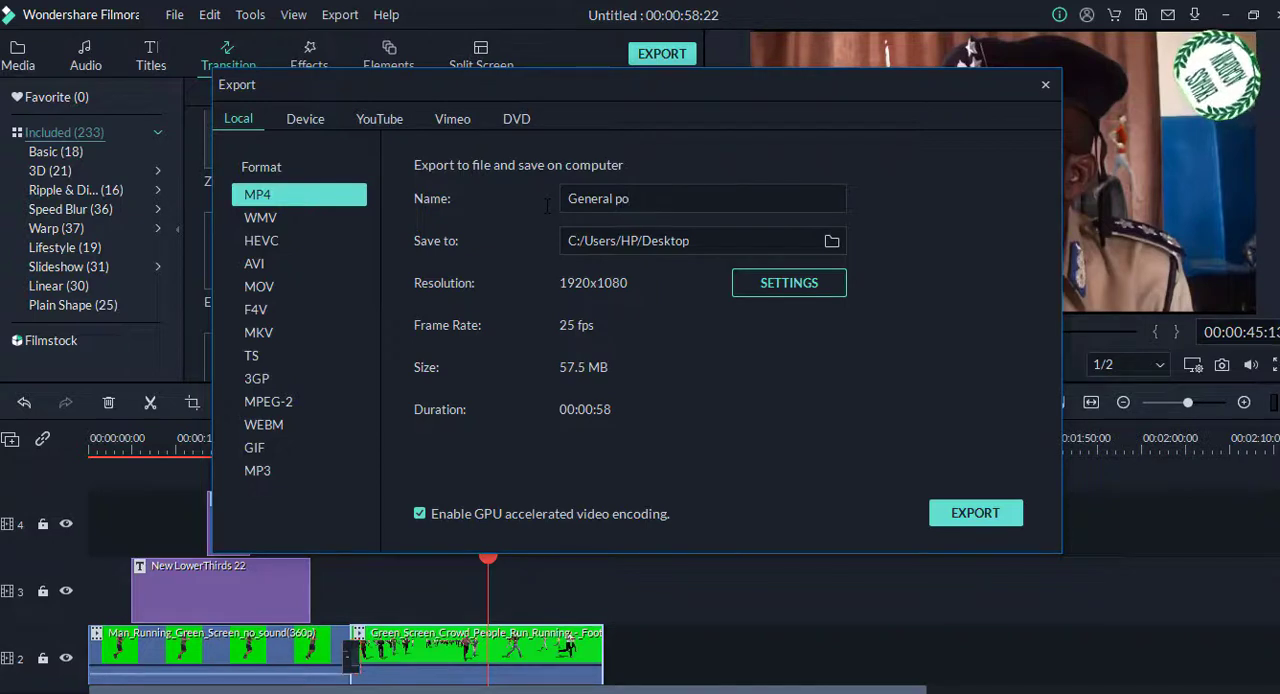
text(lice)
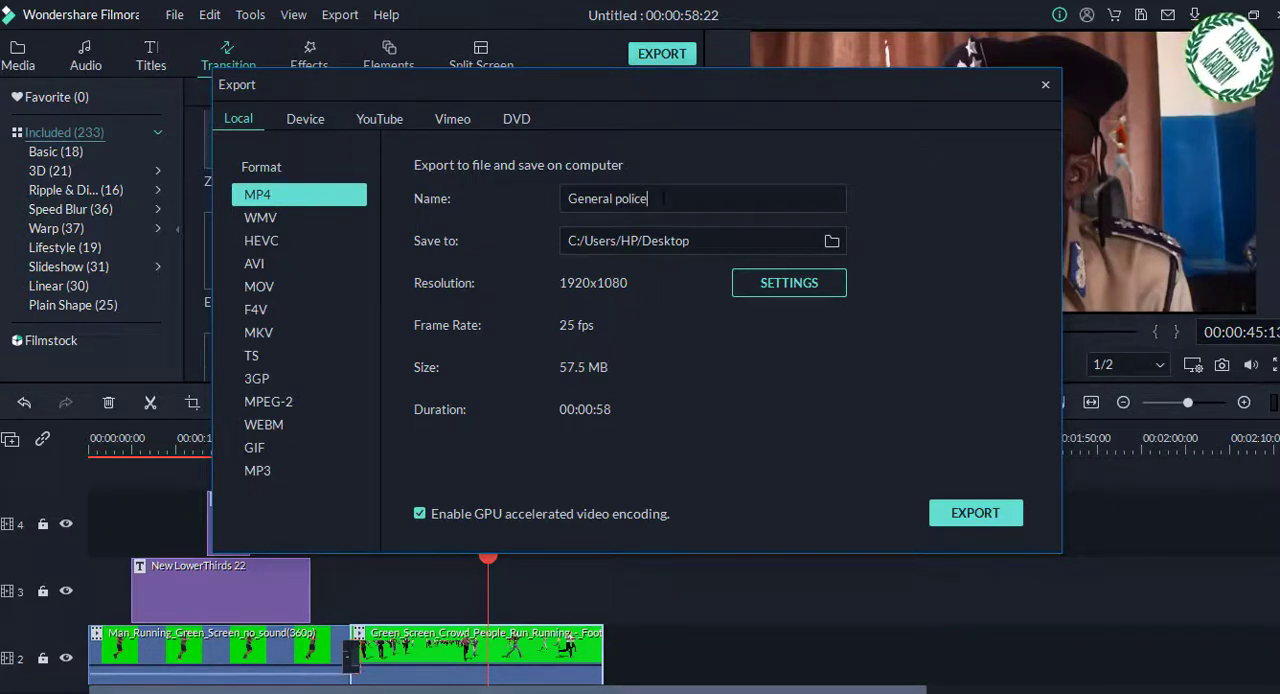
Step: Choose Desktop as the save folder and export the video as MP4
click(831, 242)
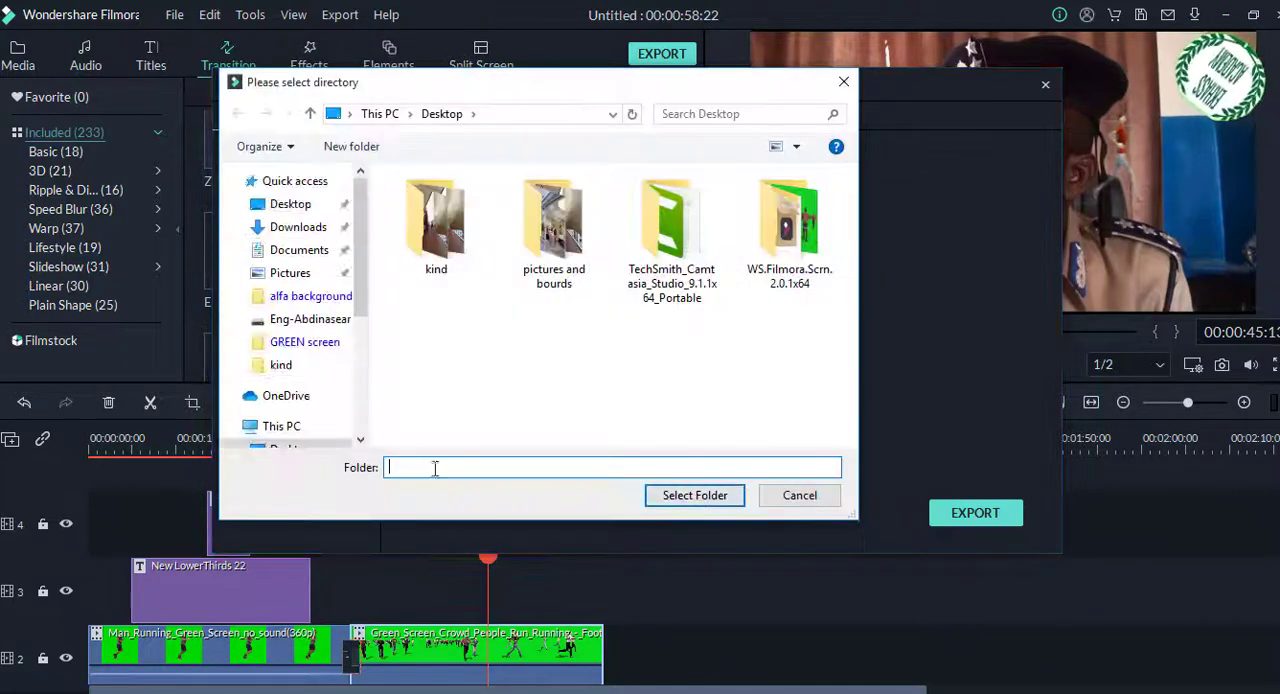
click(308, 296)
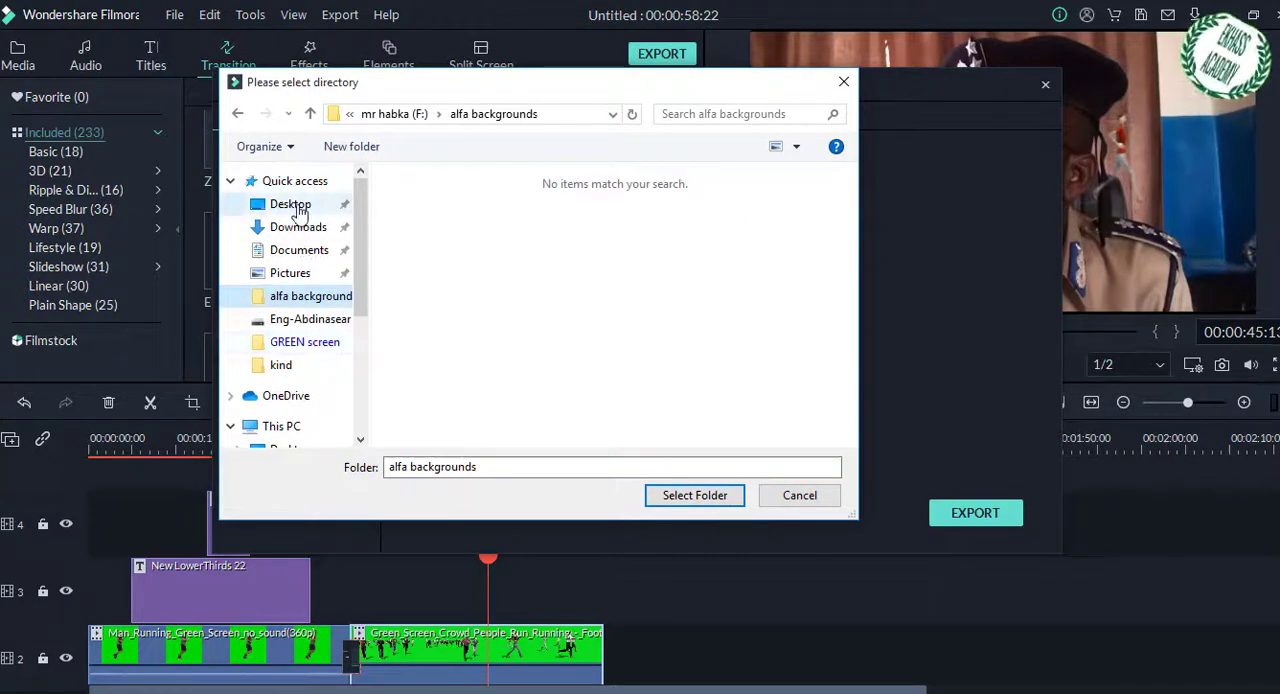
click(297, 208)
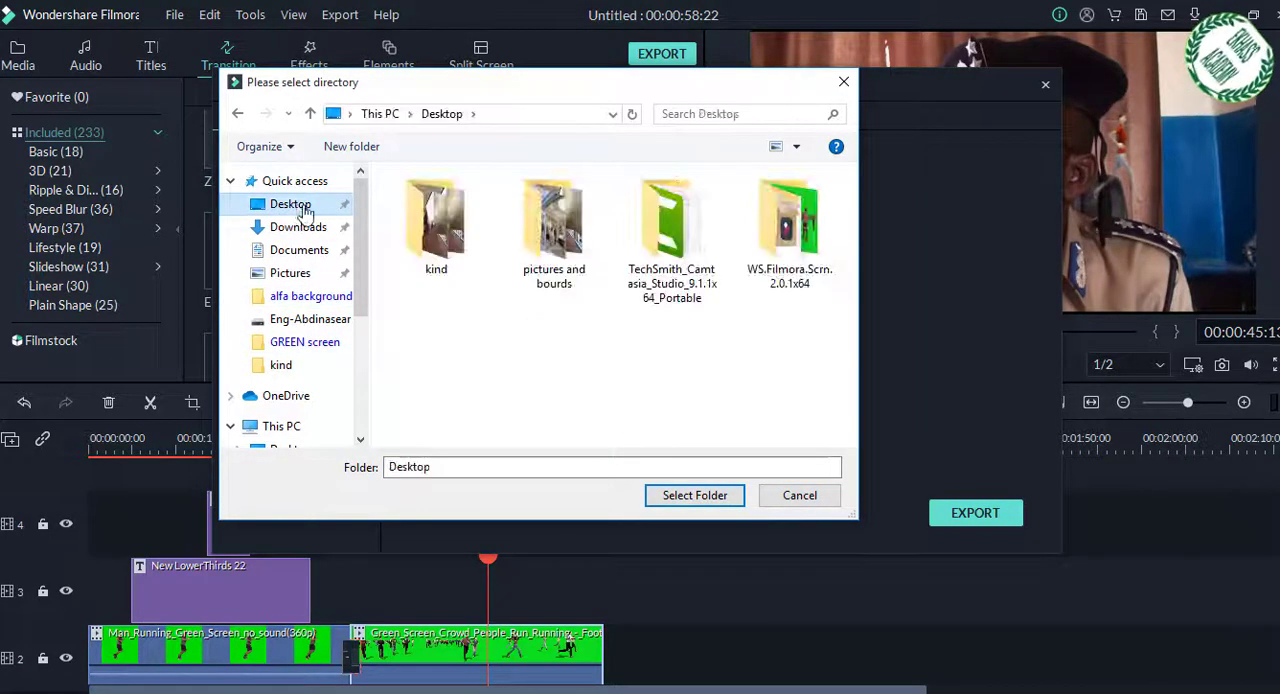
click(694, 495)
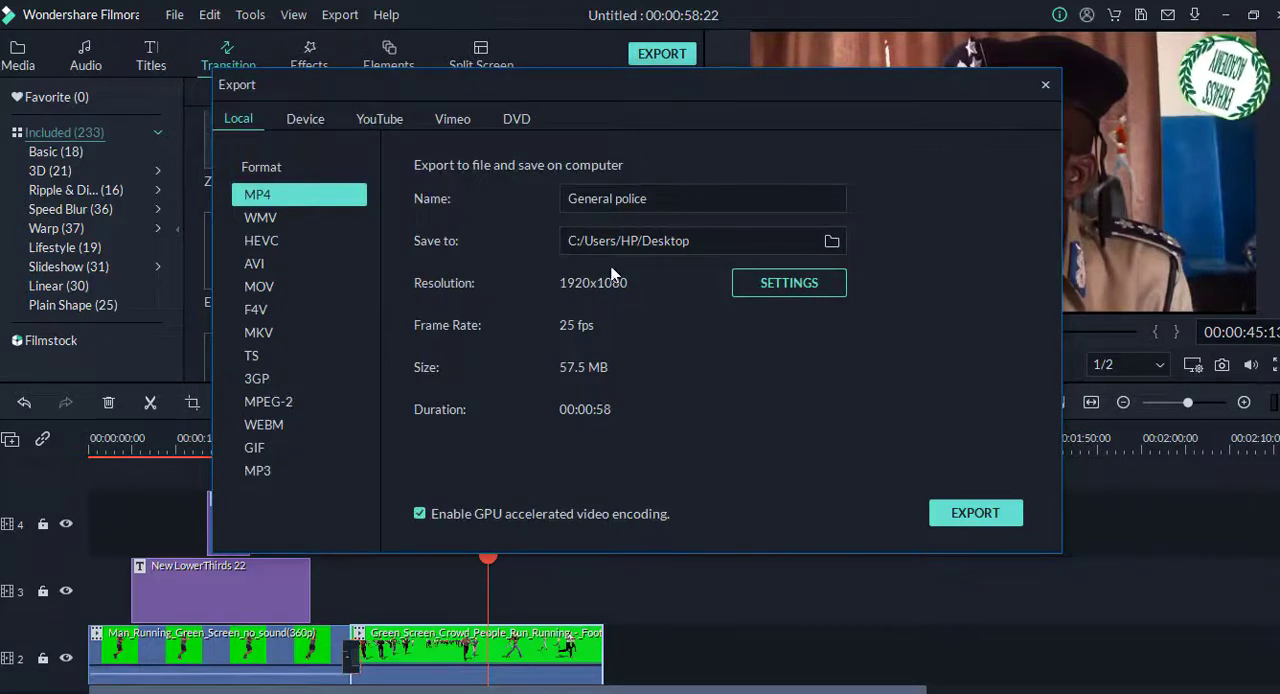
click(976, 513)
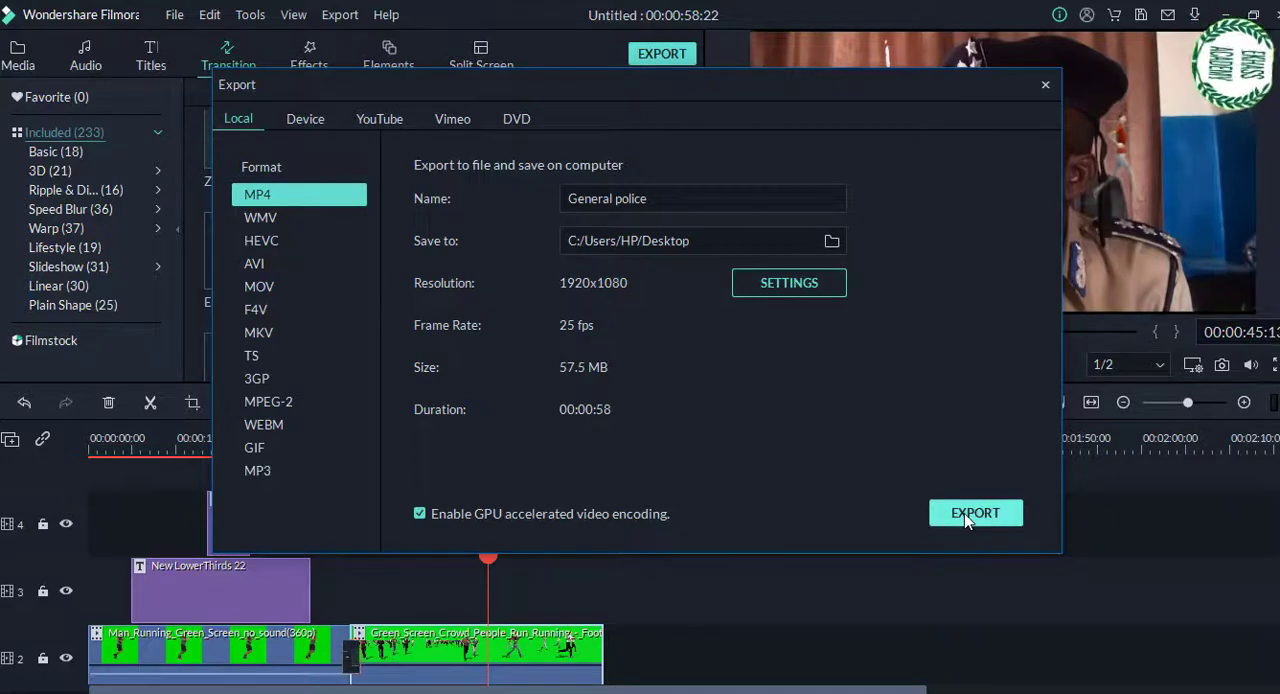